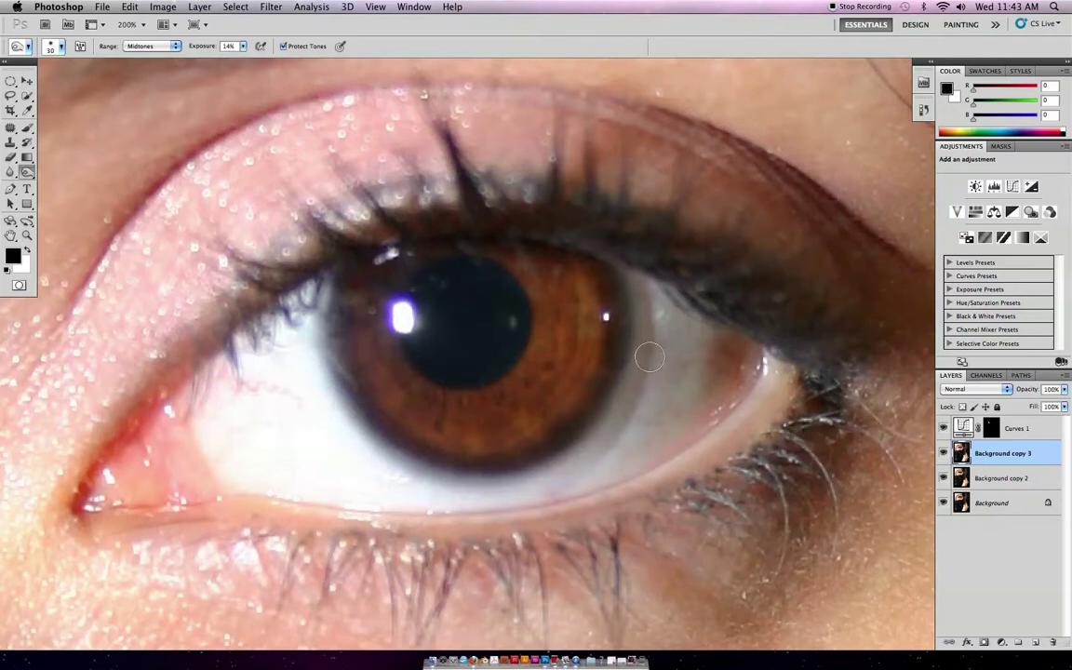
Enlarge the Dodge brush to 60 px and toggle Background copy 3 repeatedly to compare the brightened eye.
key("bracketright")
key("bracketright")
key("bracketright")
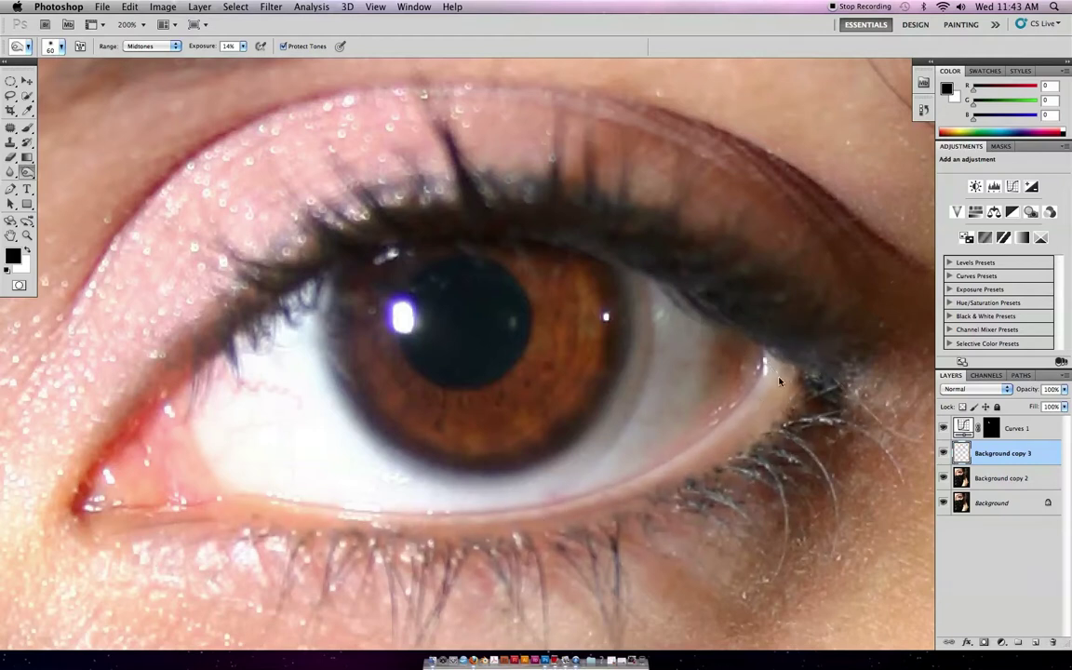
left_click(942, 452)
left_click(943, 453)
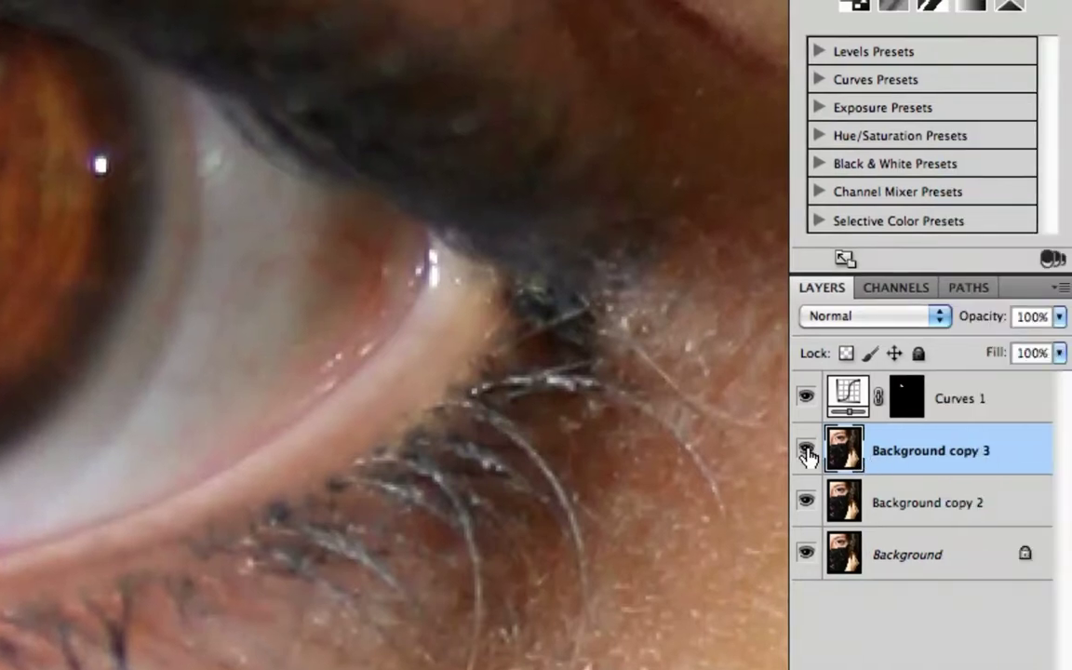
left_click(936, 452)
left_click(807, 454)
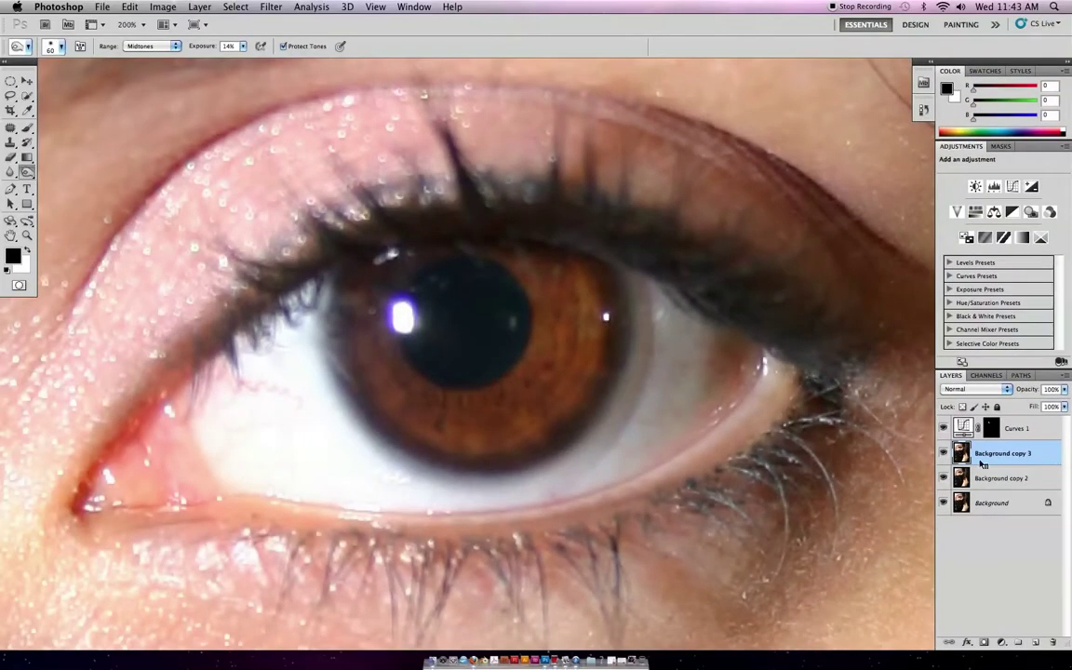
left_click(943, 453)
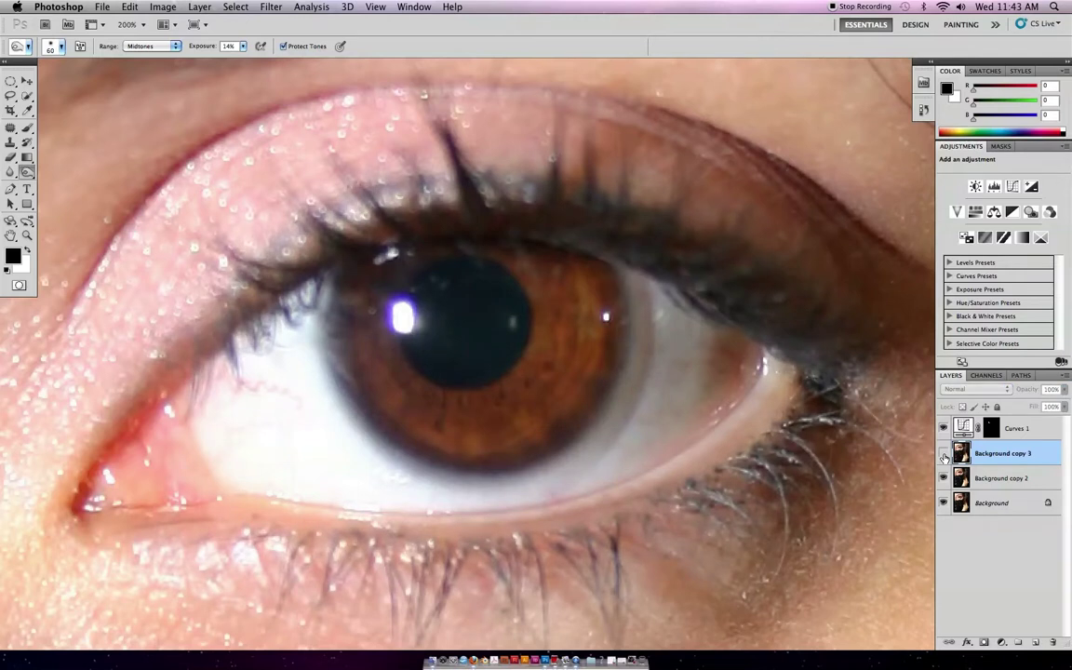
left_click(944, 453)
left_click(943, 453)
left_click(944, 453)
left_click(943, 453)
left_click(943, 453)
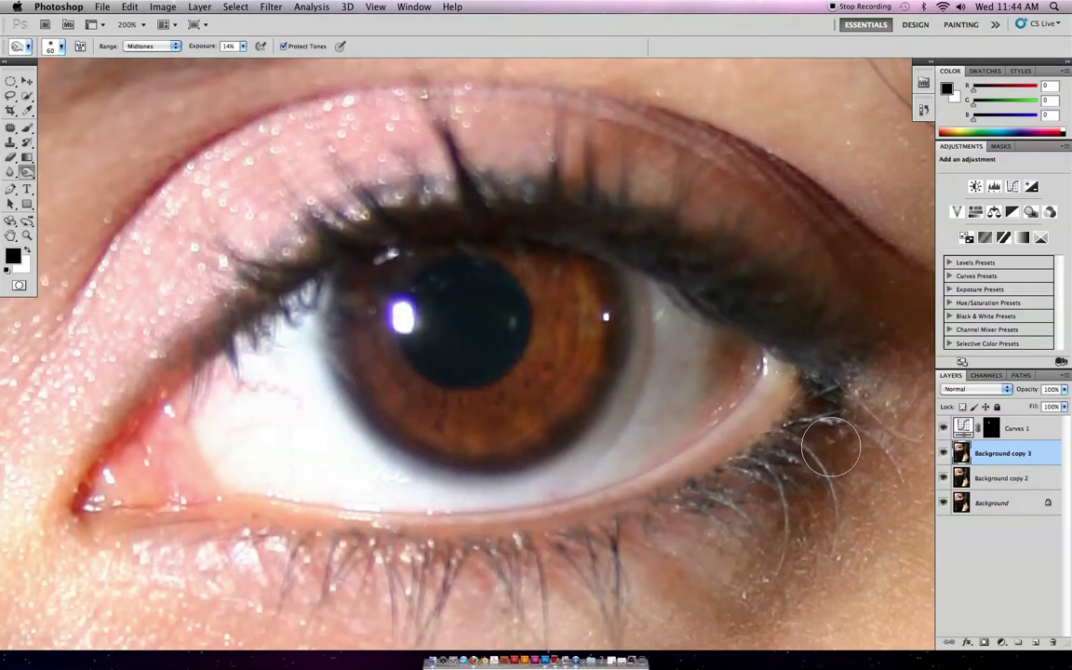
Fit the portrait on screen and toggle Curves 1, Background copy 3 and copy 2 to compare, leaving all visible.
key("super+0")
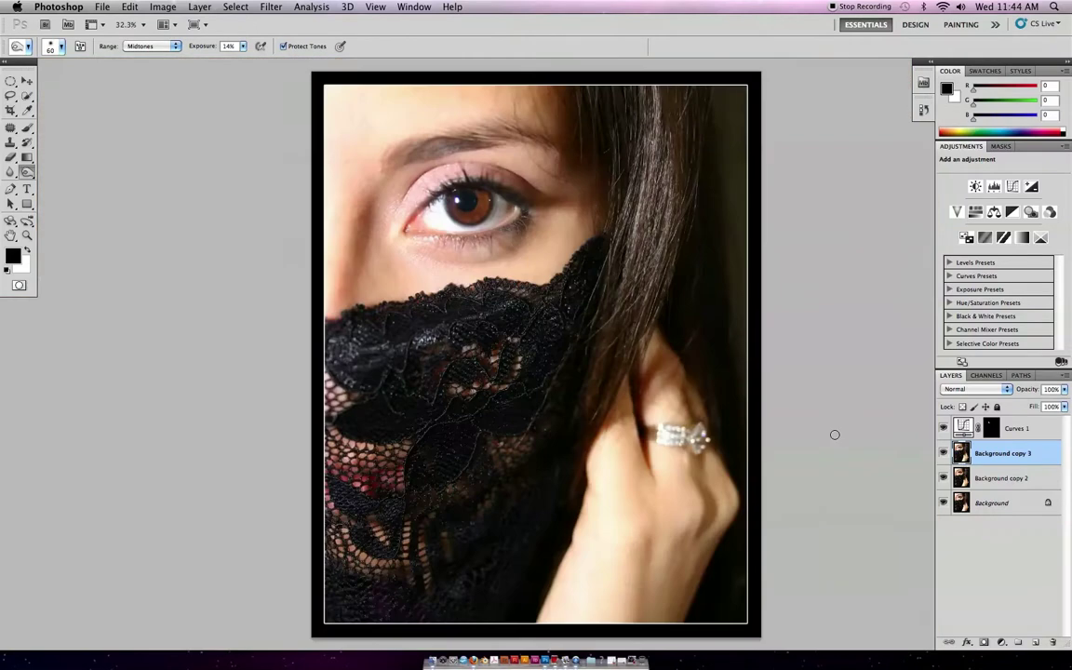
left_click(942, 453)
left_click(943, 453)
left_click(942, 477)
left_click(944, 453)
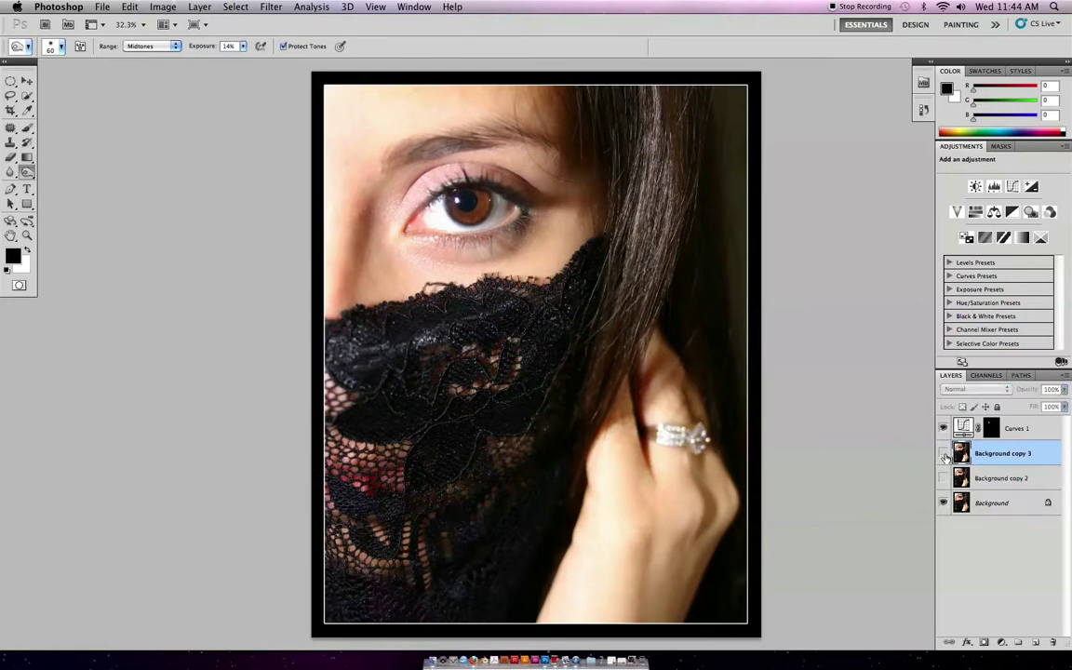
left_click(943, 453)
left_click(943, 453)
left_click(944, 428)
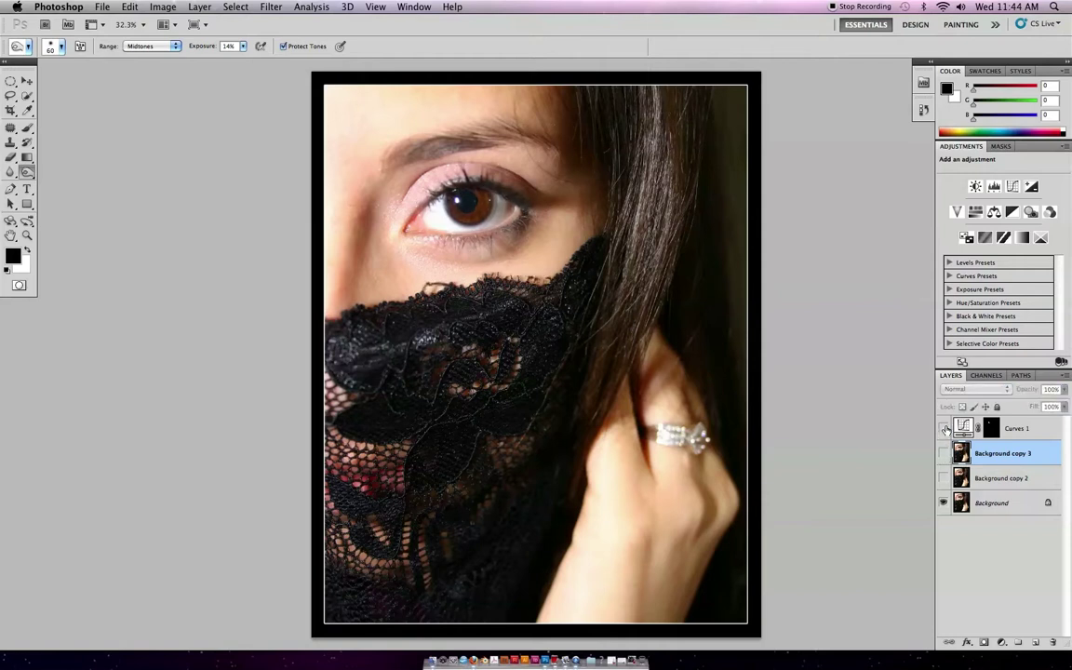
left_click(943, 428)
left_click(944, 453)
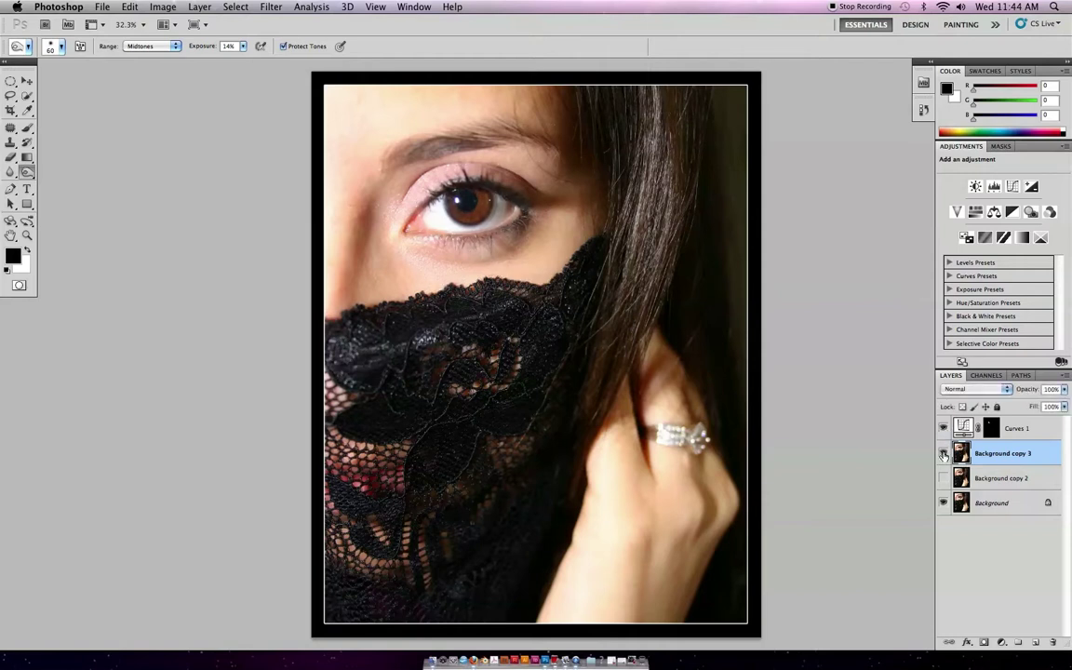
left_click(943, 453)
left_click(943, 455)
left_click(943, 478)
Zoom in on the eye, switch to the Move tool, and fit the whole image back on screen.
key("z")
left_click_drag(426, 198, 510, 209)
key("v")
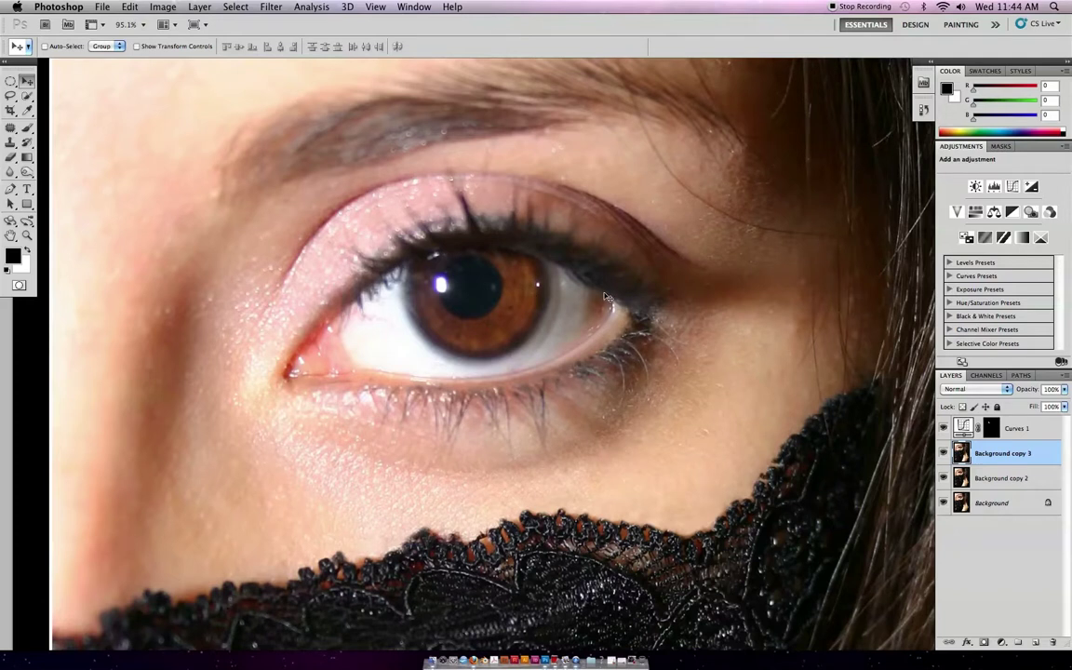
key("super+0")
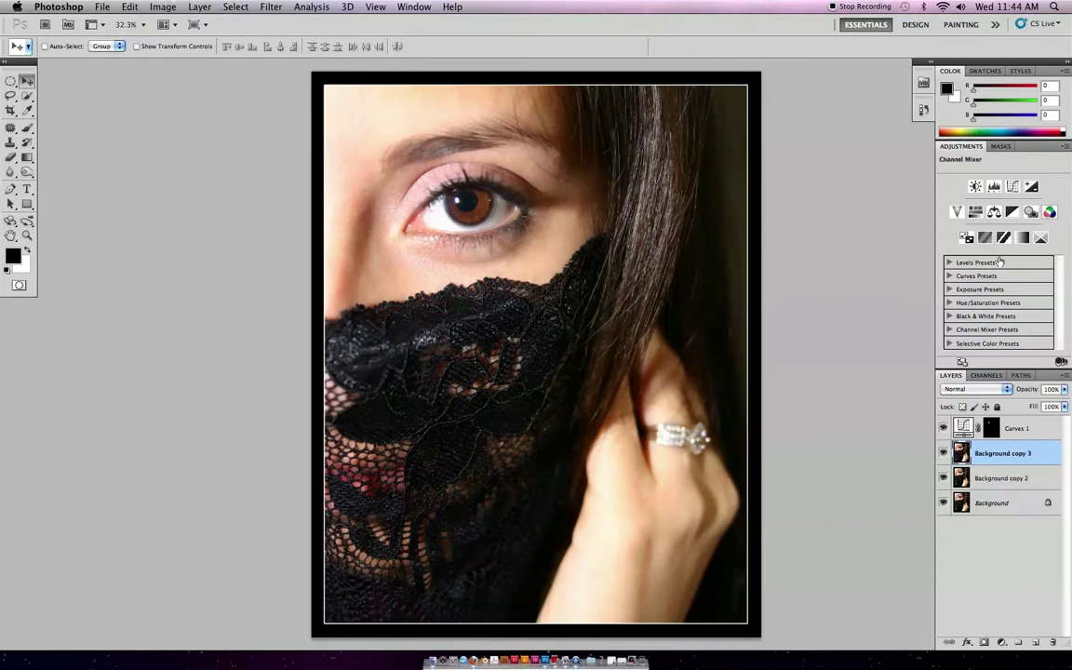
left_click(1002, 643)
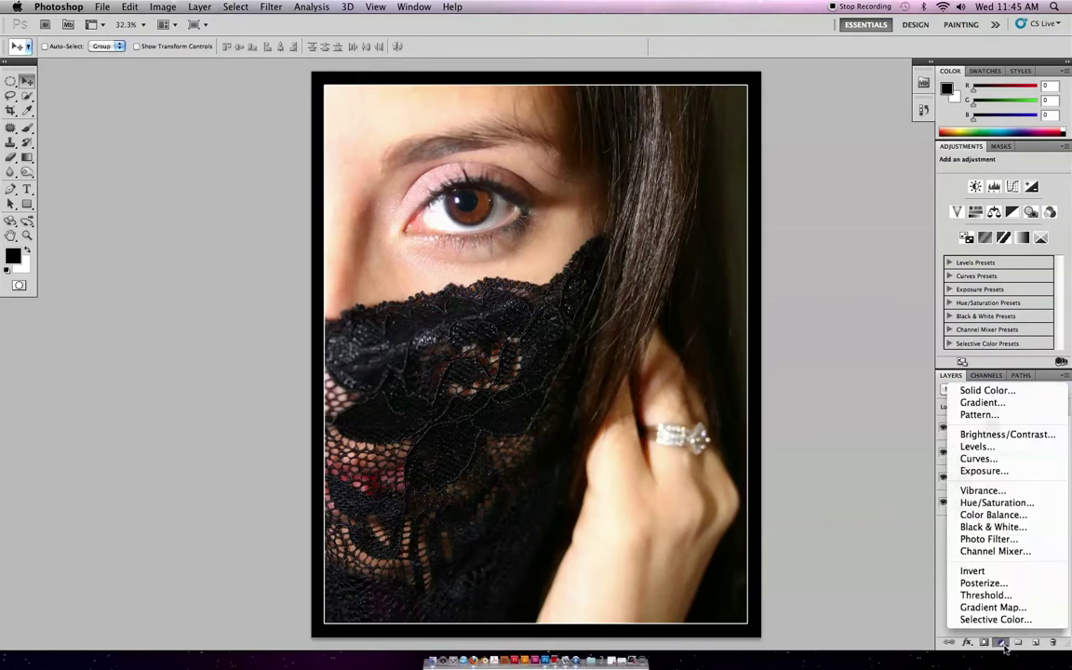
left_click(978, 459)
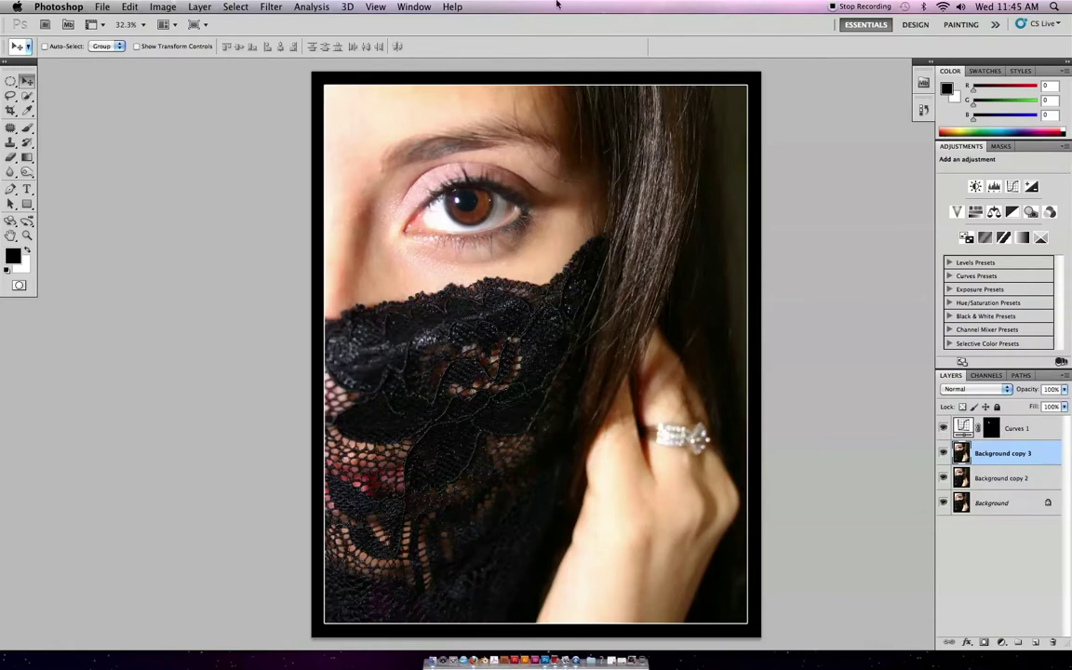
left_click(415, 6)
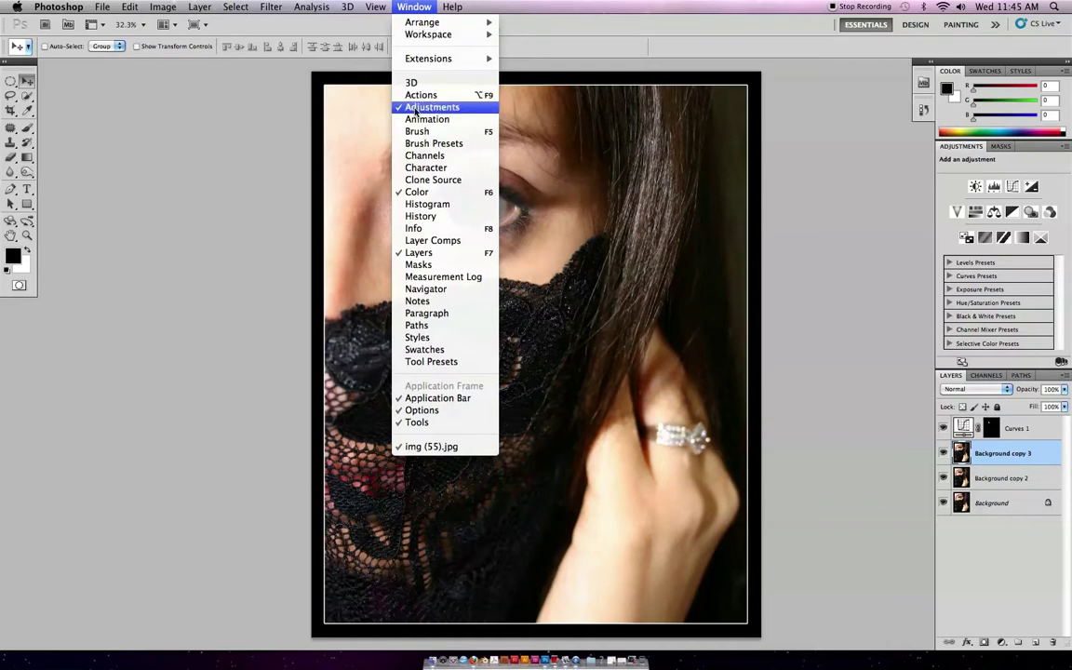
left_click(407, 4)
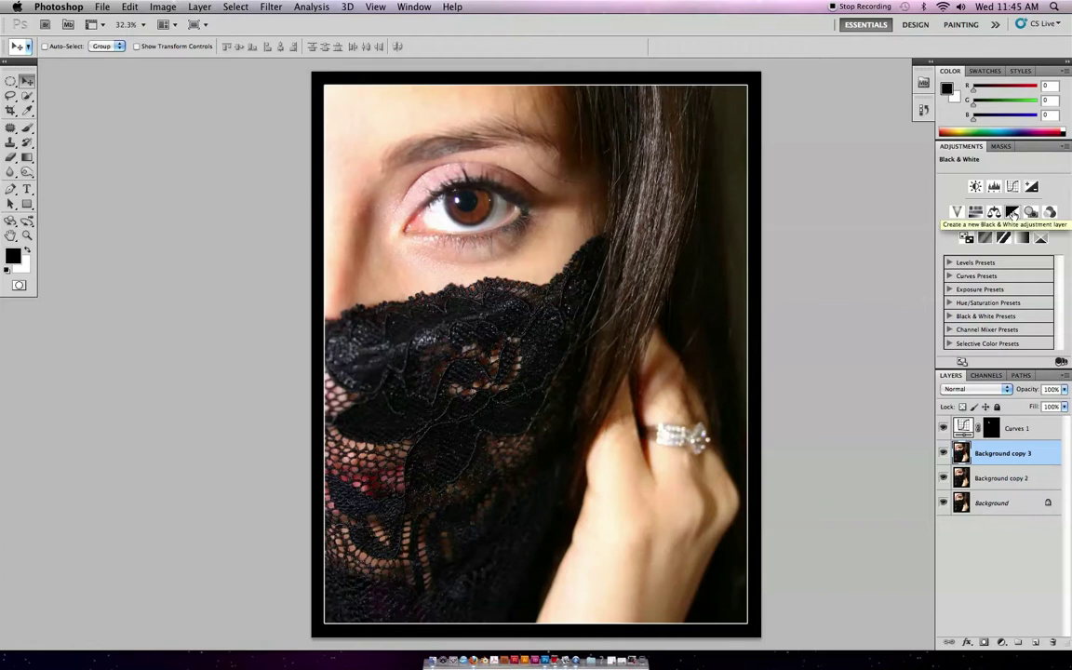
Add a Black & White adjustment layer and, after testing the slider, set Yellows to 60.
left_click(1012, 213)
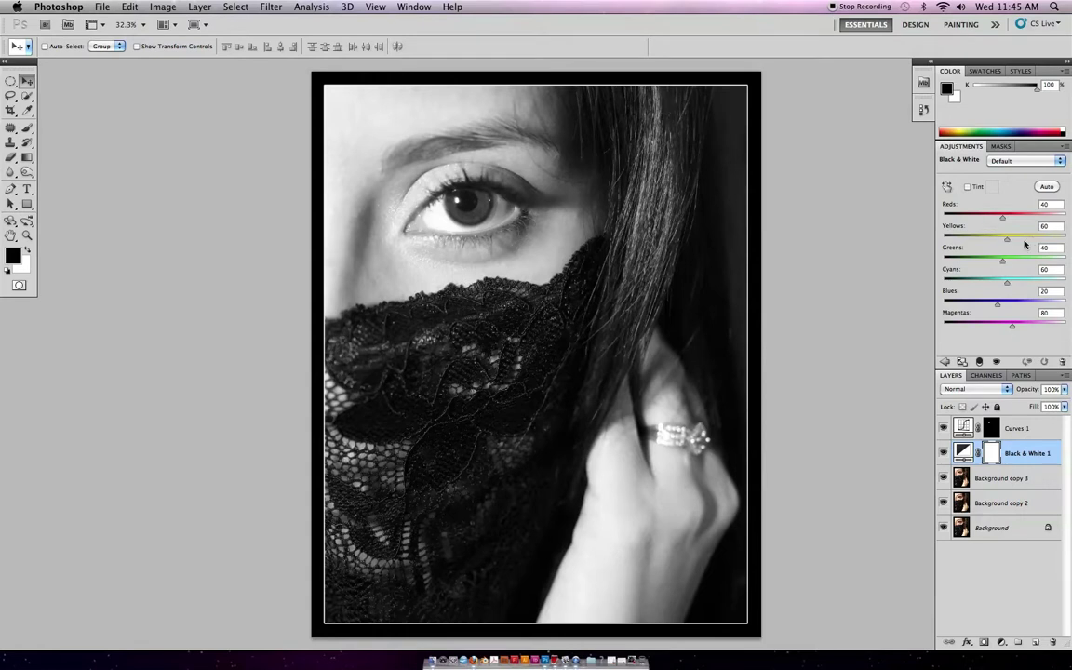
left_click_drag(1005, 238, 962, 246)
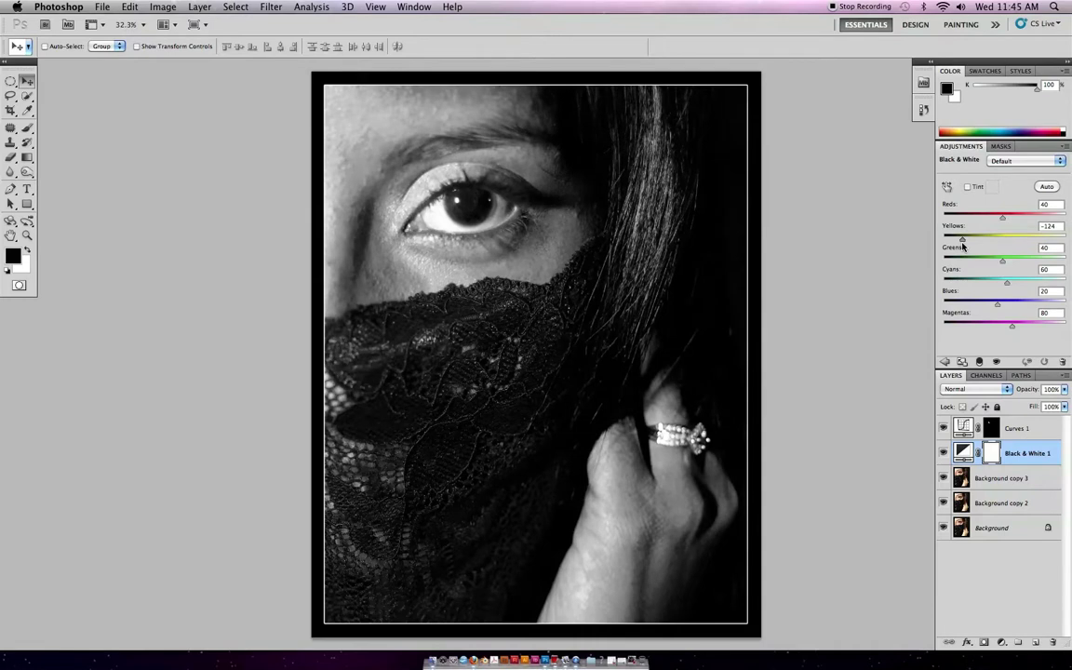
left_click_drag(963, 245, 1069, 249)
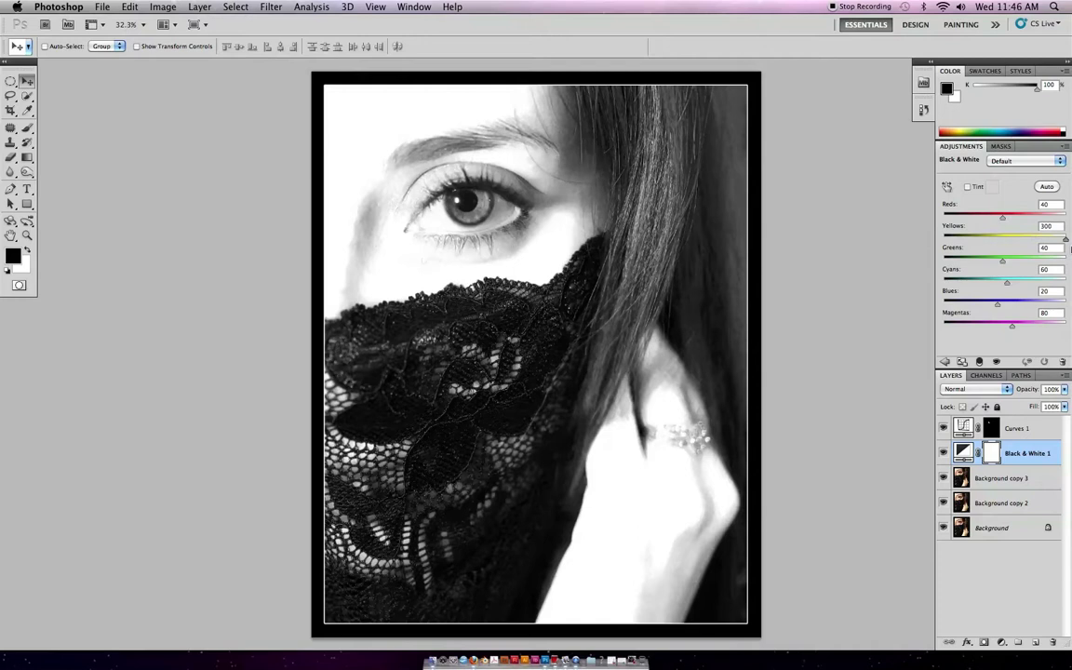
left_click_drag(1069, 250, 1007, 242)
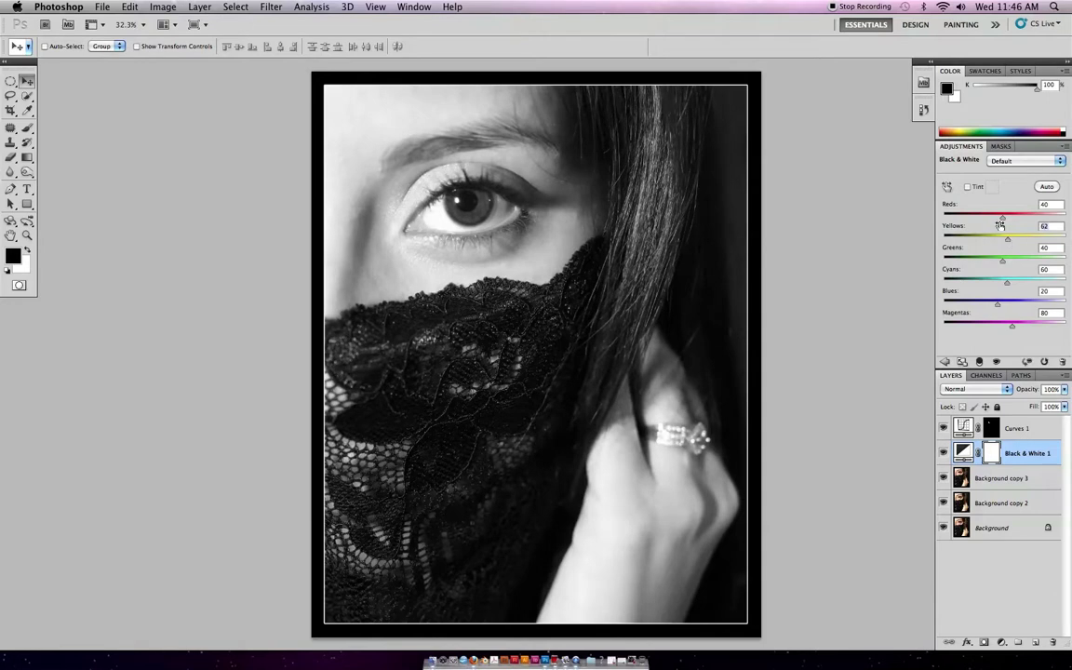
type("60")
Switch the active layer between Curves 1 and Black & White 1, ending on Black & White 1.
left_click(991, 428)
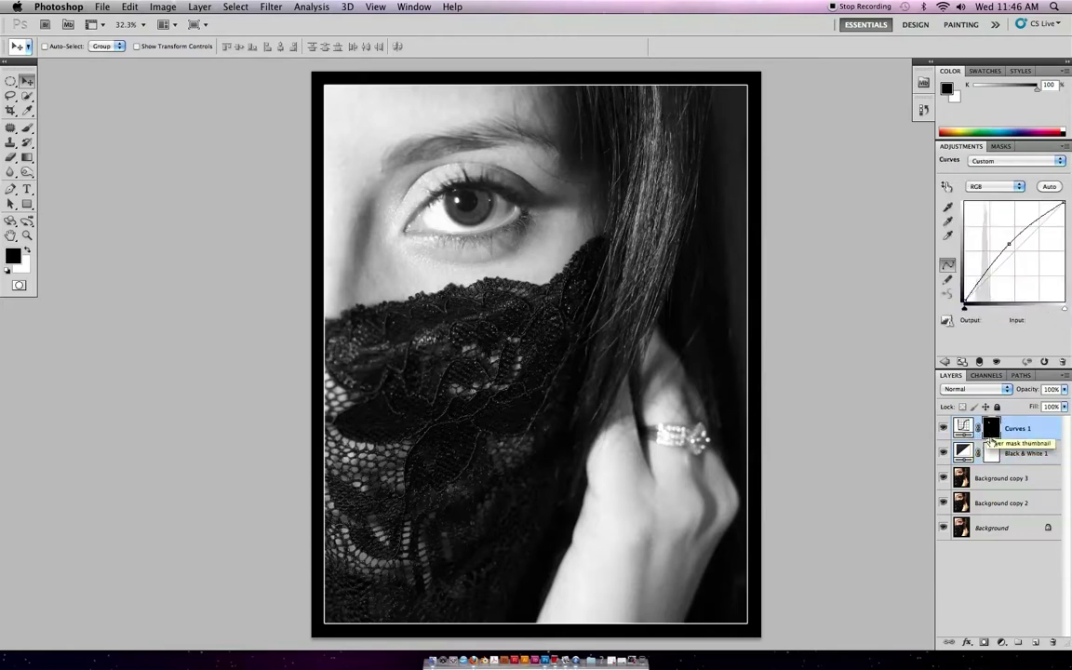
key("alt+bracketleft")
left_click(991, 429)
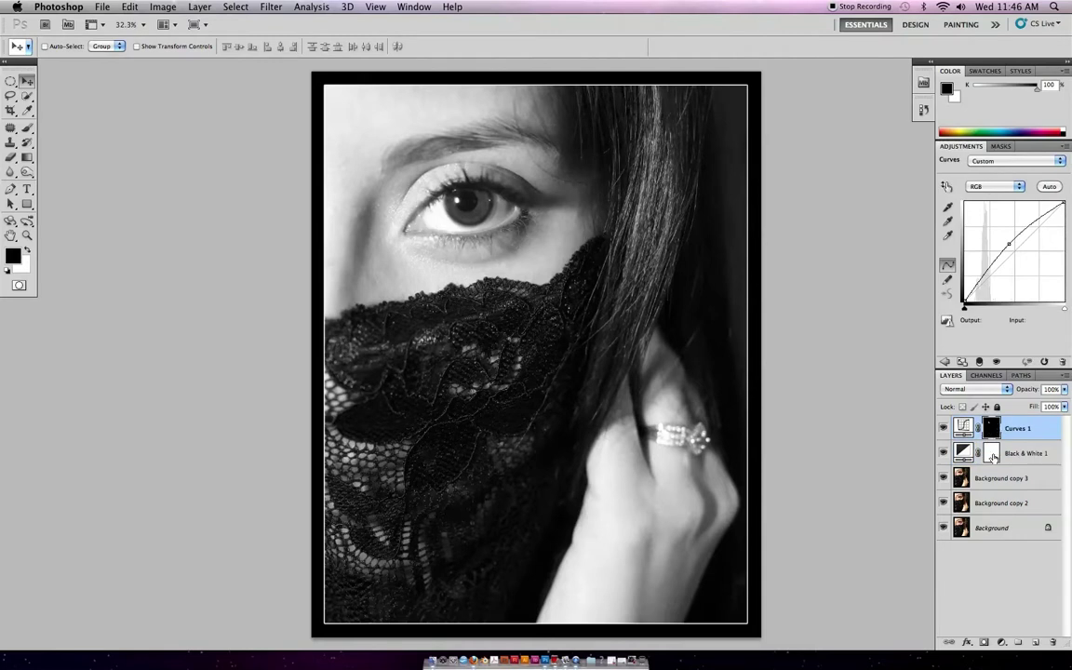
left_click(992, 453)
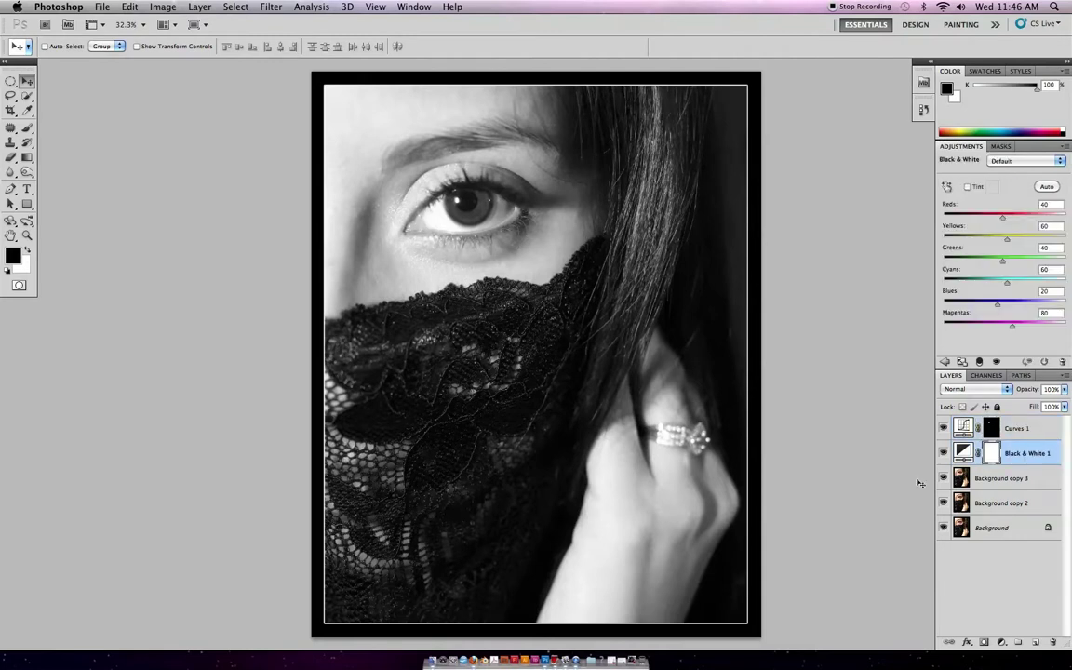
Bring Firefox forward, dismiss an advertisement, and return to the deviantART Eyelashes Photoshop Brushes page.
left_click(606, 660)
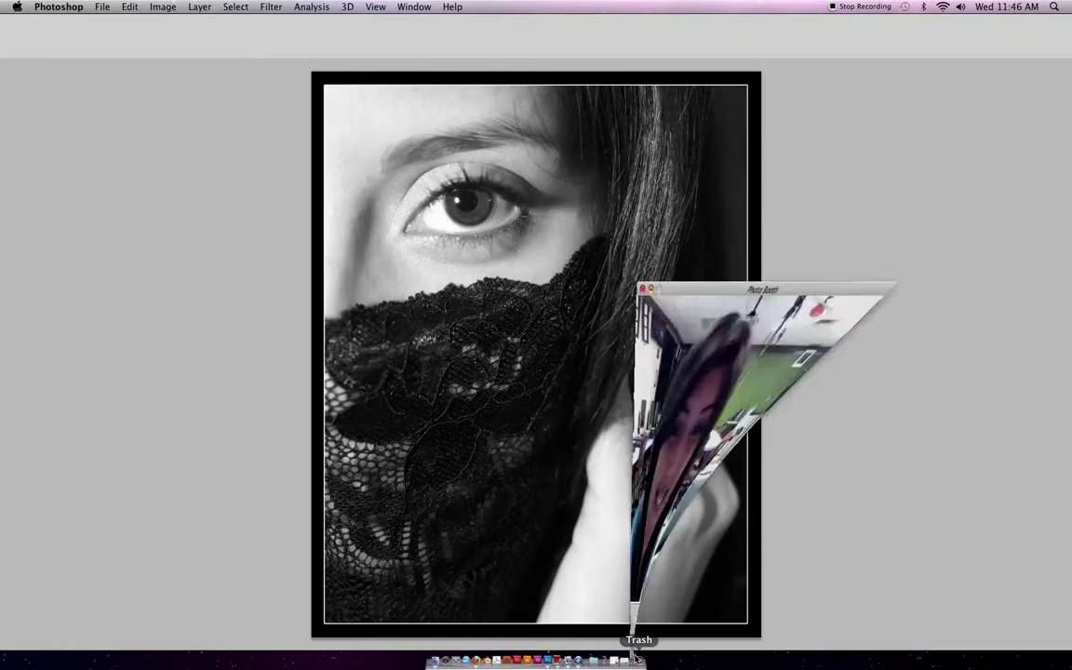
left_click(478, 661)
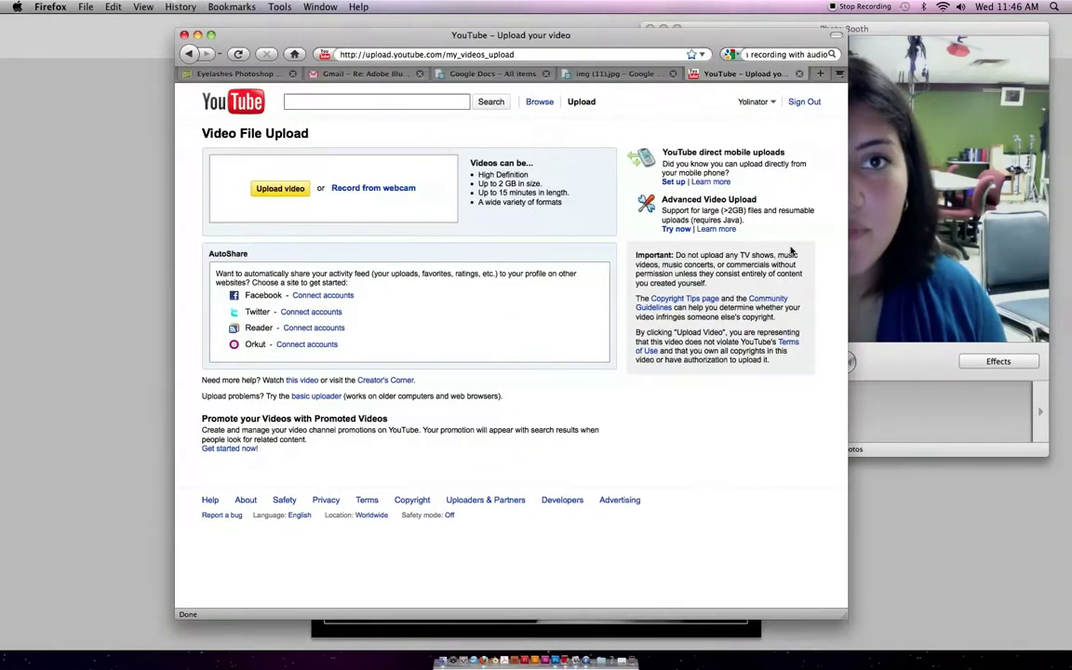
left_click(257, 76)
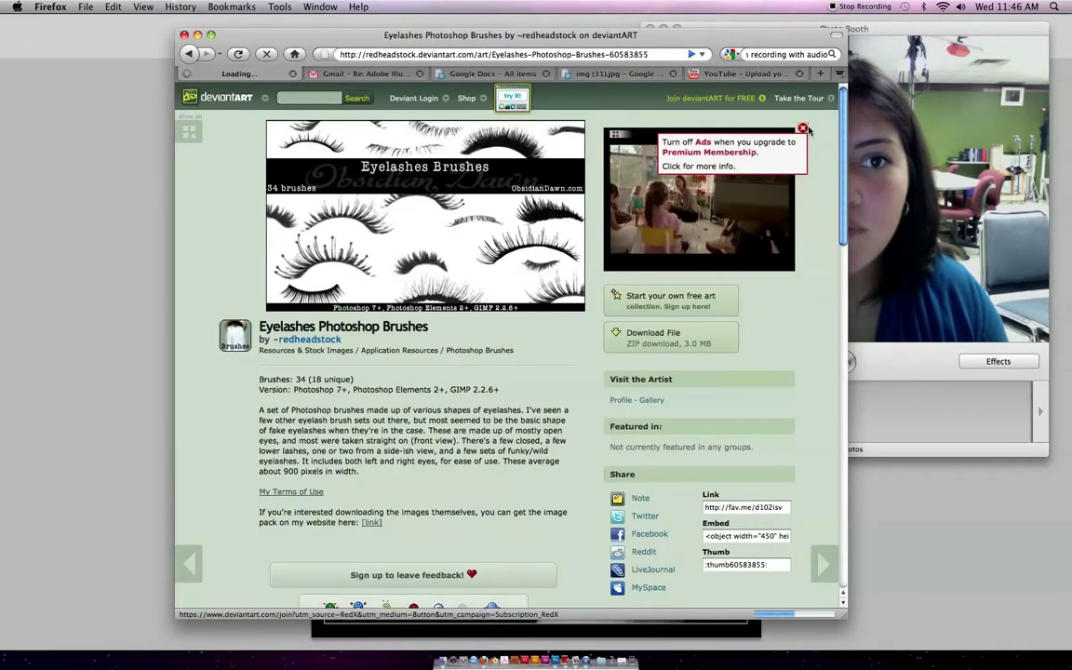
left_click(803, 129)
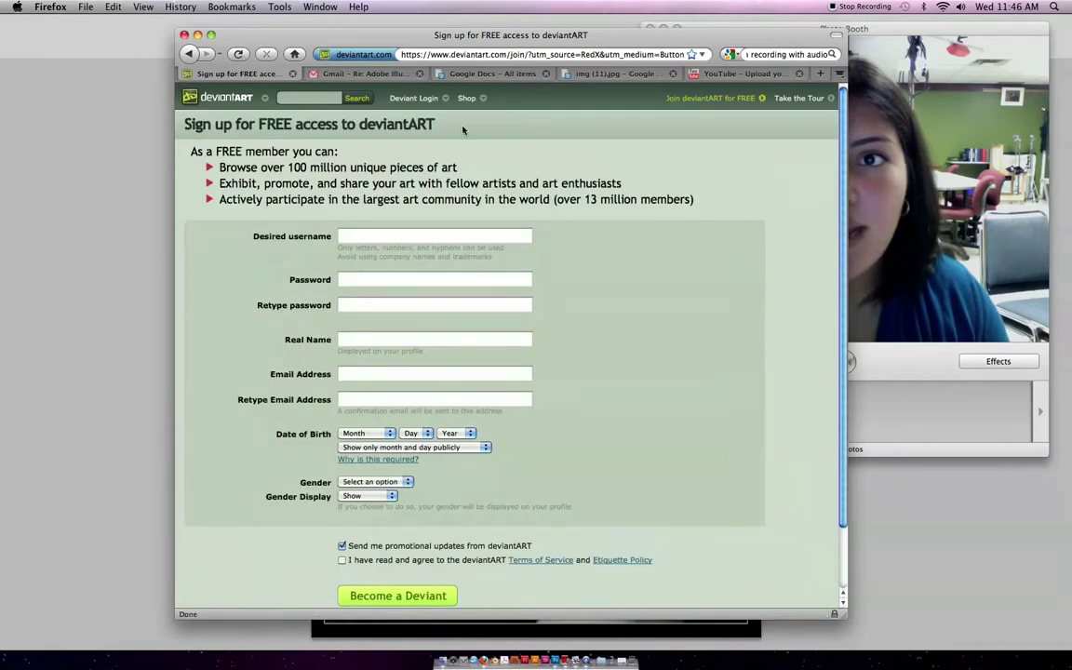
left_click(189, 54)
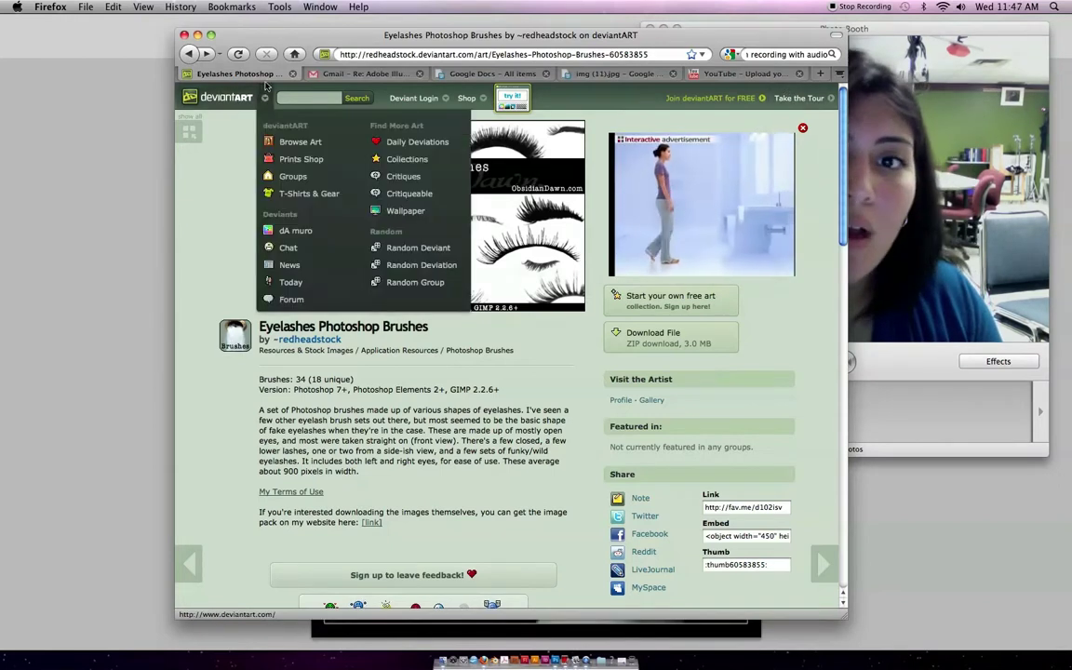
left_click(188, 55)
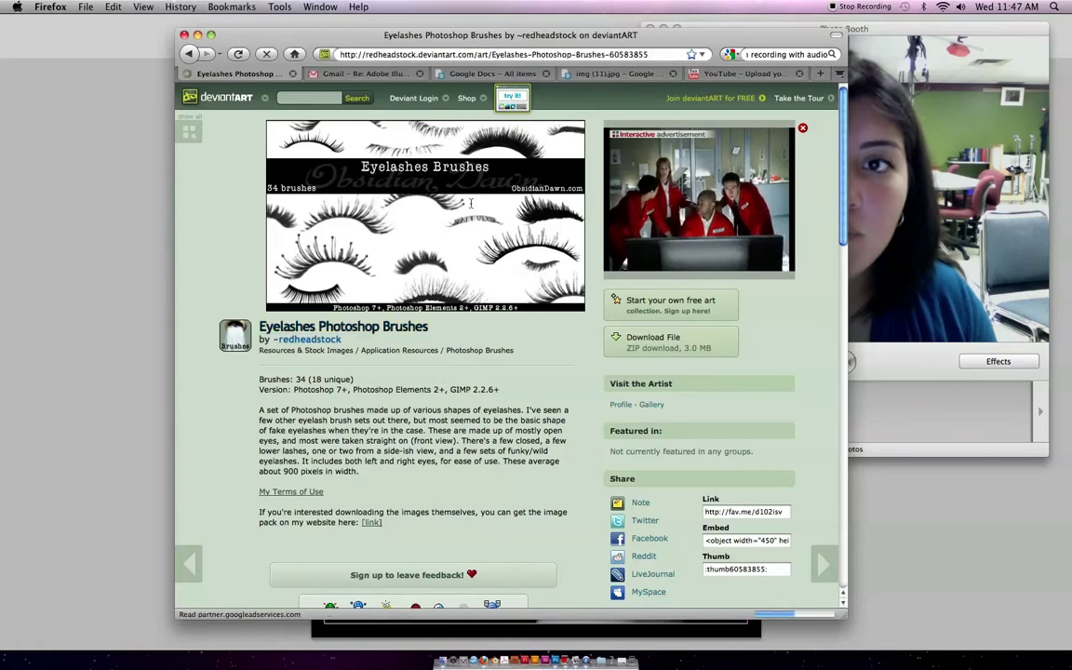
Cut the Eyelashes brushes page URL and paste it into a new Gmail message body.
left_click(401, 54)
key("super+c")
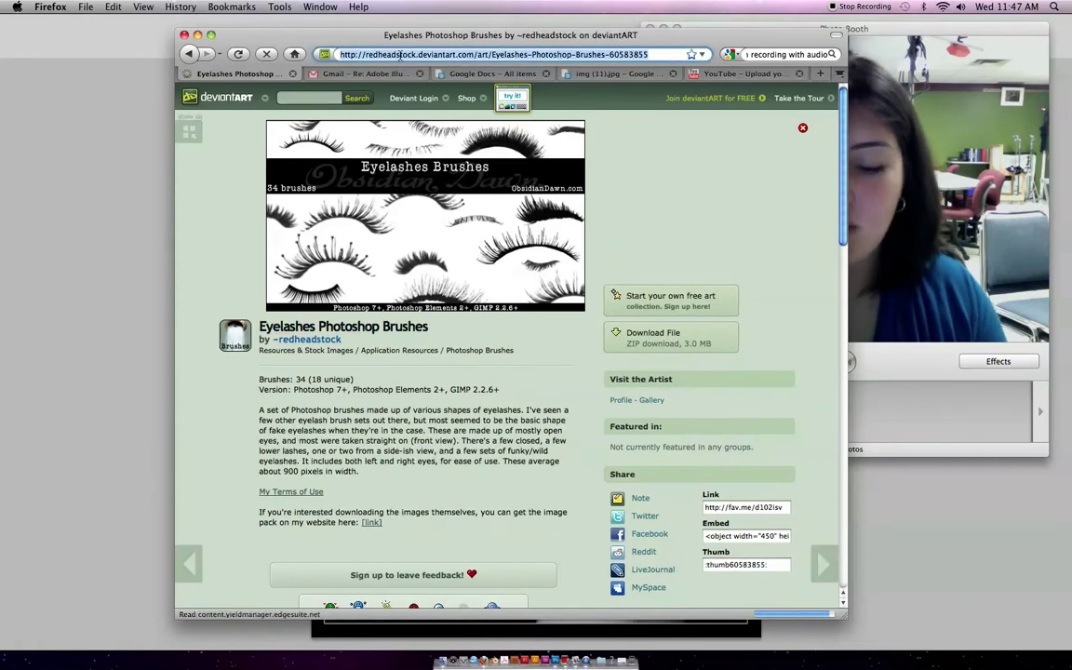
key("BackSpace")
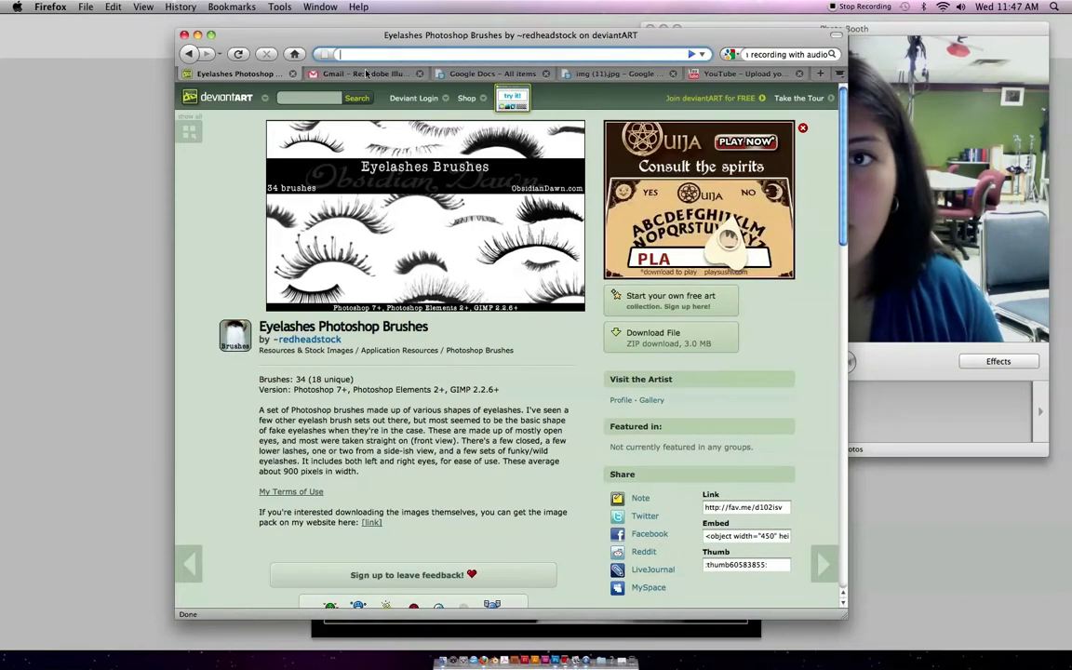
left_click(362, 74)
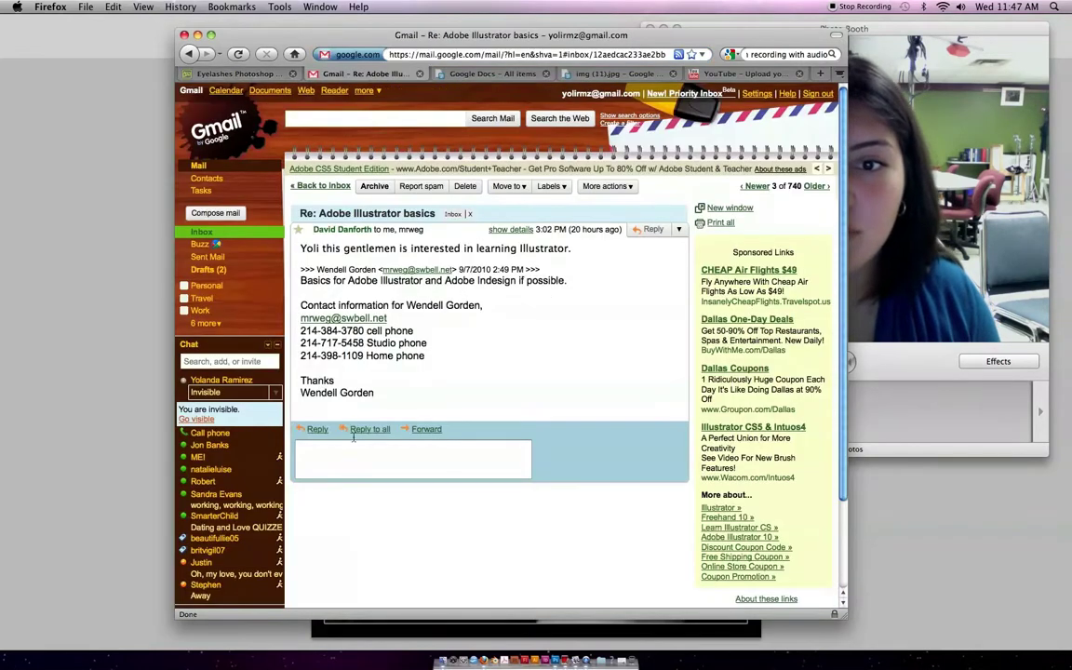
left_click(208, 217)
left_click(366, 352)
key("super+v")
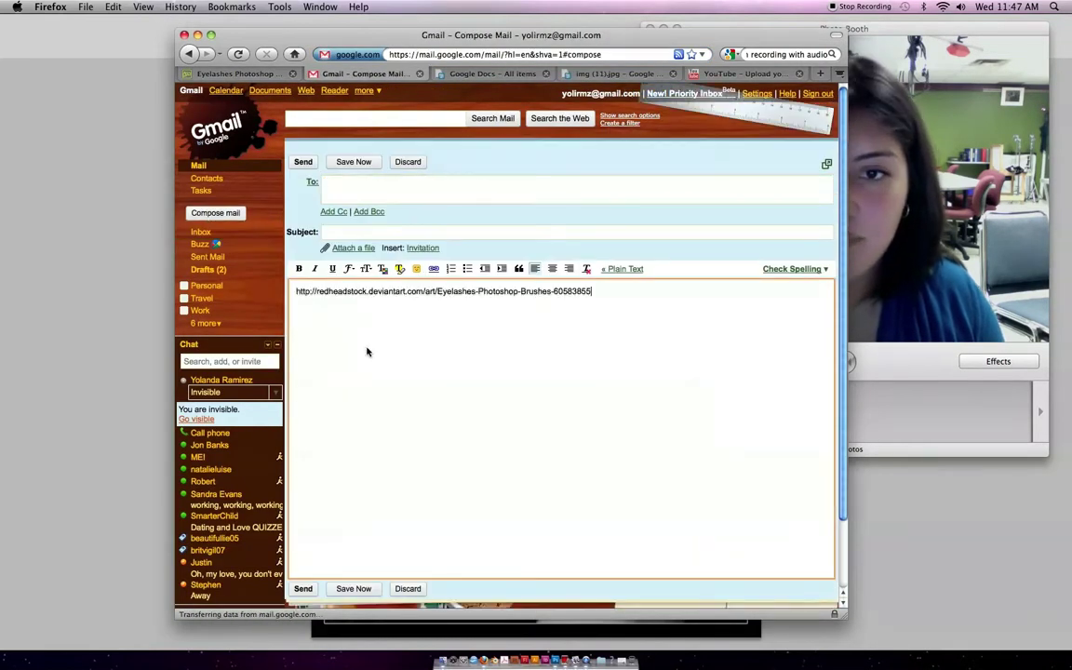
Close the deviantART tab, minimize Firefox, and return to Photoshop.
left_click(285, 75)
left_click(291, 75)
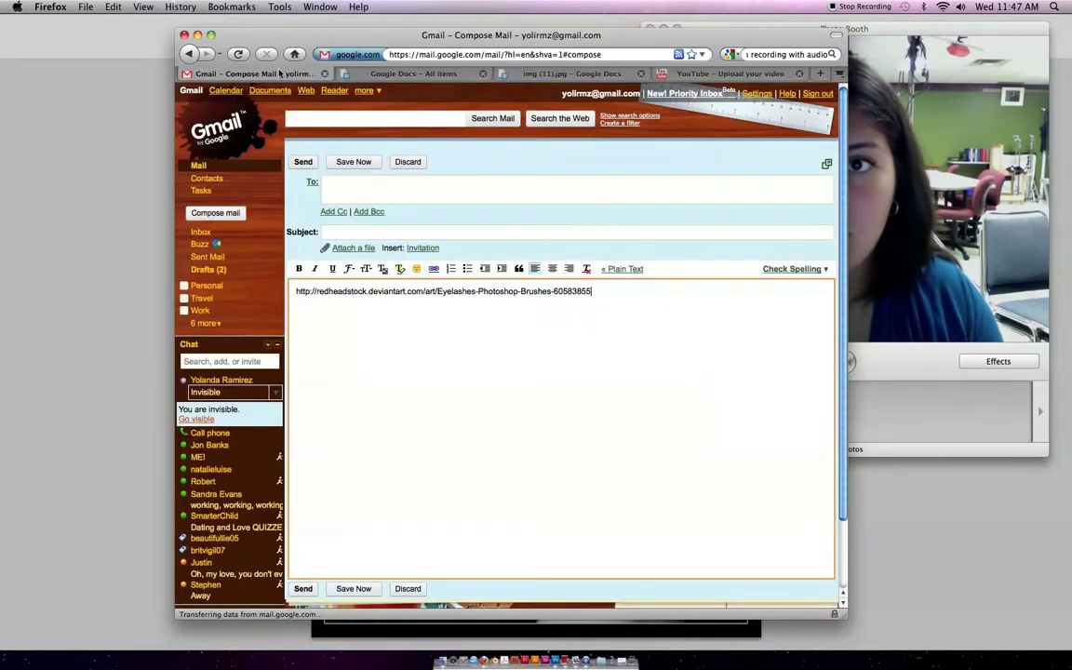
left_click(197, 34)
left_click(174, 197)
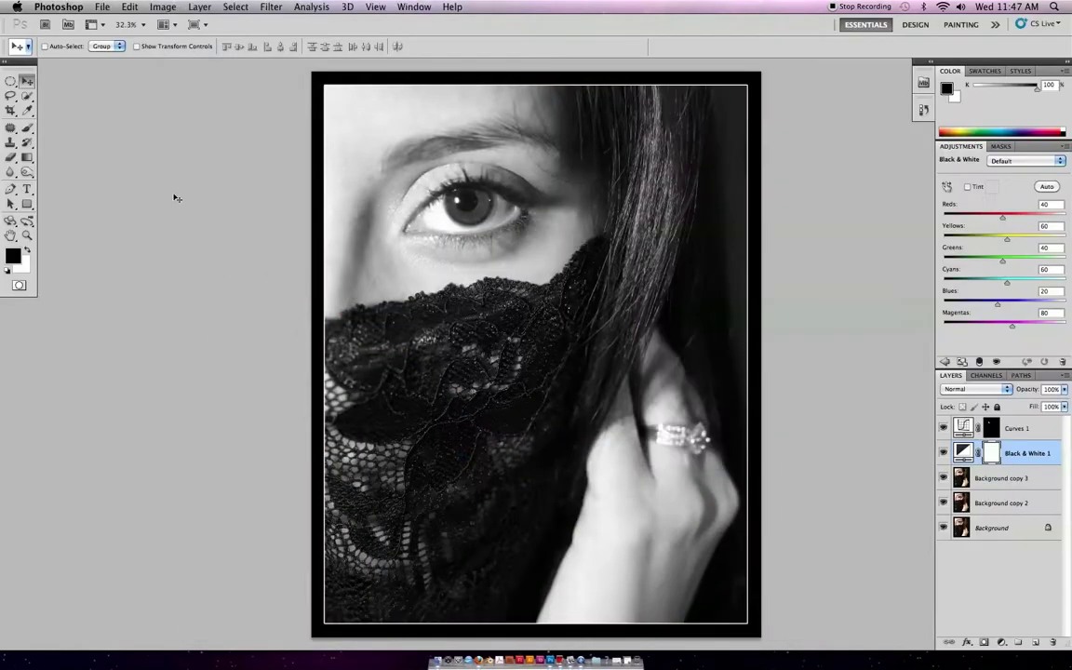
Quit Photo Booth, then zoom the Photoshop view in on the portrait's eye.
key("super+Tab")
key("super+Tab")
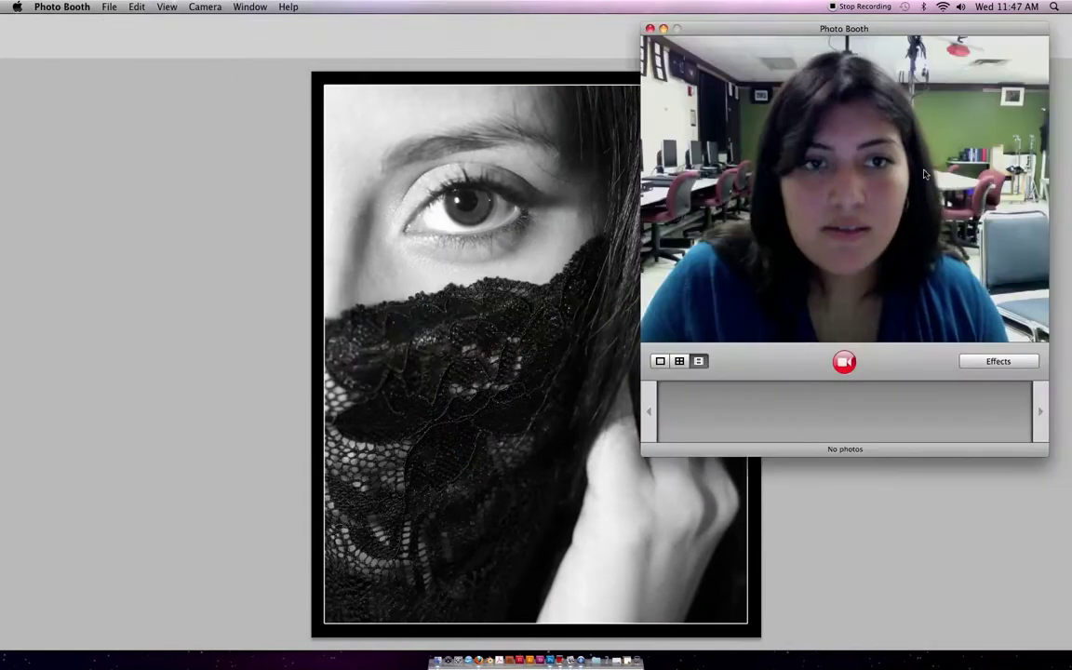
left_click(649, 29)
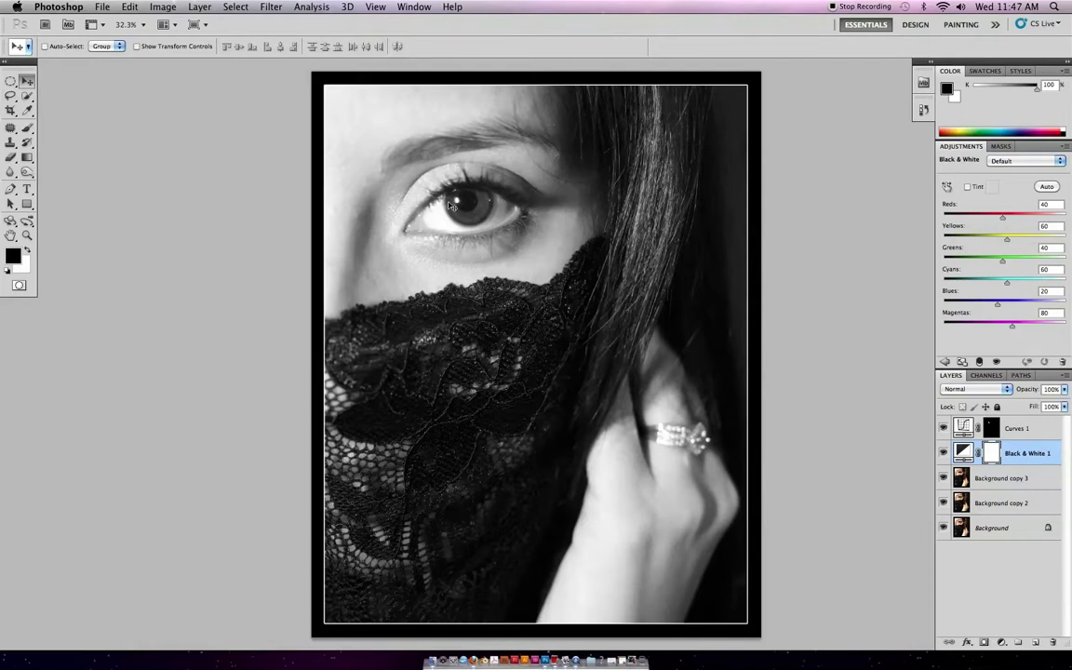
key("z")
left_click_drag(458, 203, 573, 330)
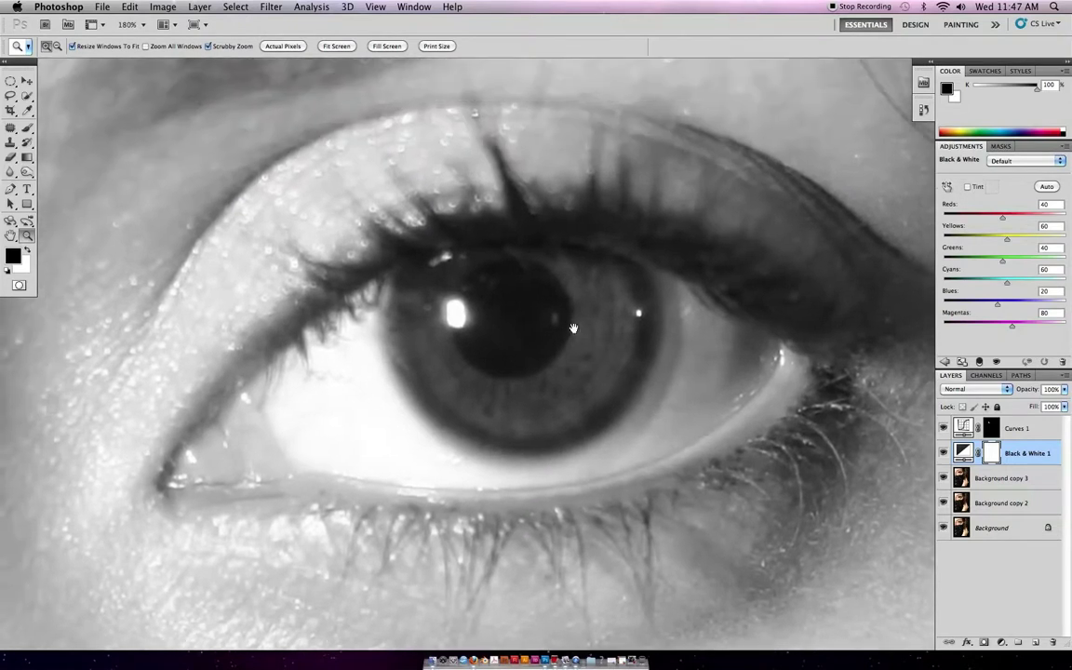
Select the iris with the Elliptical Marquee, fill the Black & White mask with black, then deselect.
left_click(10, 82)
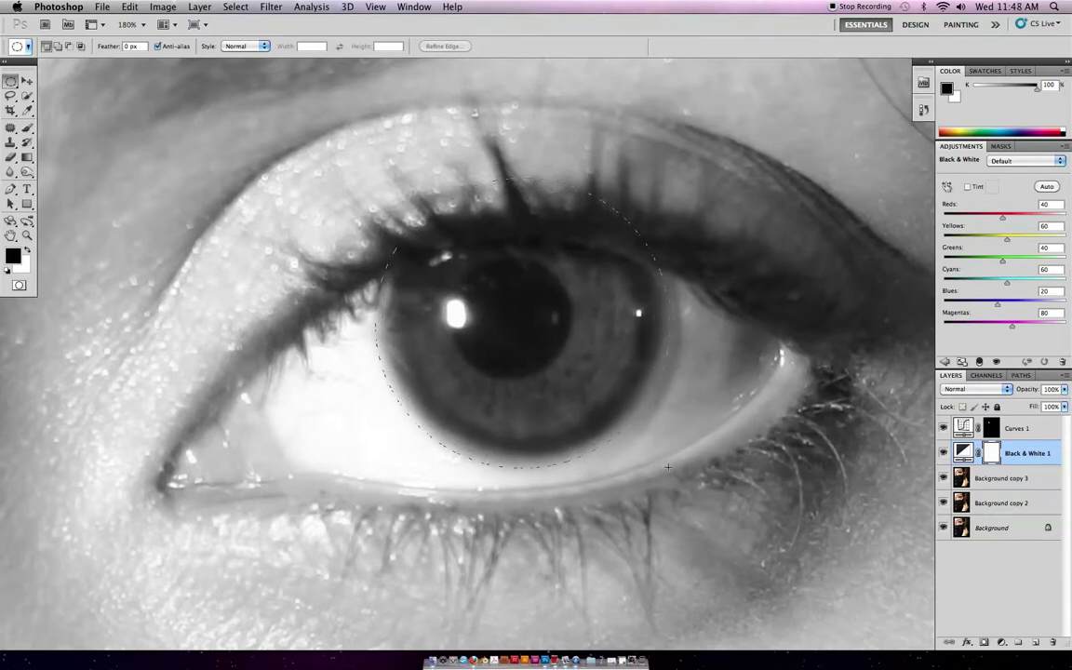
left_click_drag(666, 467, 666, 467)
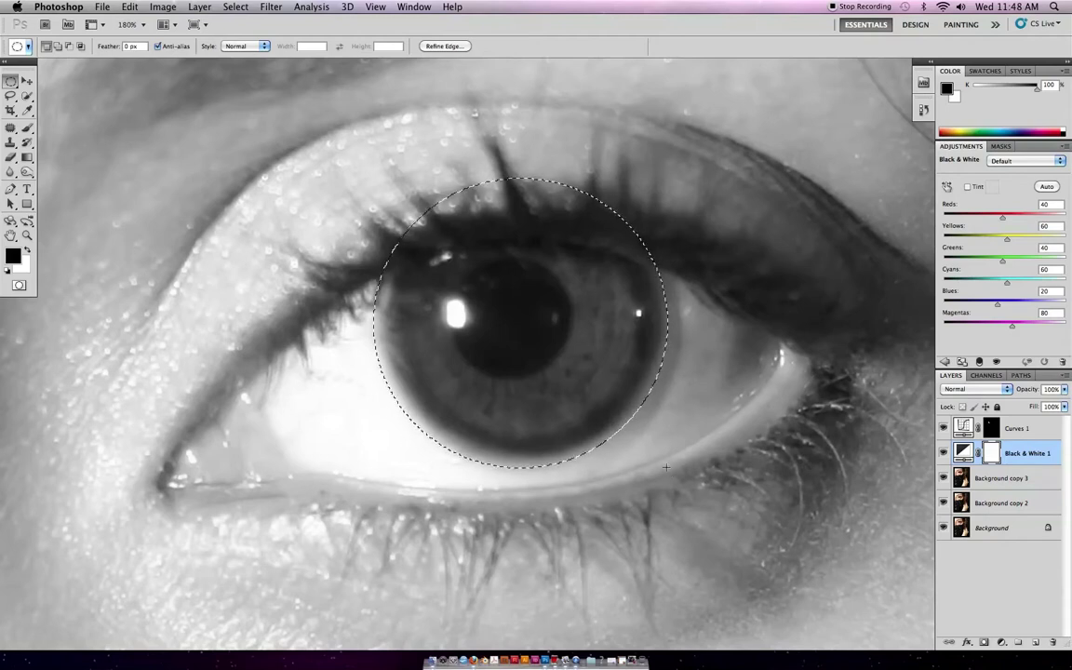
key("alt+BackSpace")
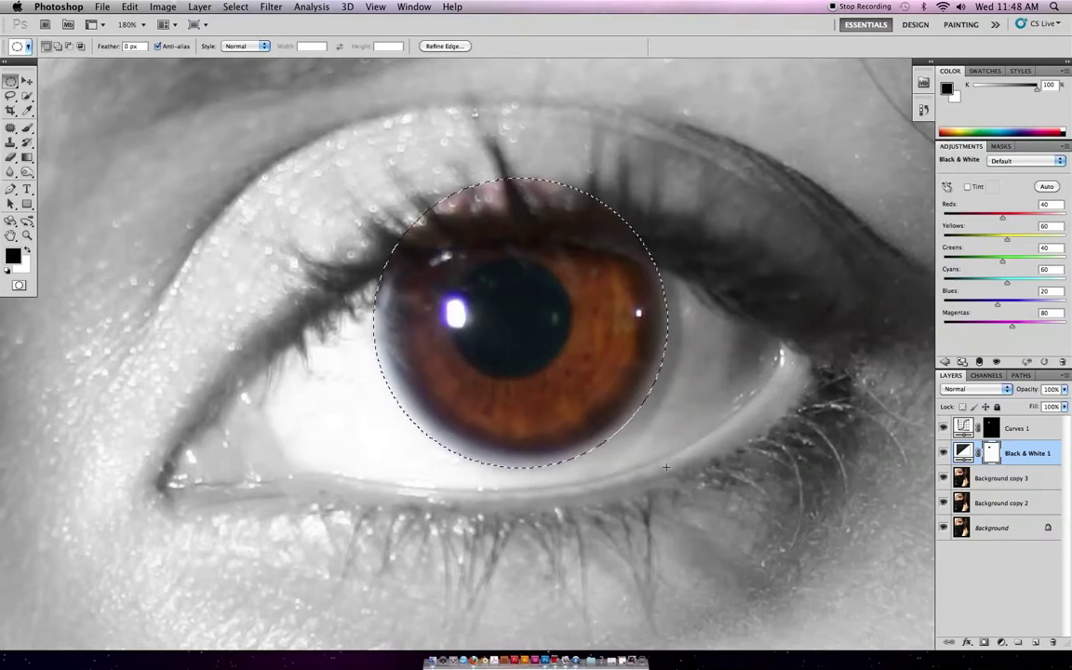
key("shift")
left_click(667, 469)
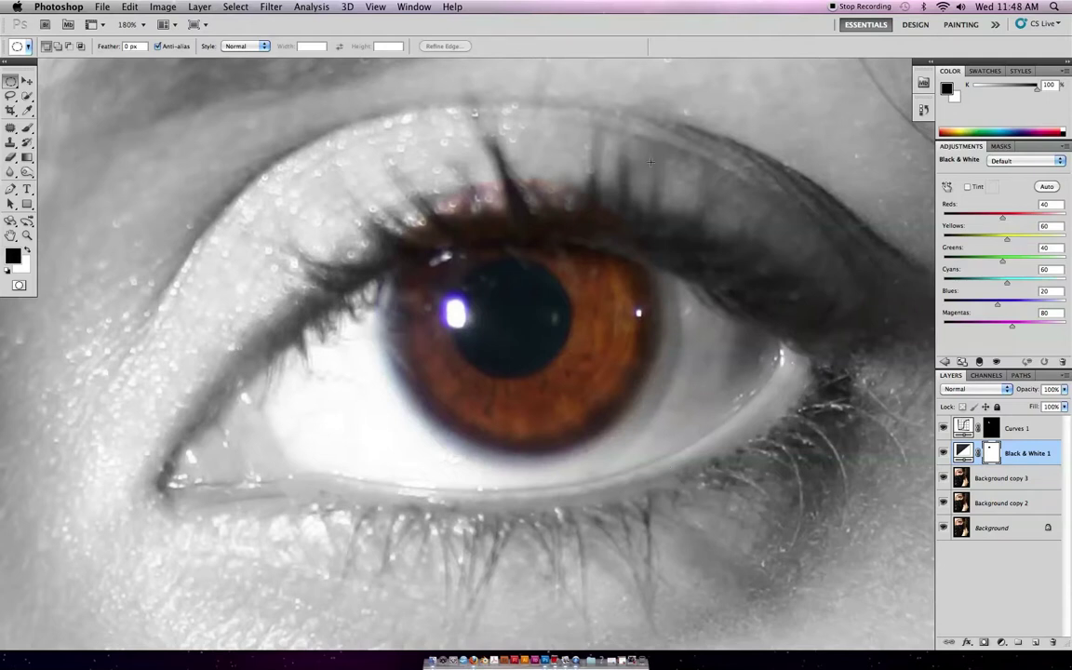
Paint white on the mask with a 45 px brush over the upper lashes and iris edge.
key("b")
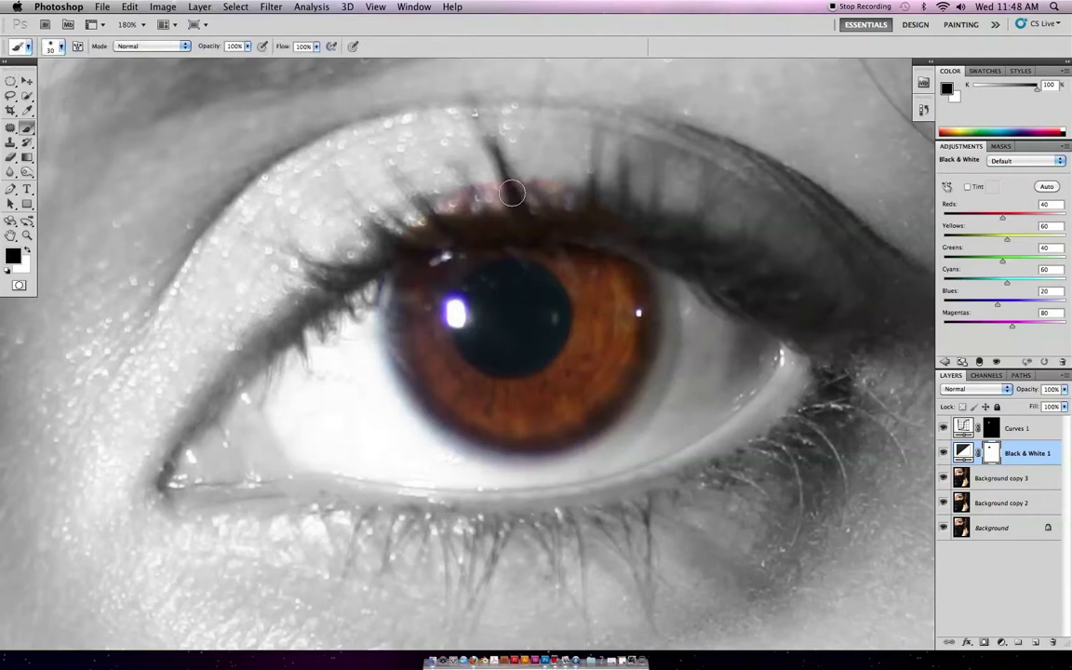
key("x")
key("]")
key("]")
key("]")
mouse_move(483, 190)
left_mouse_down()
mouse_move(390, 190)
mouse_move(351, 210)
mouse_move(521, 221)
mouse_move(442, 200)
mouse_move(532, 197)
mouse_move(613, 216)
mouse_move(497, 156)
mouse_move(433, 166)
mouse_move(326, 260)
mouse_move(365, 273)
mouse_move(328, 279)
mouse_move(392, 411)
mouse_move(446, 455)
mouse_move(526, 474)
mouse_move(574, 466)
mouse_move(668, 395)
mouse_move(675, 352)
left_mouse_up()
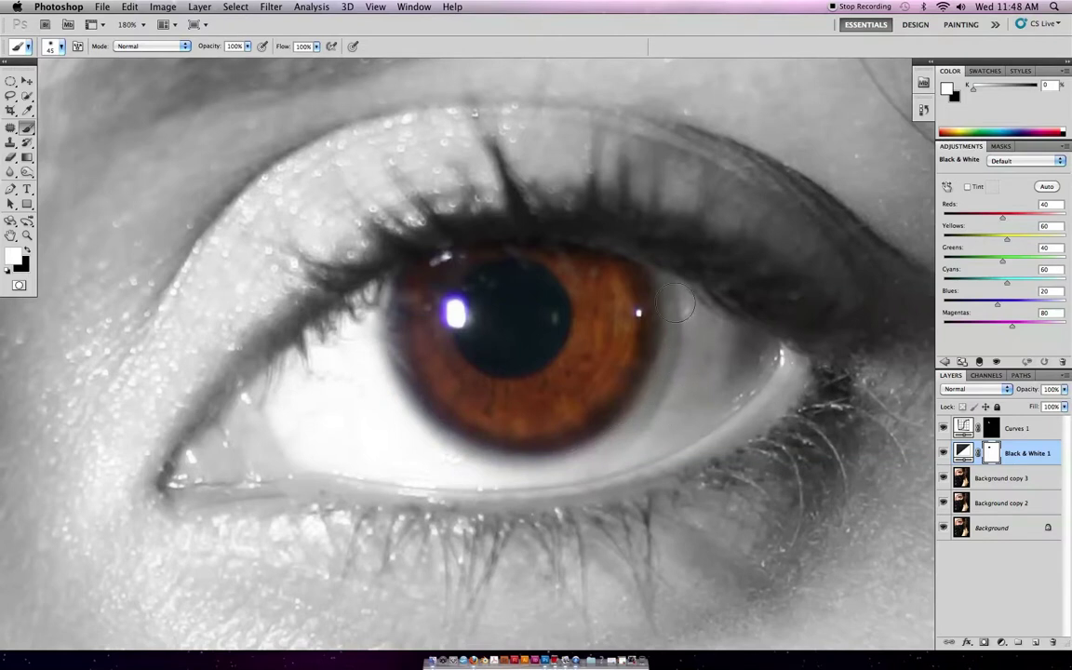
mouse_move(672, 277)
left_mouse_down()
mouse_move(652, 239)
mouse_move(631, 231)
mouse_move(462, 219)
mouse_move(362, 254)
mouse_move(385, 244)
mouse_move(355, 282)
mouse_move(359, 367)
mouse_move(362, 297)
mouse_move(363, 358)
mouse_move(388, 418)
mouse_move(439, 457)
mouse_move(431, 454)
mouse_move(510, 485)
mouse_move(601, 470)
mouse_move(740, 390)
mouse_move(601, 338)
mouse_move(617, 330)
mouse_move(626, 349)
mouse_move(615, 274)
left_mouse_up()
key("x")
Fit the whole portrait in the window, then zoom back in on the eye.
key("super+0")
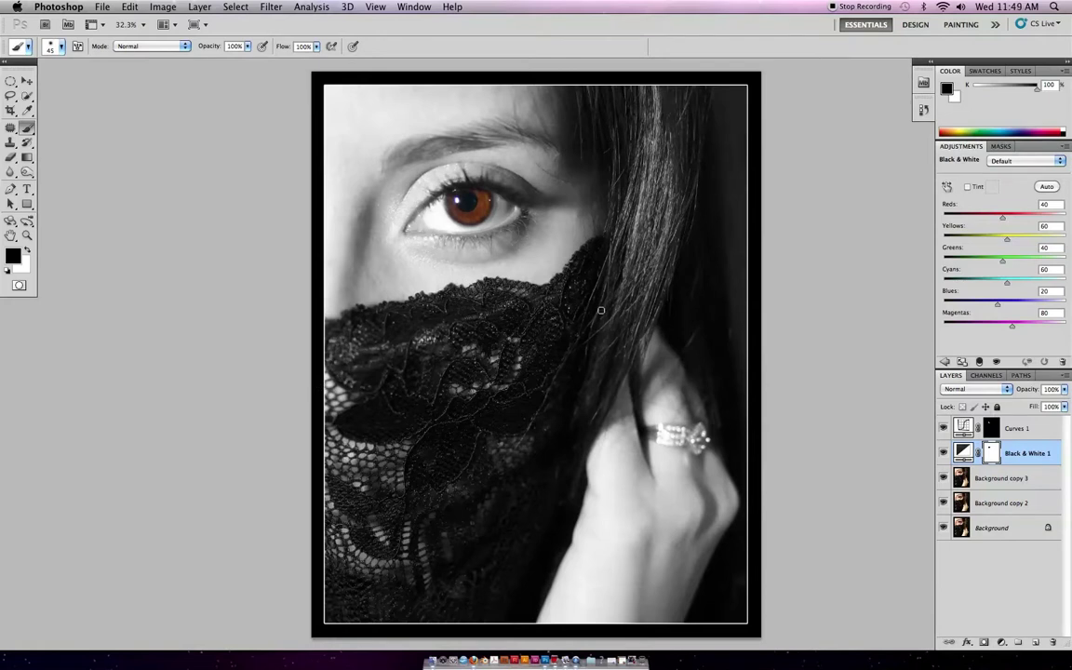
key("z")
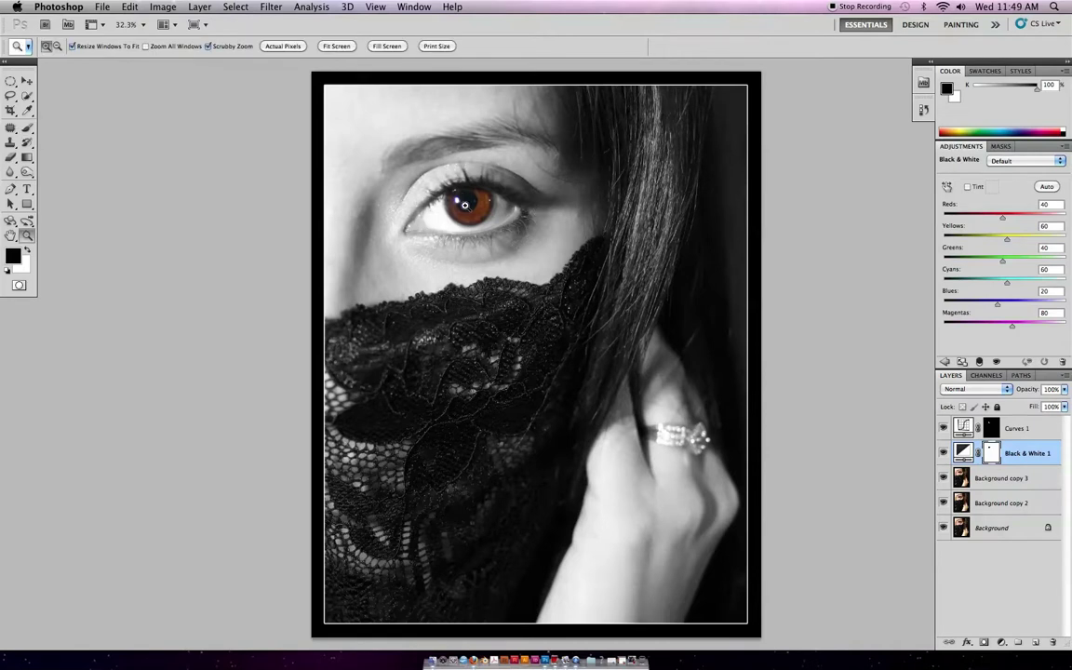
left_click_drag(463, 205, 463, 191)
left_click_drag(493, 265, 559, 330)
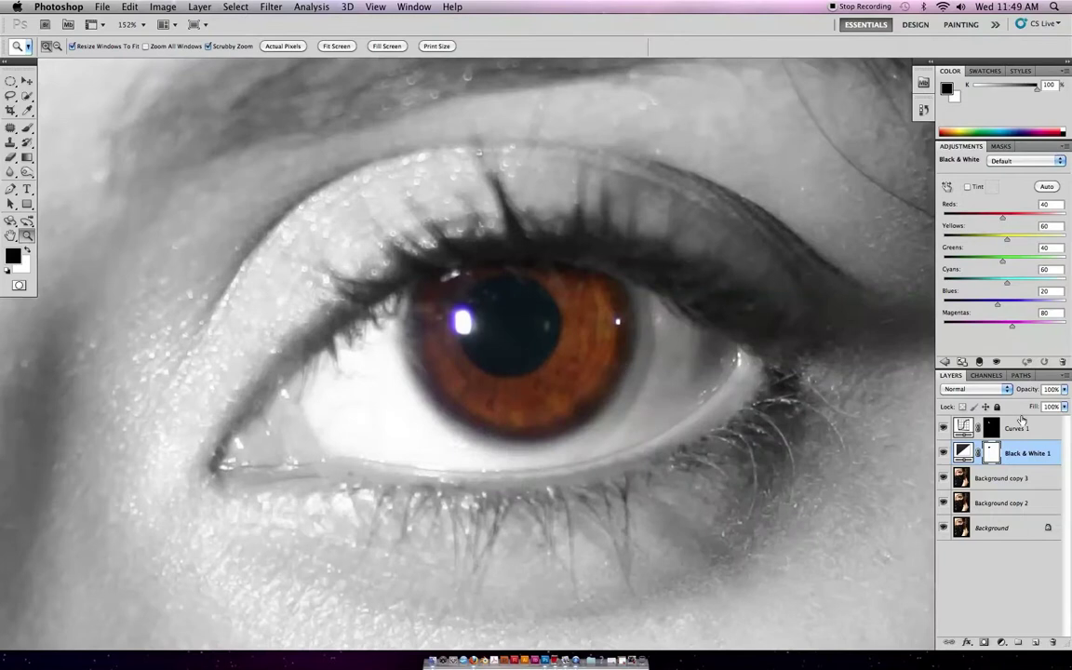
Select Background copy 3, add an empty Layer 1 above it, and open the Brush panel with F5.
left_click(995, 479)
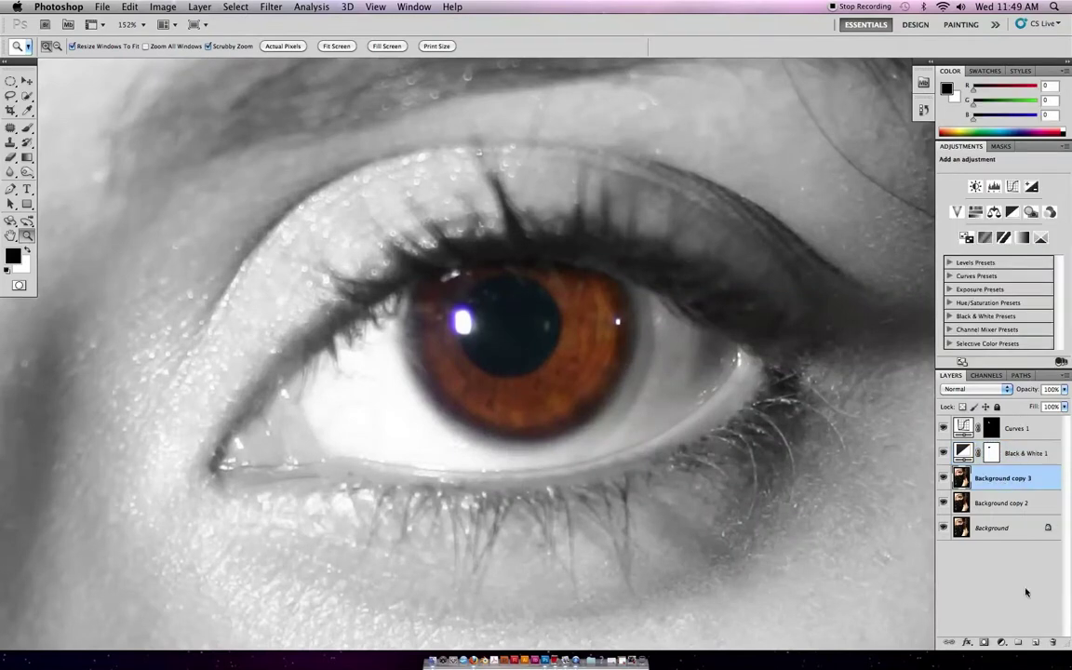
left_click(1037, 643)
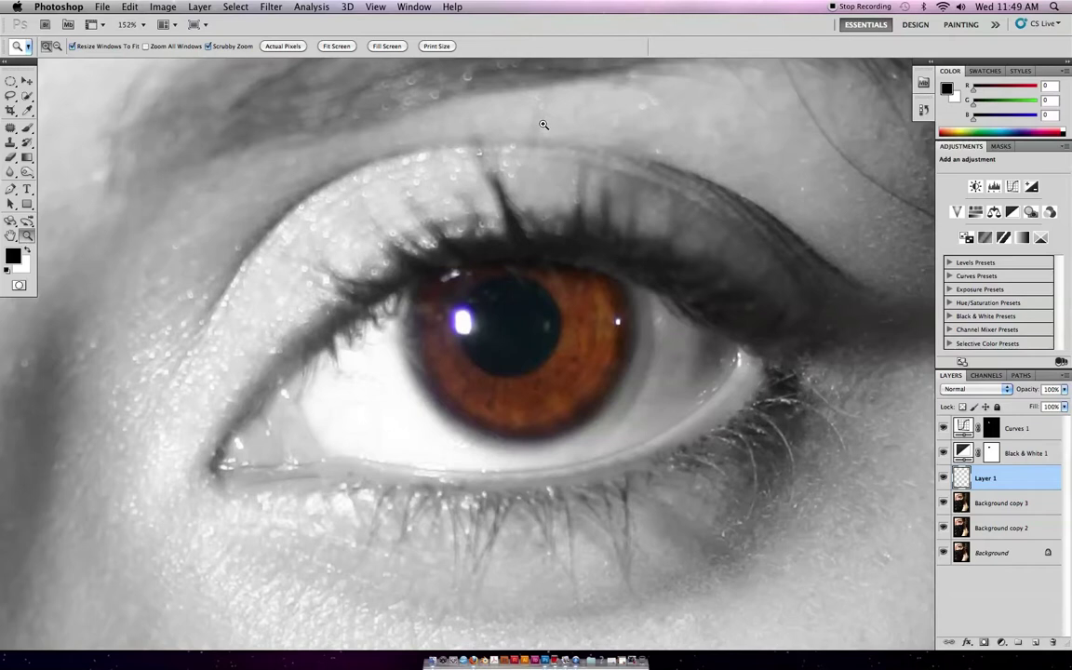
key("F5")
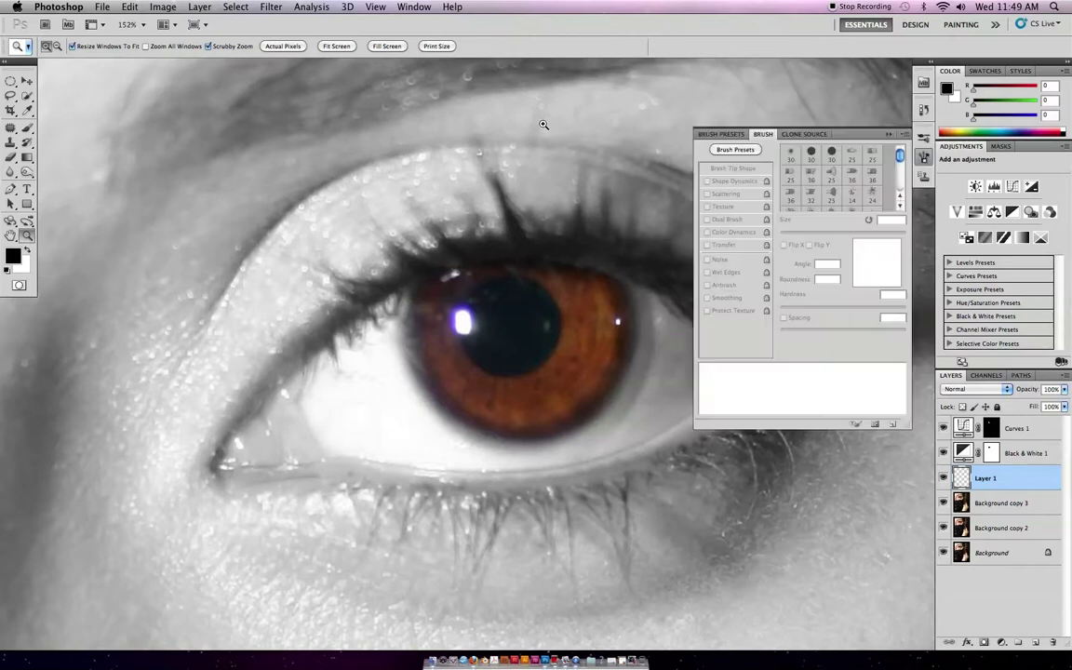
Browse the panel menus, pan the eye to the left, and cancel an attempt to load a brush file.
left_click(374, 8)
mouse_move(405, 10)
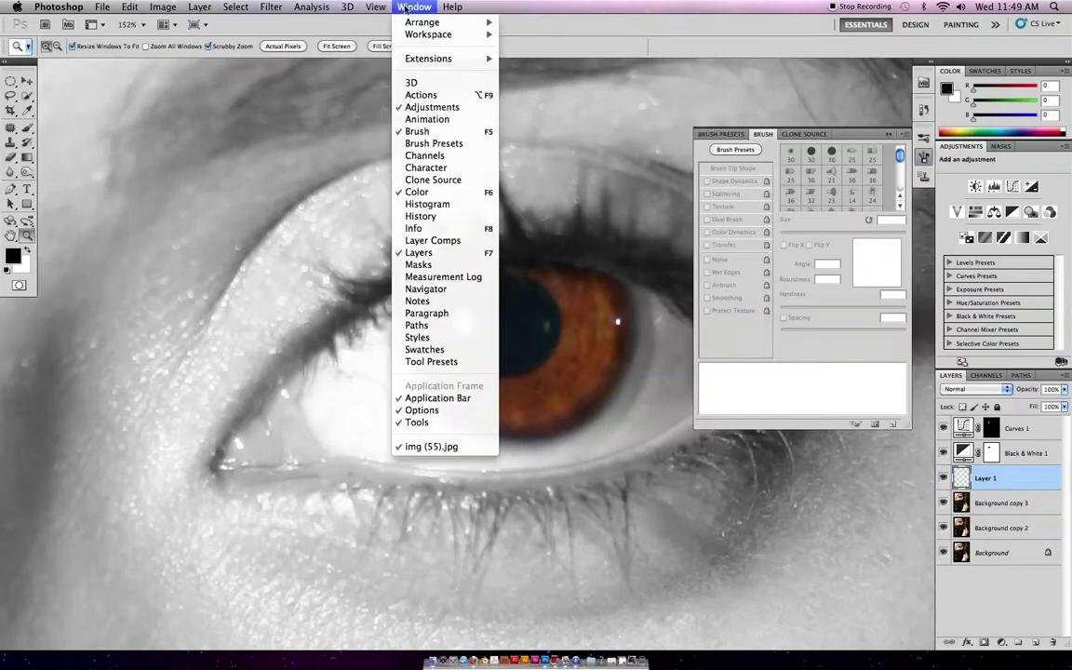
left_click(560, 142)
mouse_move(619, 161)
left_mouse_down()
mouse_move(411, 148)
mouse_move(443, 147)
left_mouse_up()
left_click(736, 151)
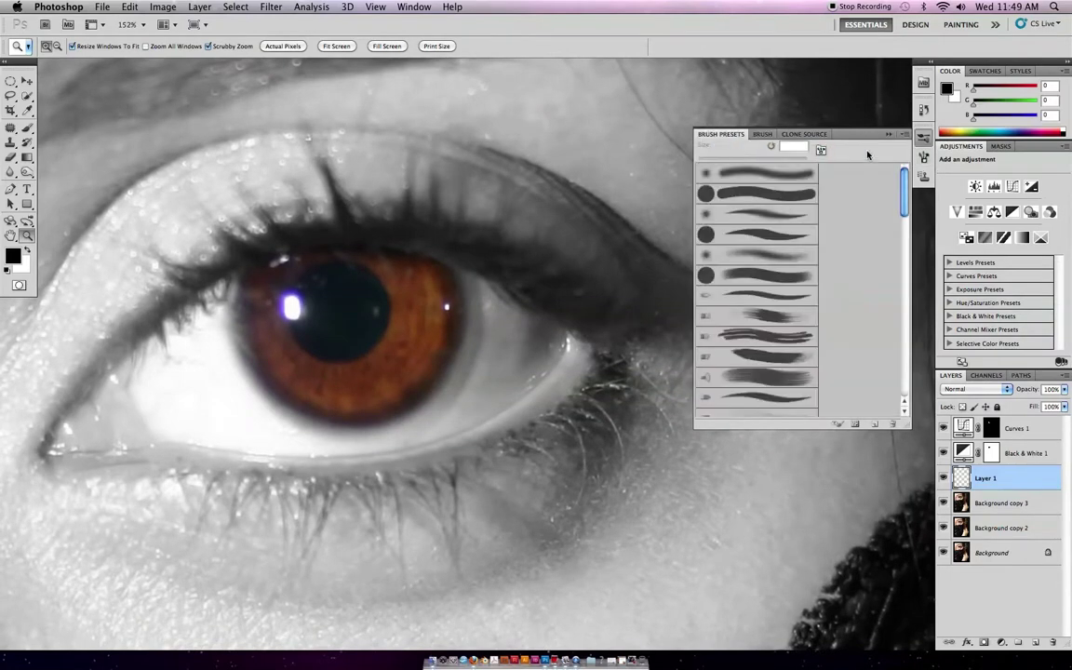
left_click(904, 137)
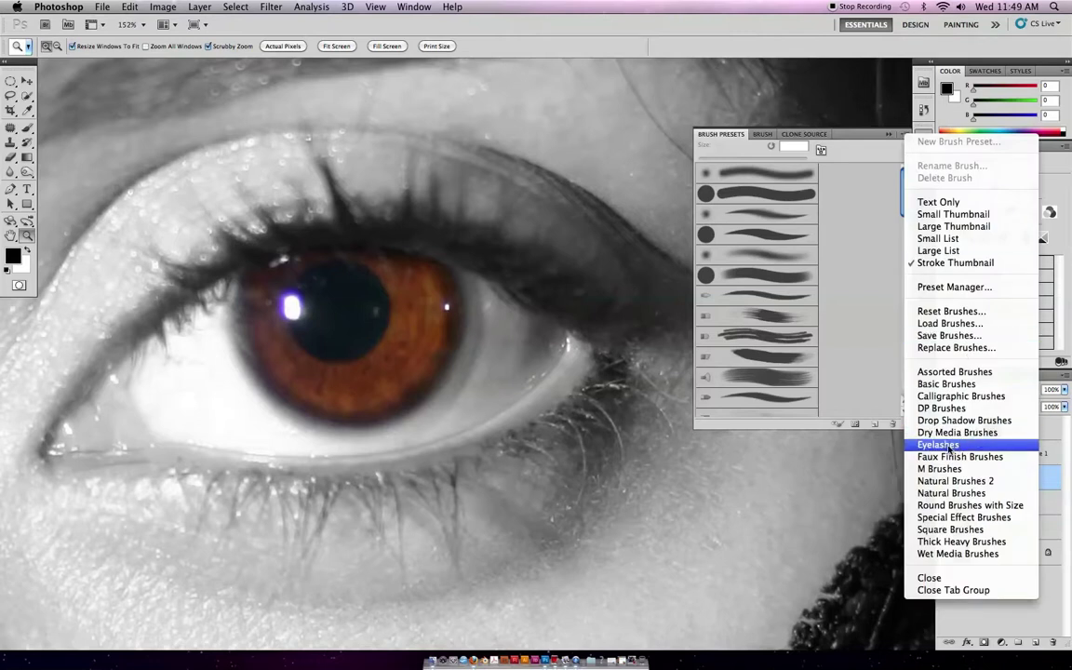
left_click(978, 325)
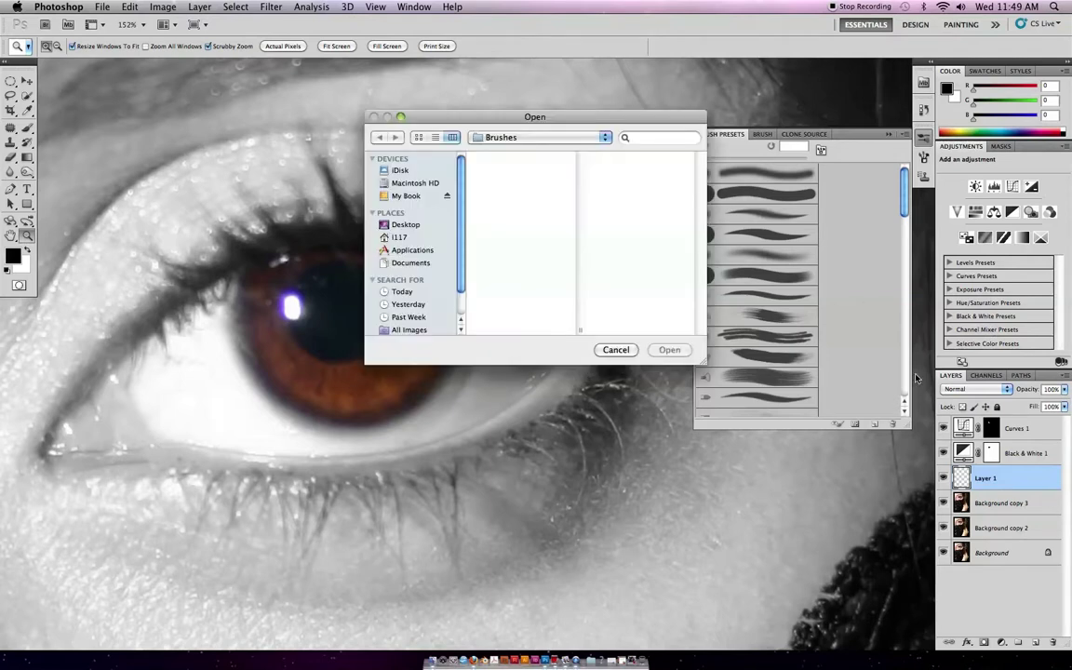
left_click(615, 350)
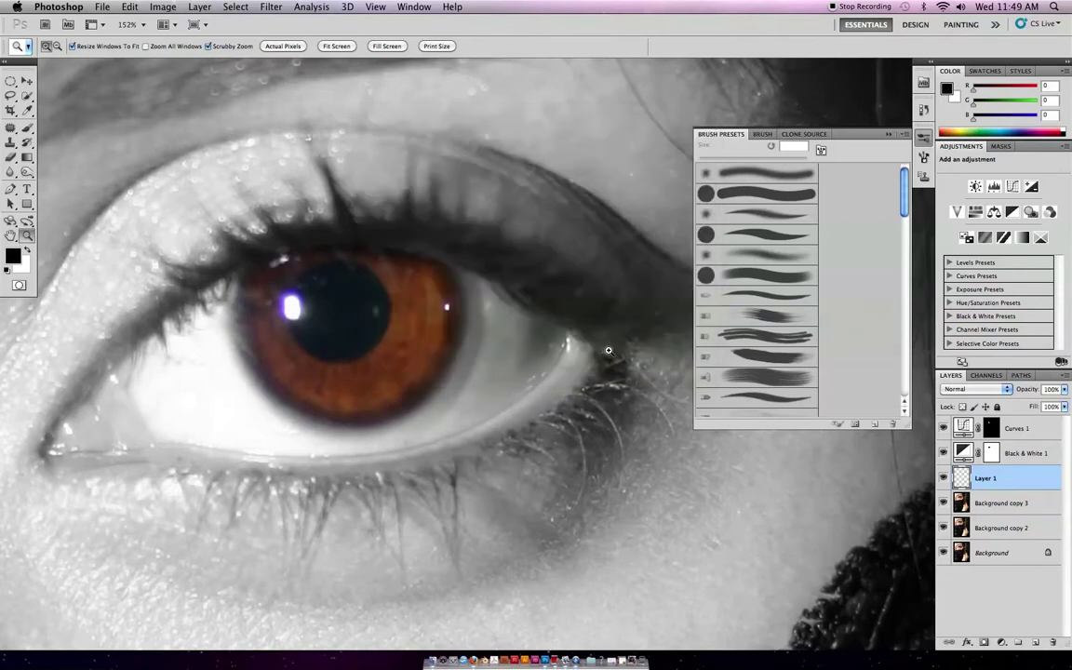
Choose Eyelashes from the Brush Presets menu and confirm replacing the default brushes.
left_click(888, 134)
left_click(941, 442)
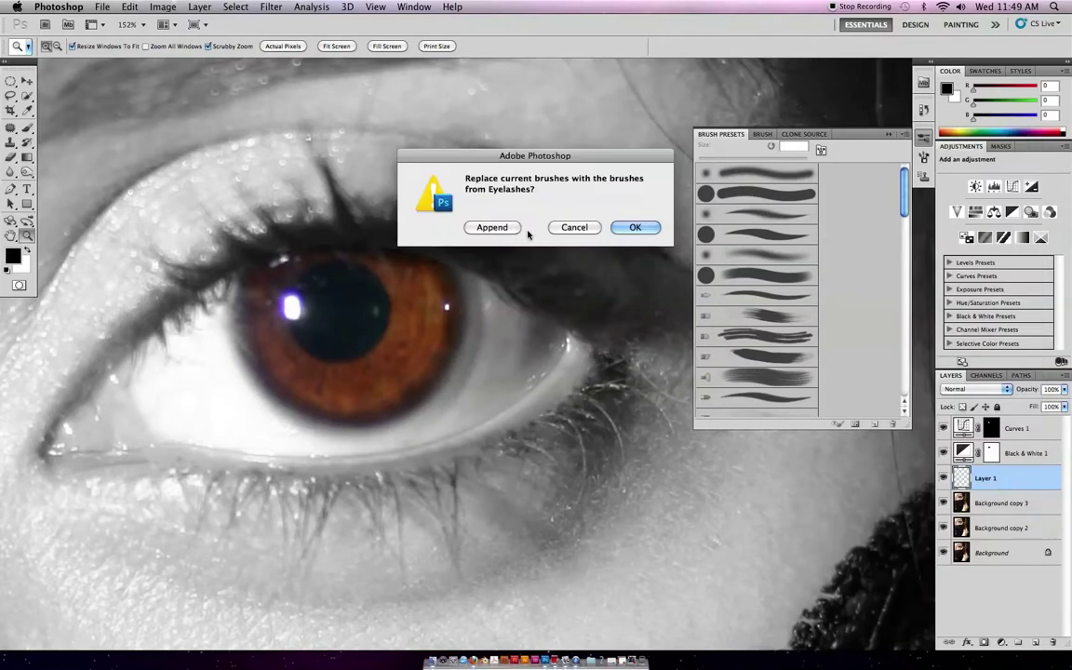
left_click(632, 227)
left_click(762, 134)
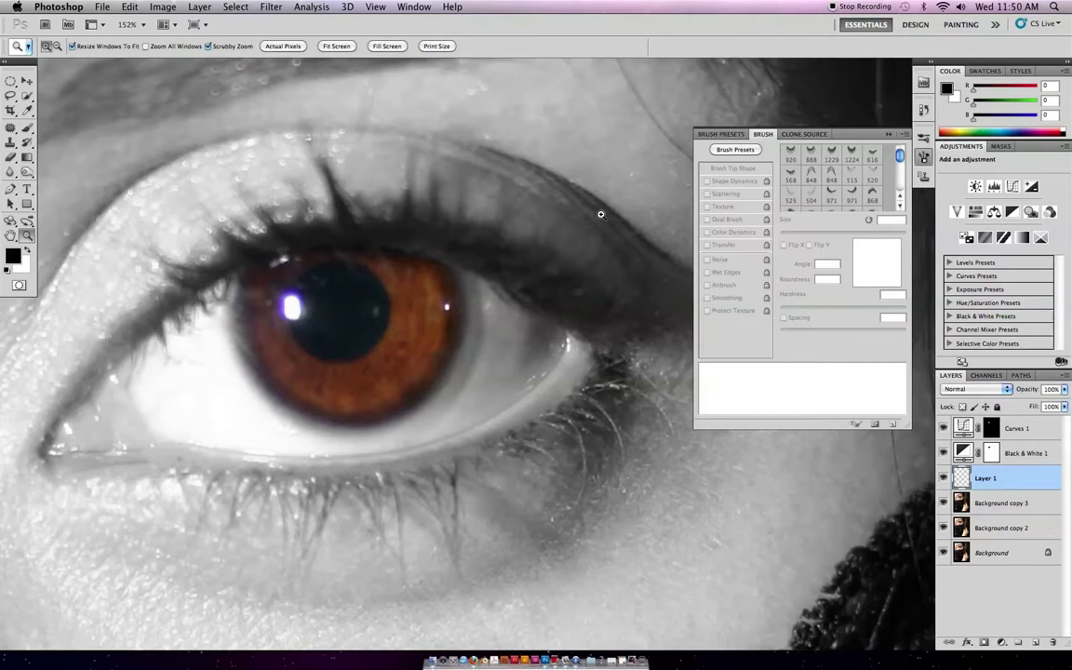
Set up the 732 eyelash brush tip with an 8° angle and 800 px size.
key("b")
left_click_drag(903, 182, 900, 166)
left_click(790, 193)
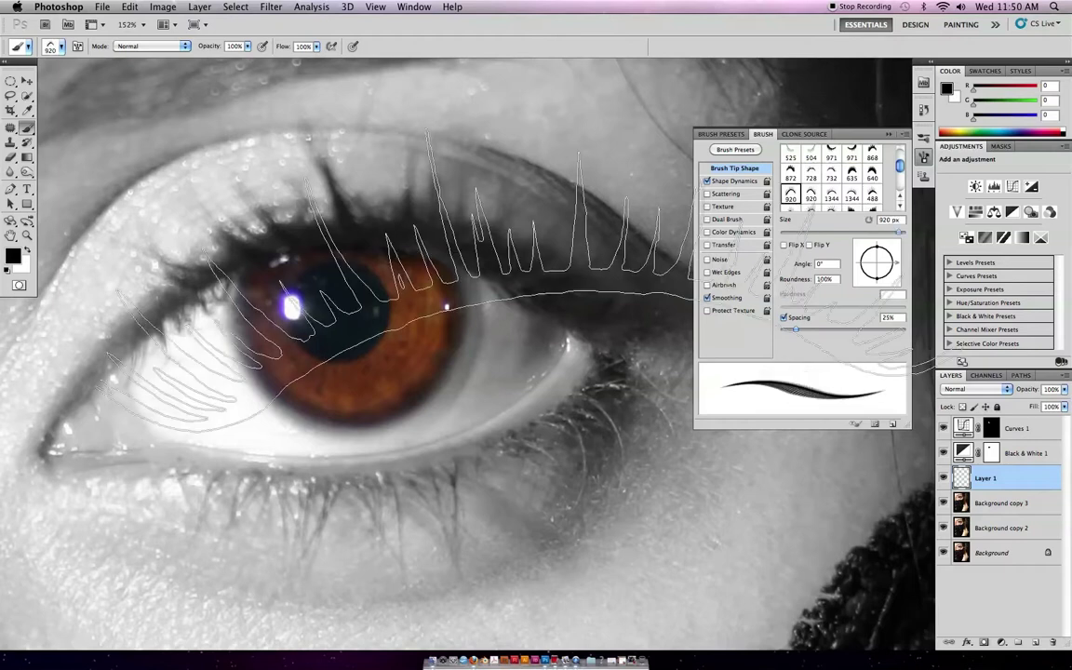
left_click(810, 177)
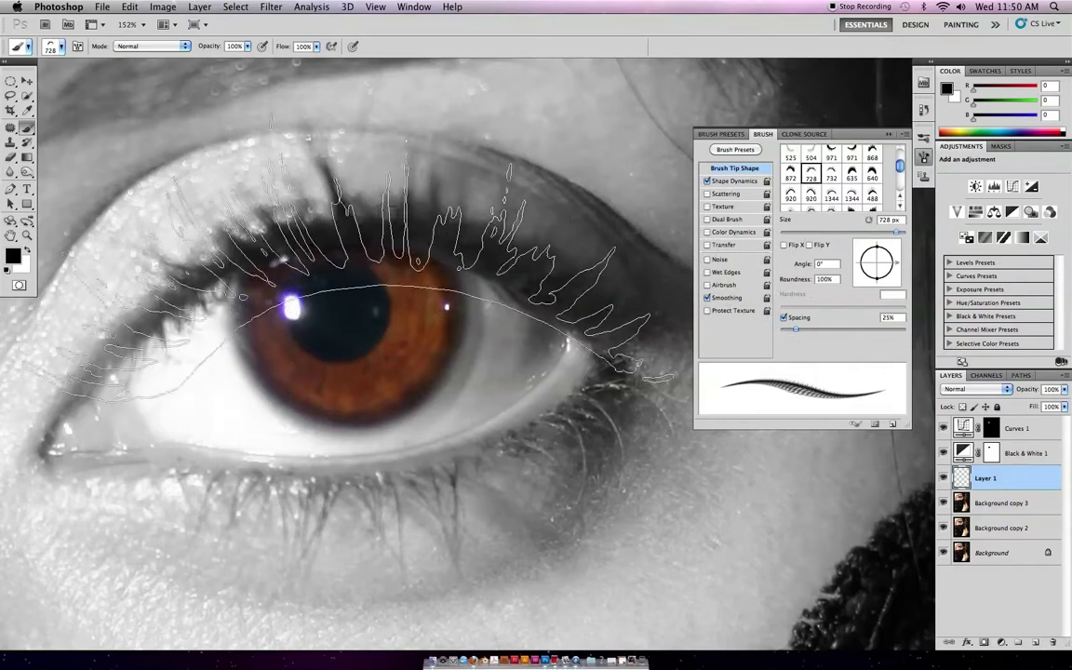
left_click(396, 260)
left_click(831, 177)
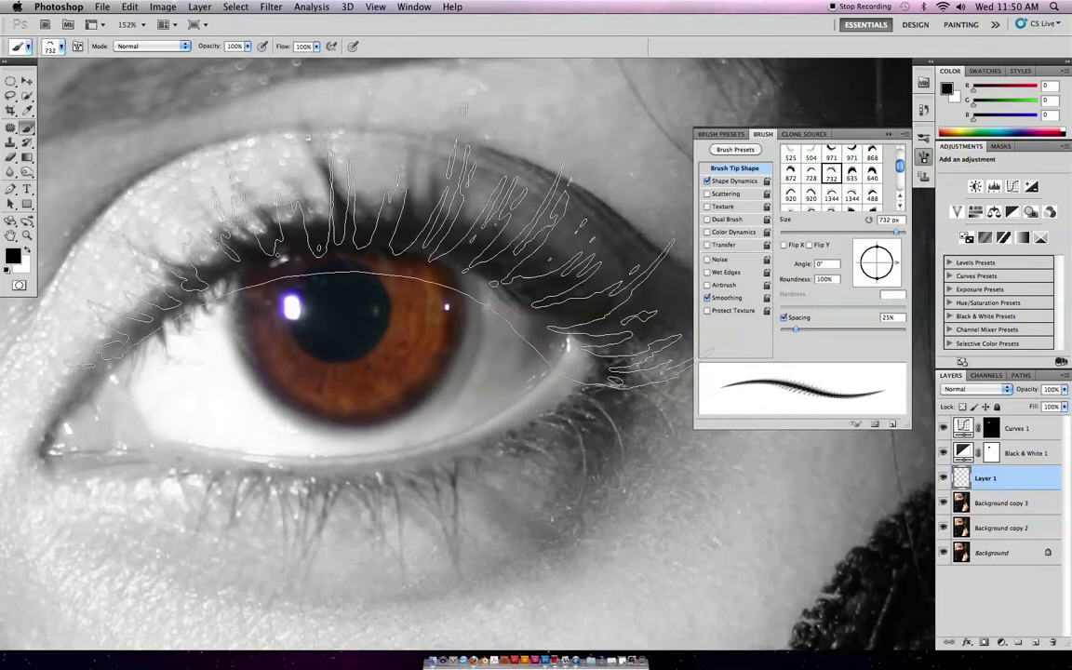
mouse_move(399, 270)
left_mouse_down()
mouse_move(441, 267)
mouse_move(422, 272)
left_mouse_up()
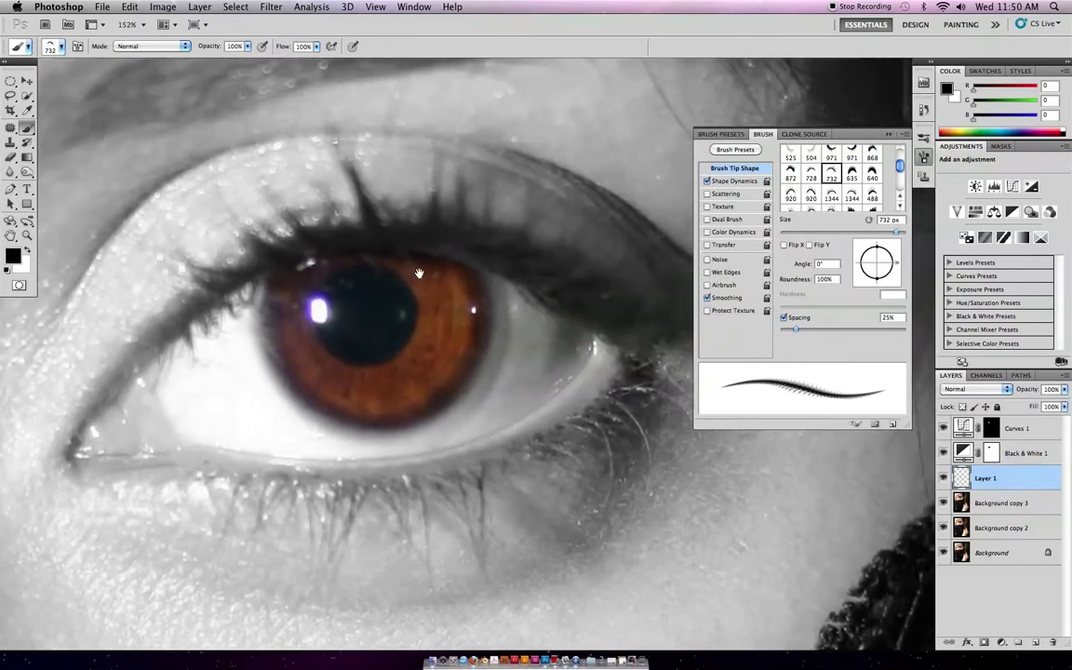
left_click(447, 241)
type("8")
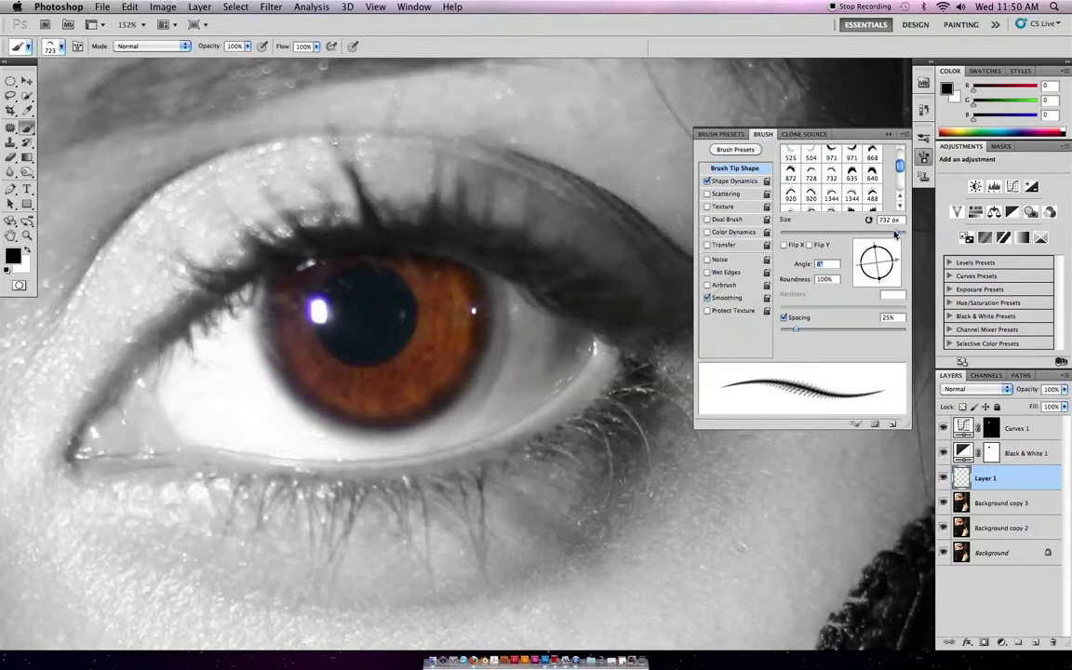
left_click_drag(898, 234, 901, 234)
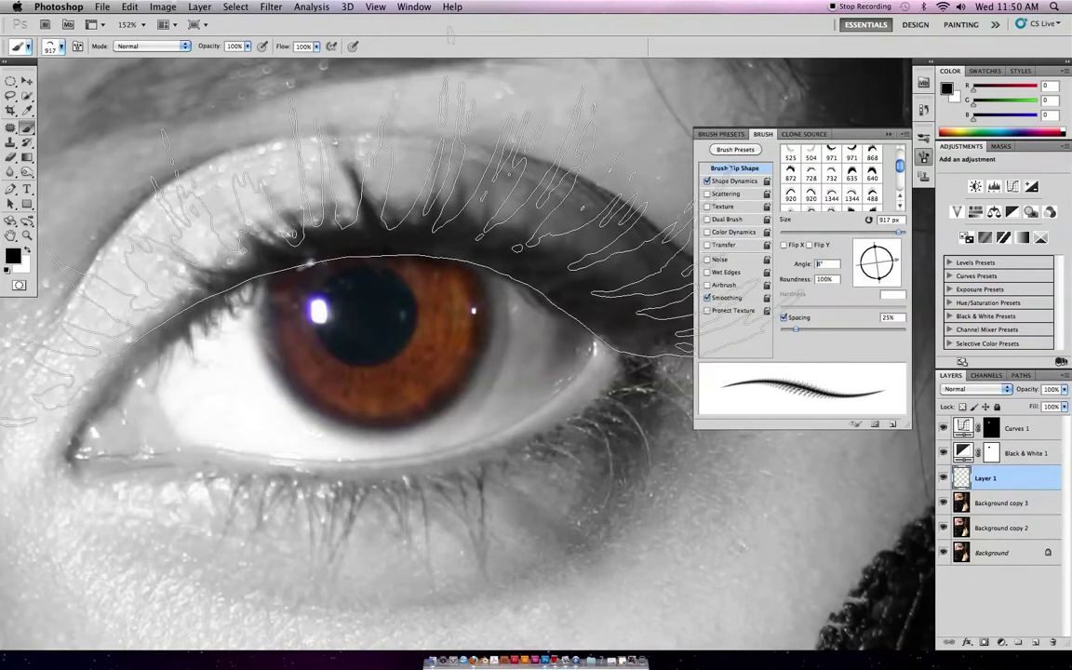
key("bracketleft")
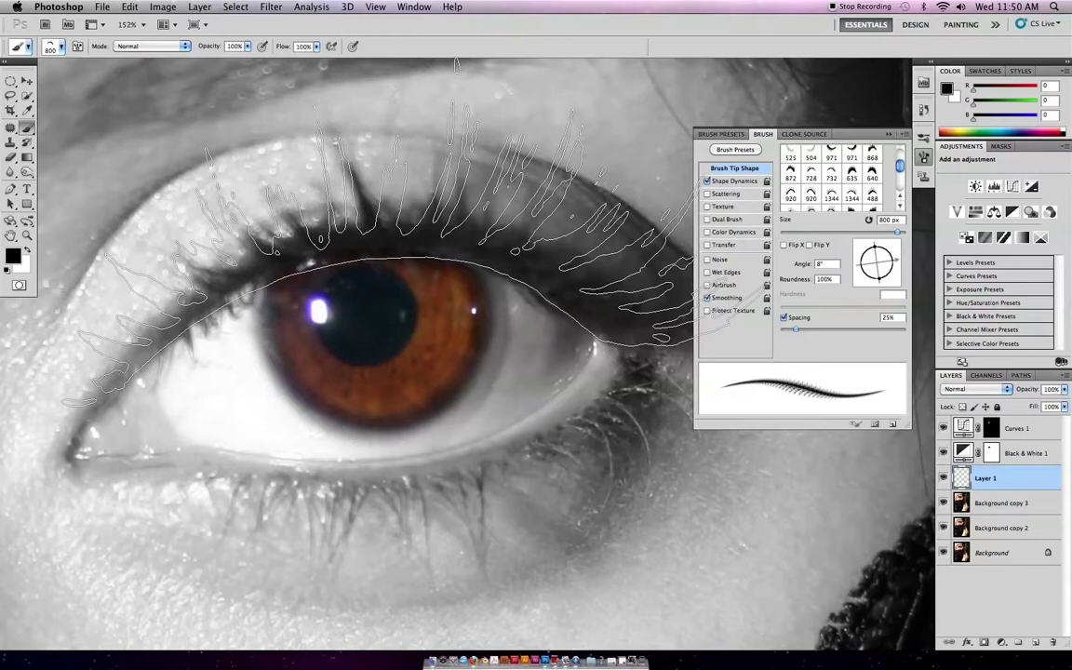
Stamp the false eyelashes once along the upper lid and hide the brush settings.
left_click(382, 226)
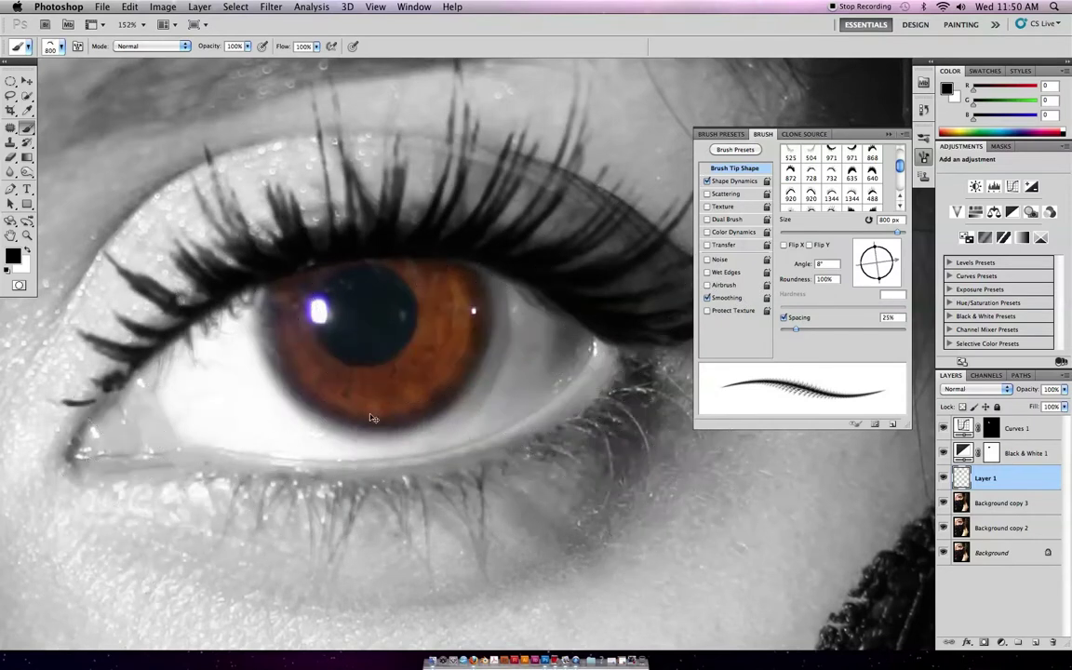
left_click_drag(370, 418, 336, 467)
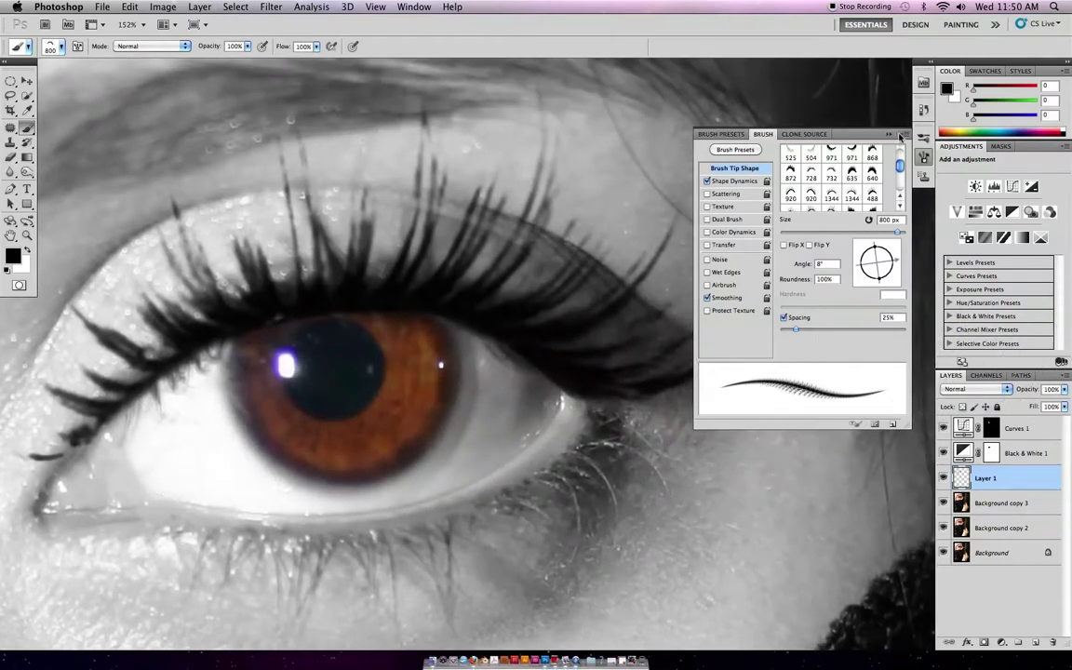
scroll(800, 126, "down", 3)
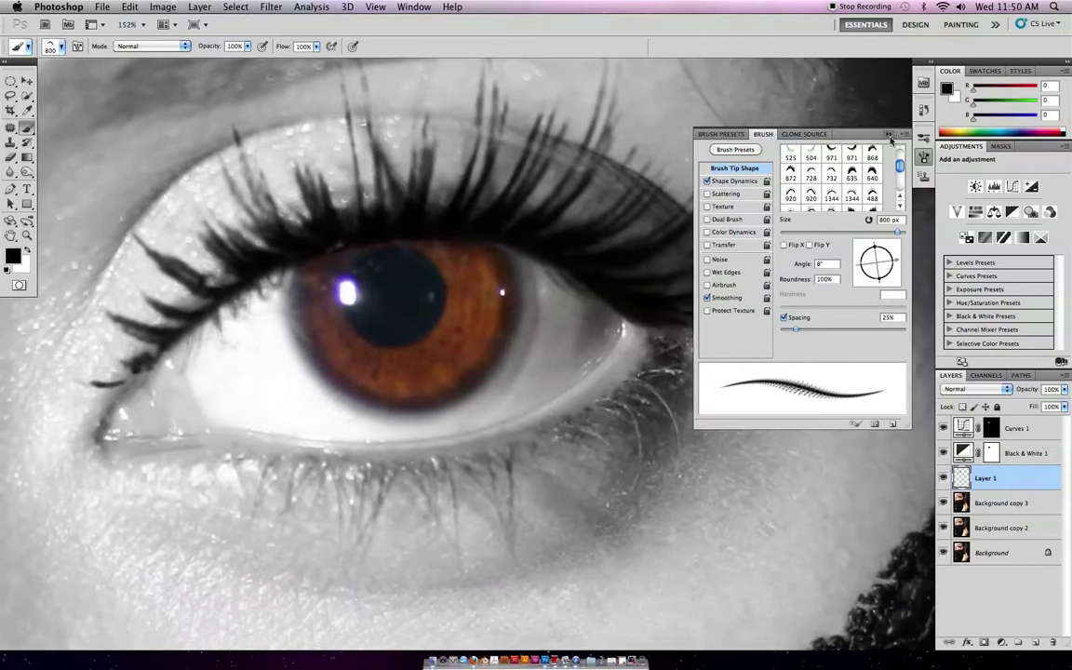
key("F5")
scroll(677, 389, "up", 3)
scroll(678, 389, "left", 3)
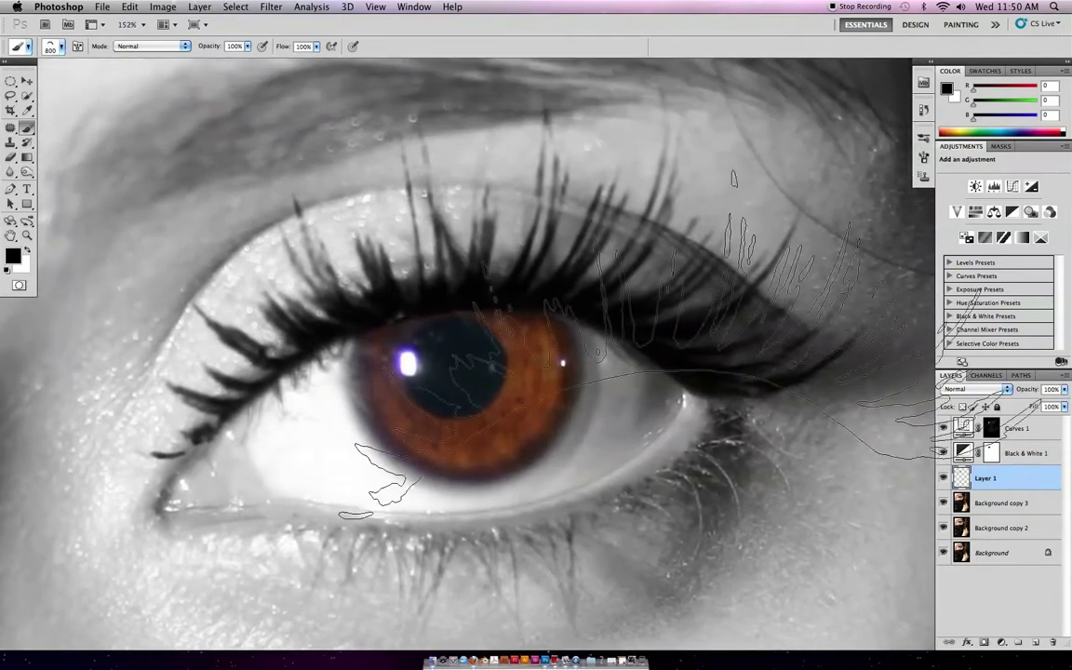
Warp the lashes upward, adjusting their left and outer ends to fit the lid, then commit.
key("super+t")
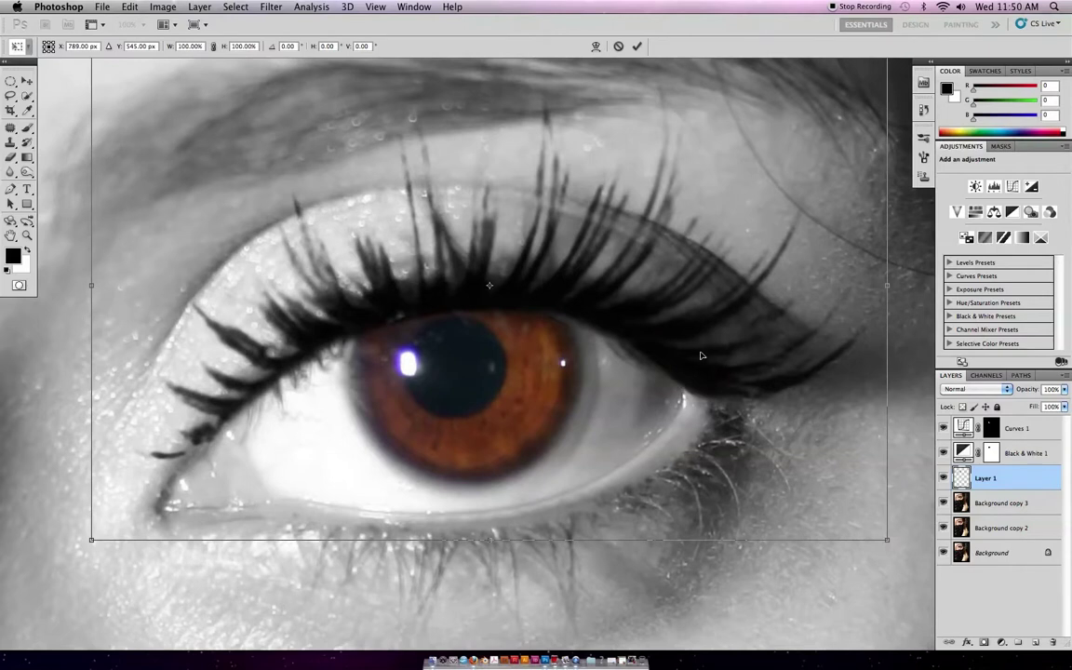
right_click(700, 354)
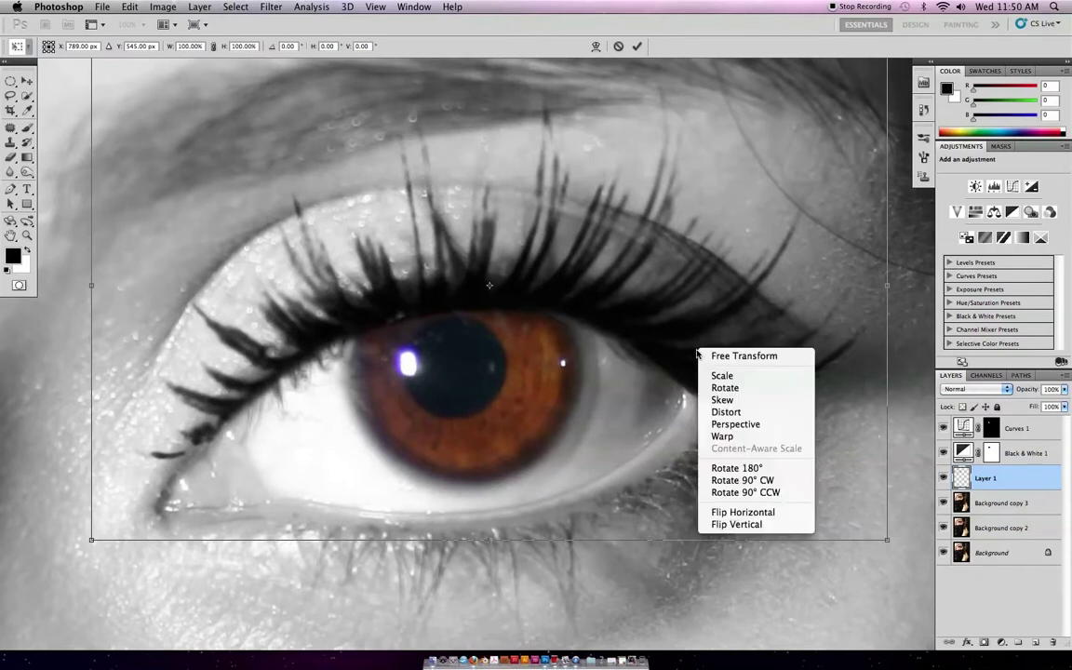
left_click(718, 438)
left_click_drag(448, 308, 400, 325)
left_click_drag(184, 463, 191, 467)
left_click_drag(546, 325, 539, 325)
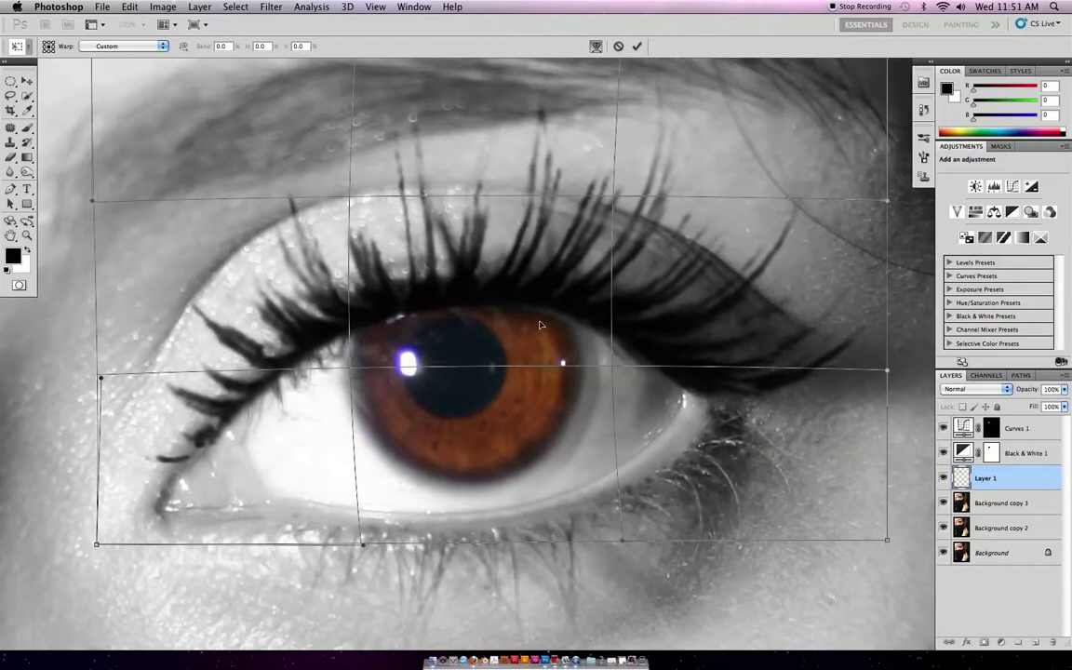
left_click_drag(186, 461, 196, 457)
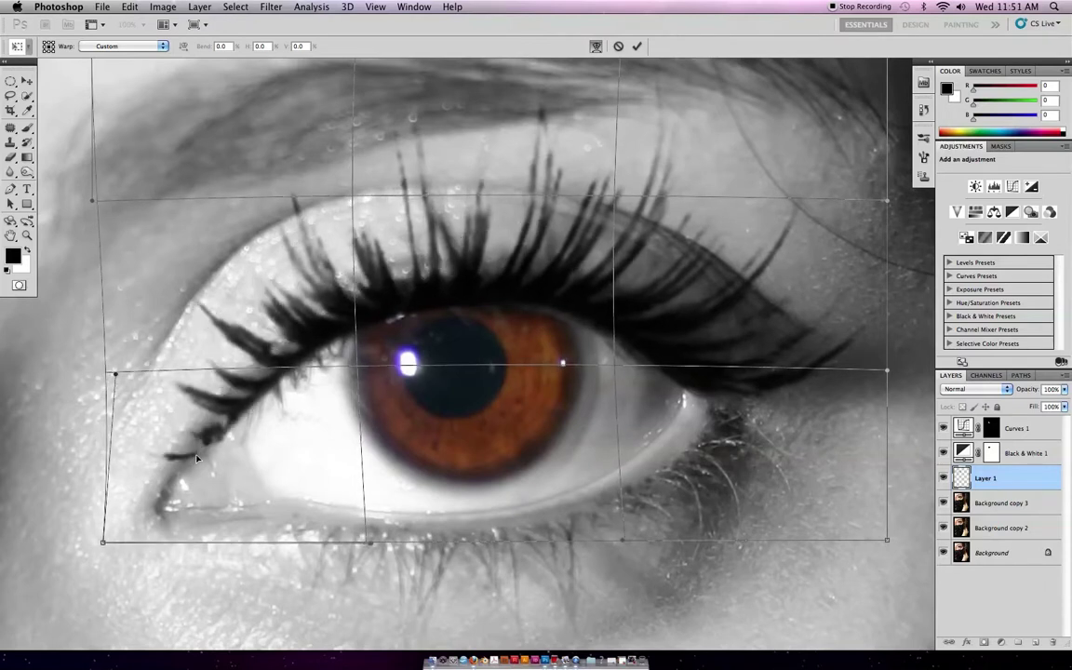
left_click_drag(712, 388, 702, 384)
left_click_drag(569, 310, 567, 309)
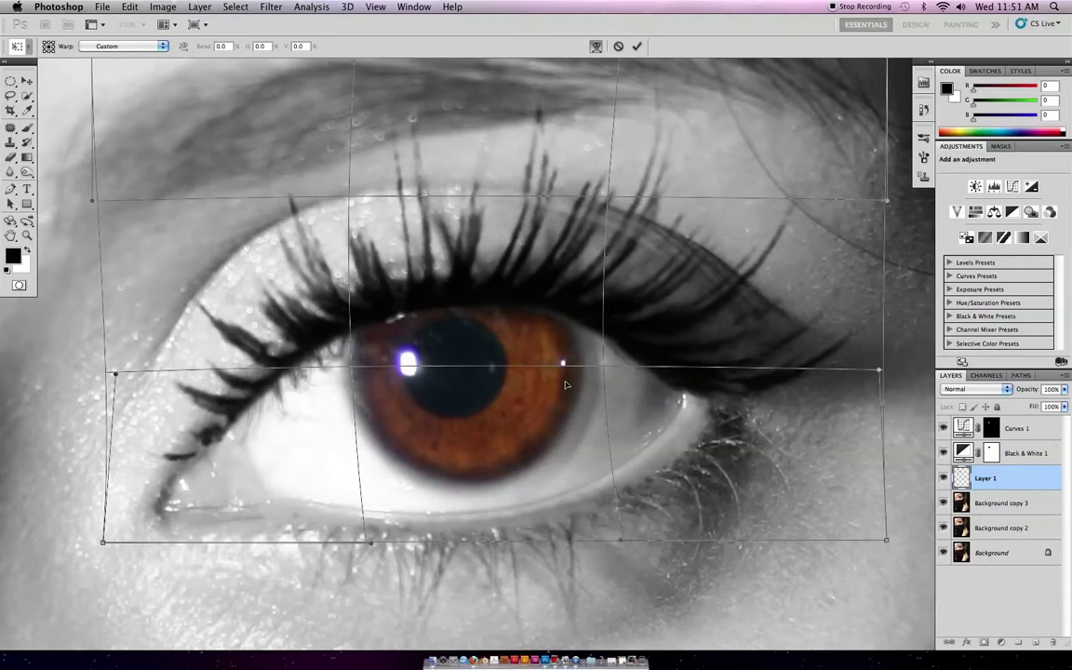
key("Return")
View the image at 100% and lower Layer 1's opacity to 60%.
key("b")
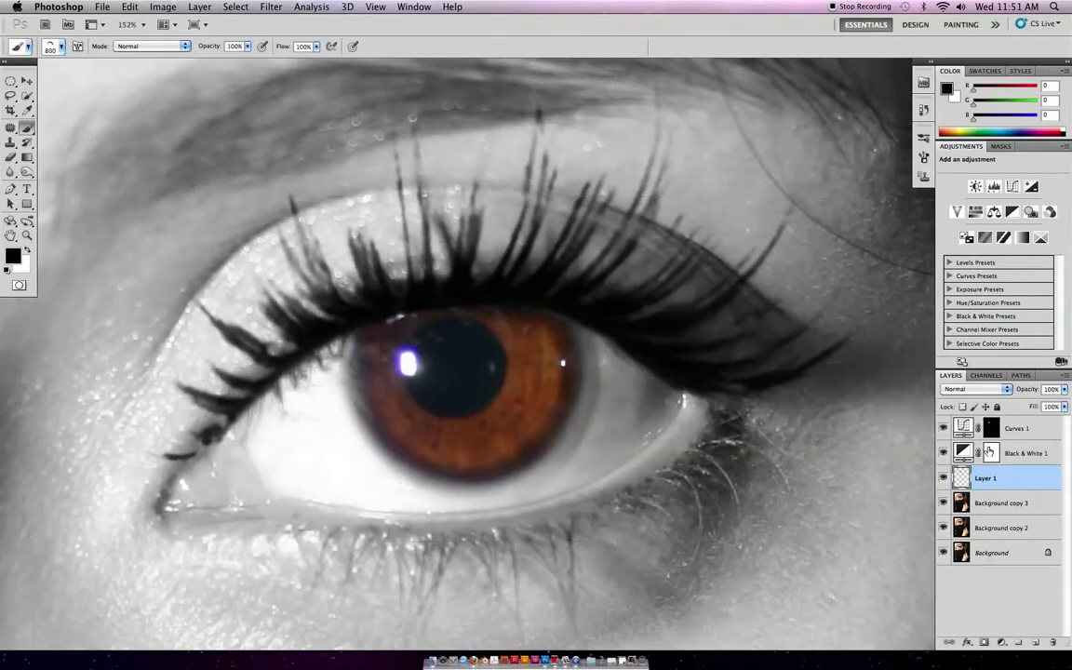
key("super+1")
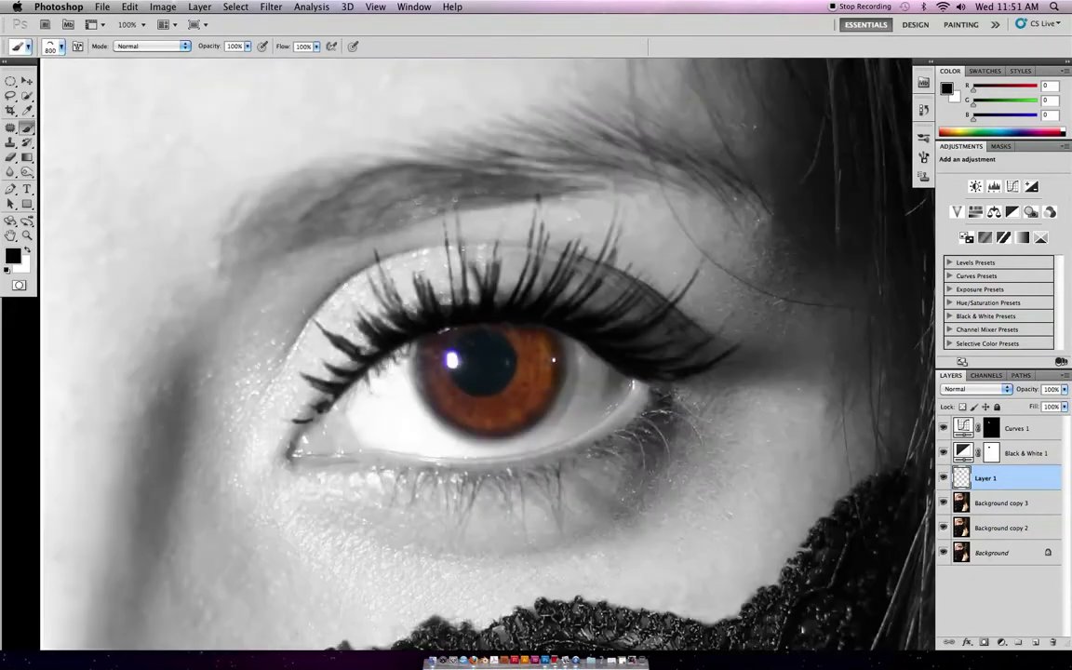
left_click_drag(1033, 393, 1006, 392)
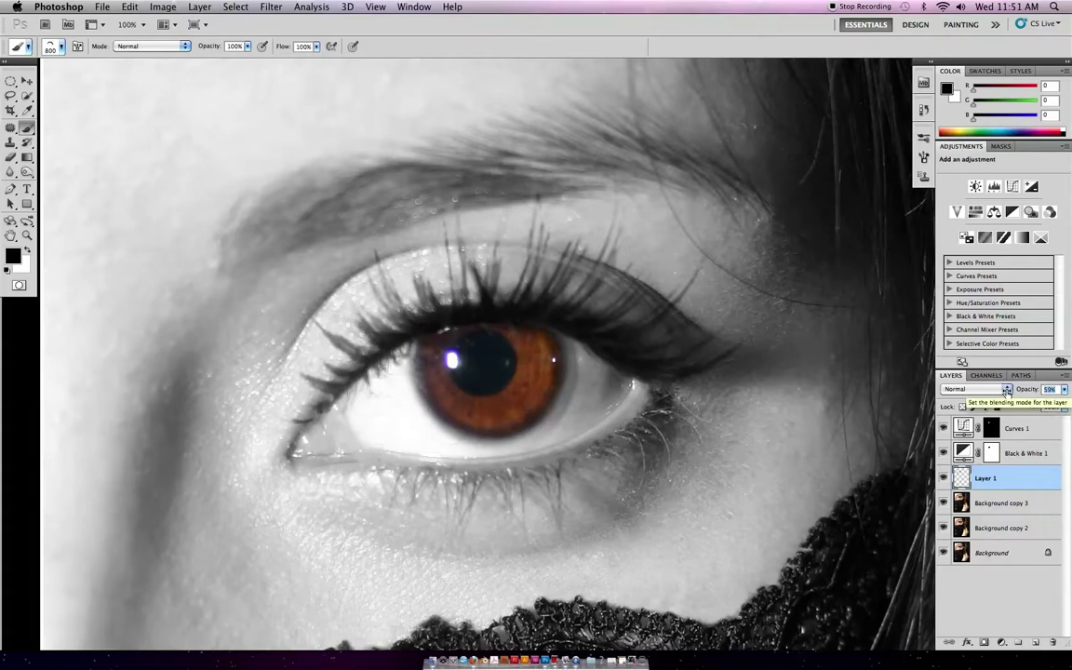
left_click_drag(1022, 392, 1023, 391)
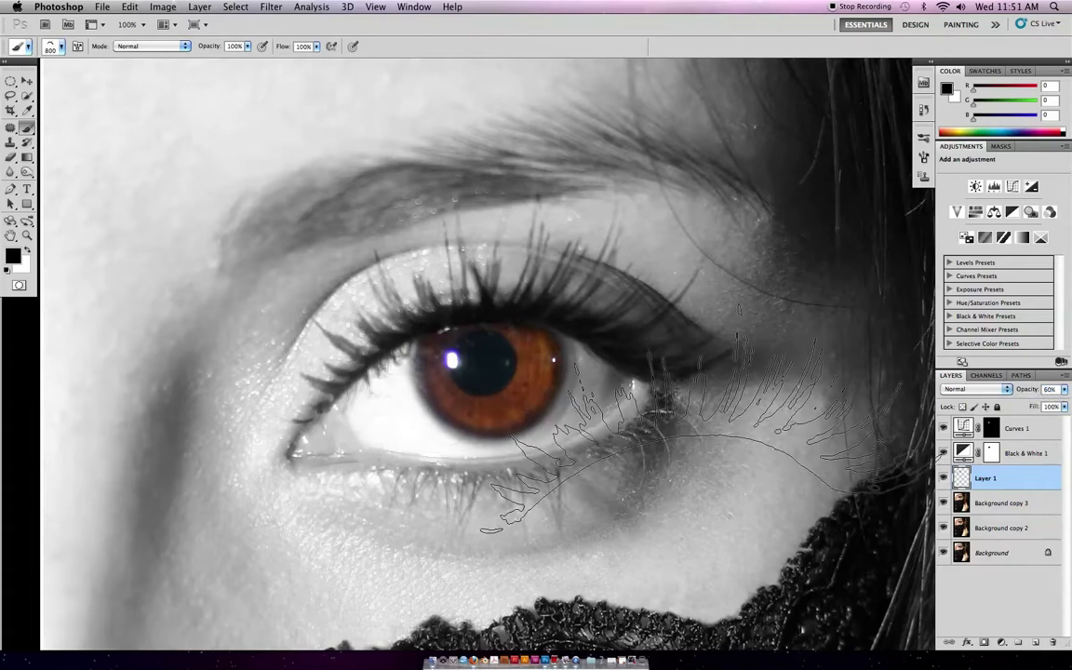
Add a new empty Layer 2 above the lash layer.
scroll(707, 442, "down", 1)
scroll(707, 441, "down", 3)
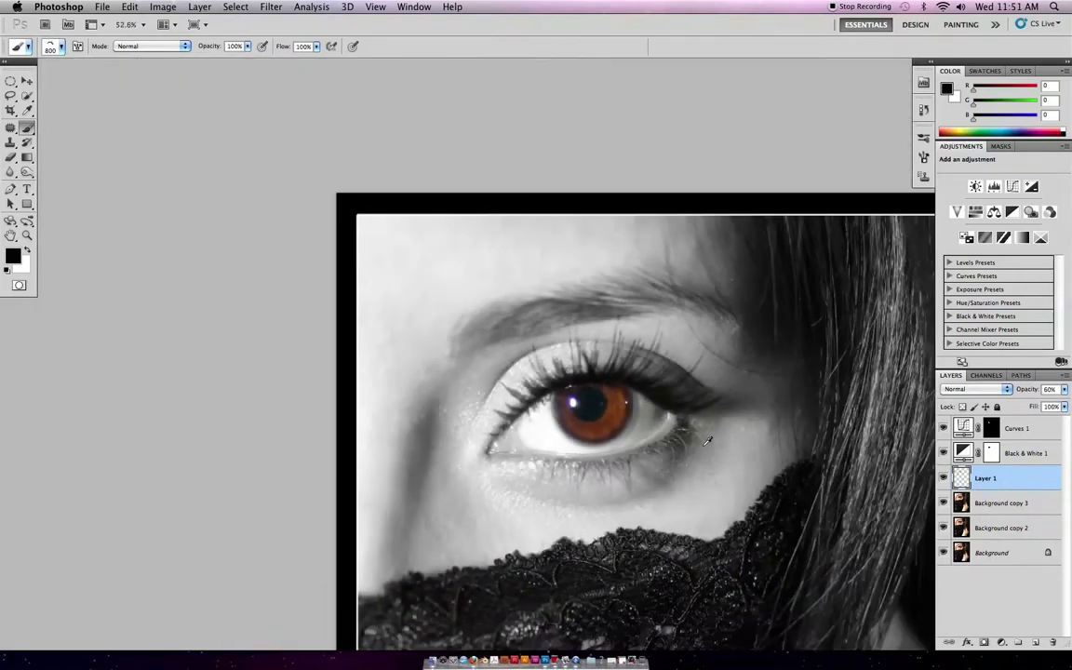
scroll(707, 441, "up", 4)
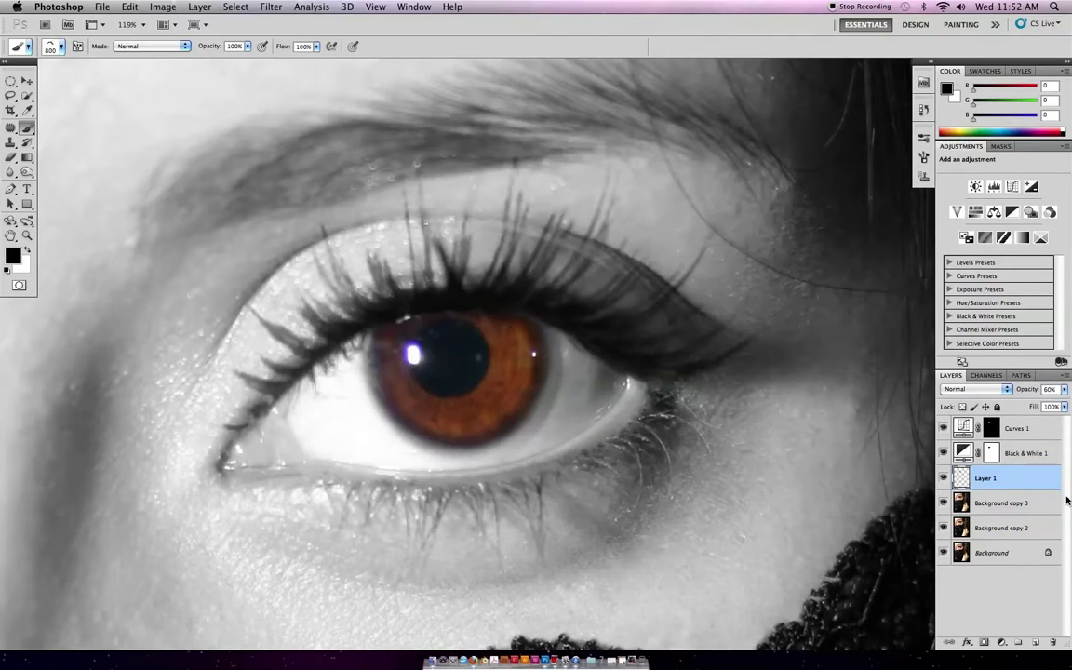
left_click(1035, 642)
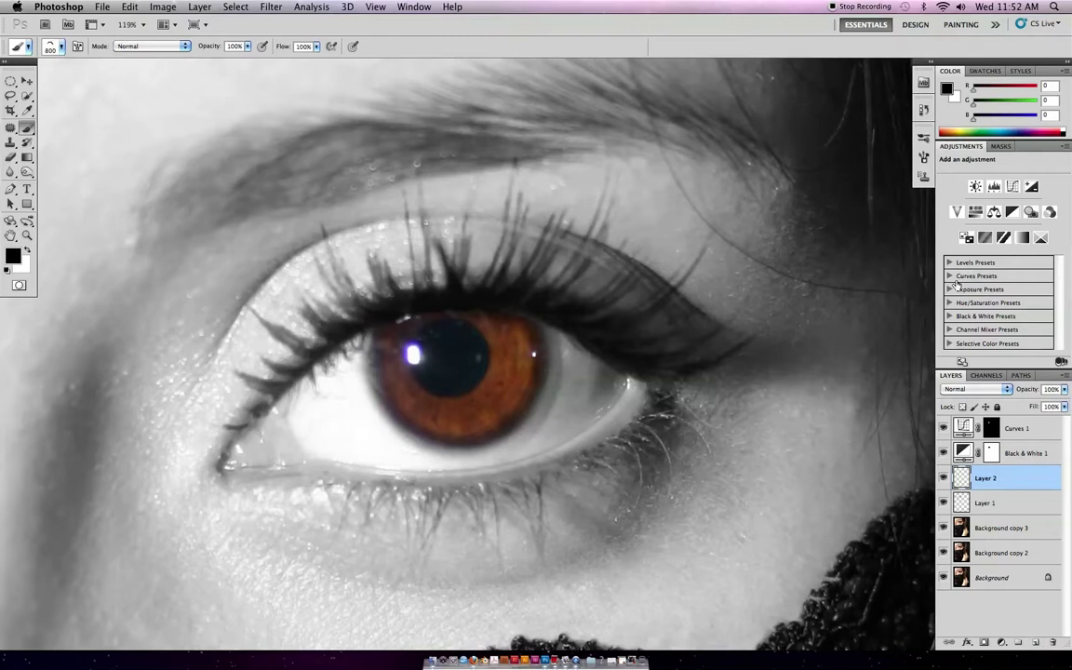
Stamp lower-lid false eyelashes using the 504 eyelash tip enlarged to 600 px.
key("F5")
left_click_drag(898, 166, 901, 160)
left_click(811, 187)
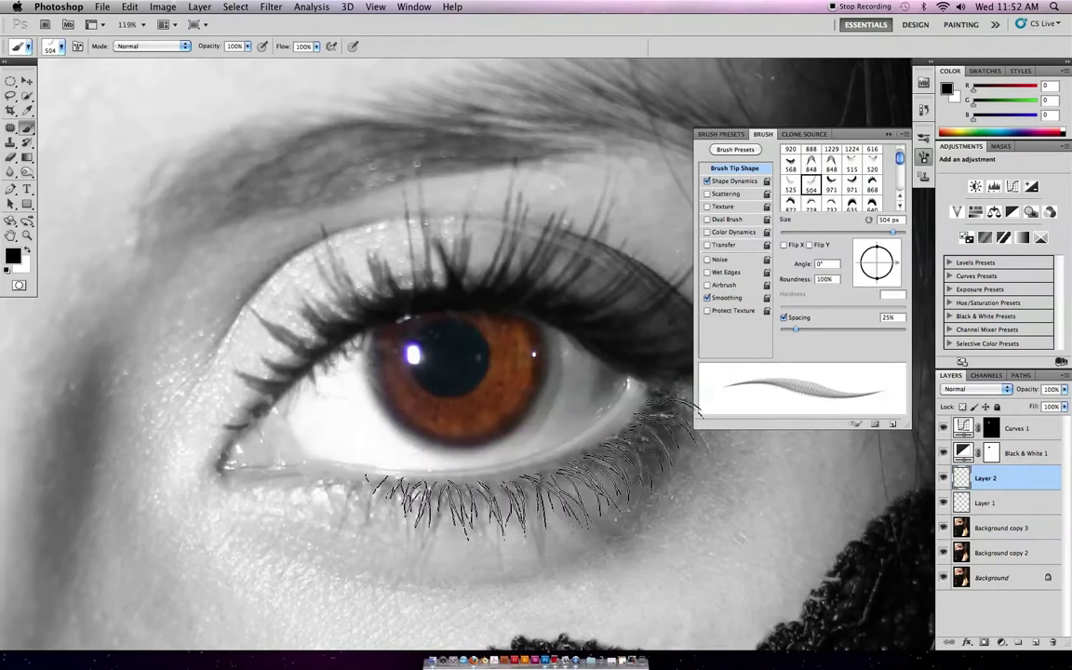
key("bracketright")
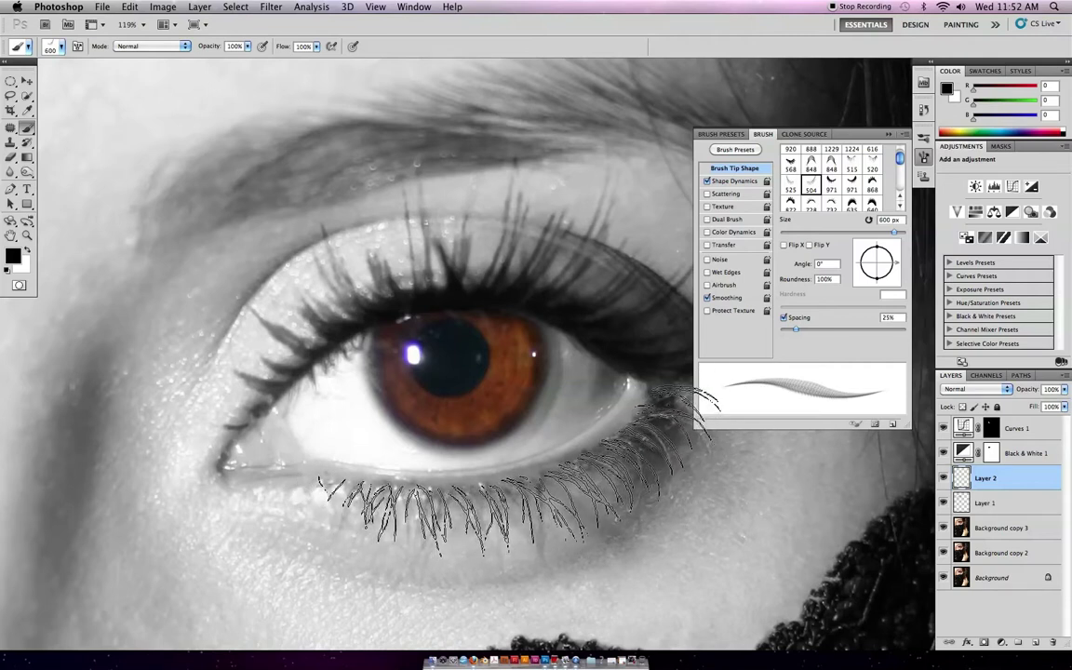
left_click(518, 470)
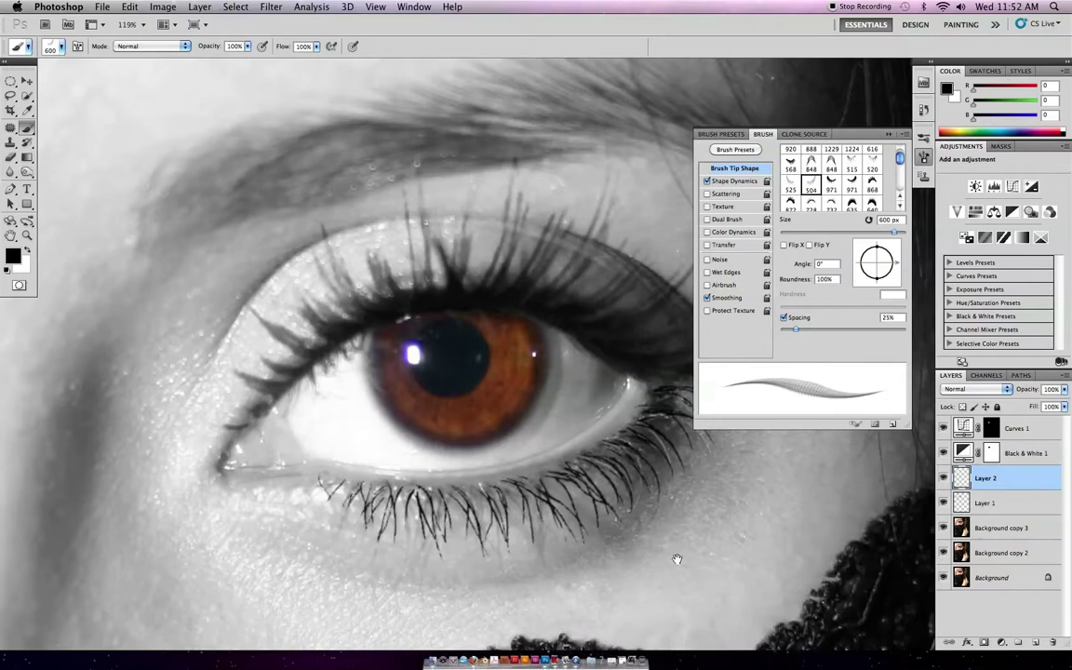
Fade Layer 2's lower lashes to 60% opacity and zoom out to show the veil.
left_click_drag(678, 559, 555, 548)
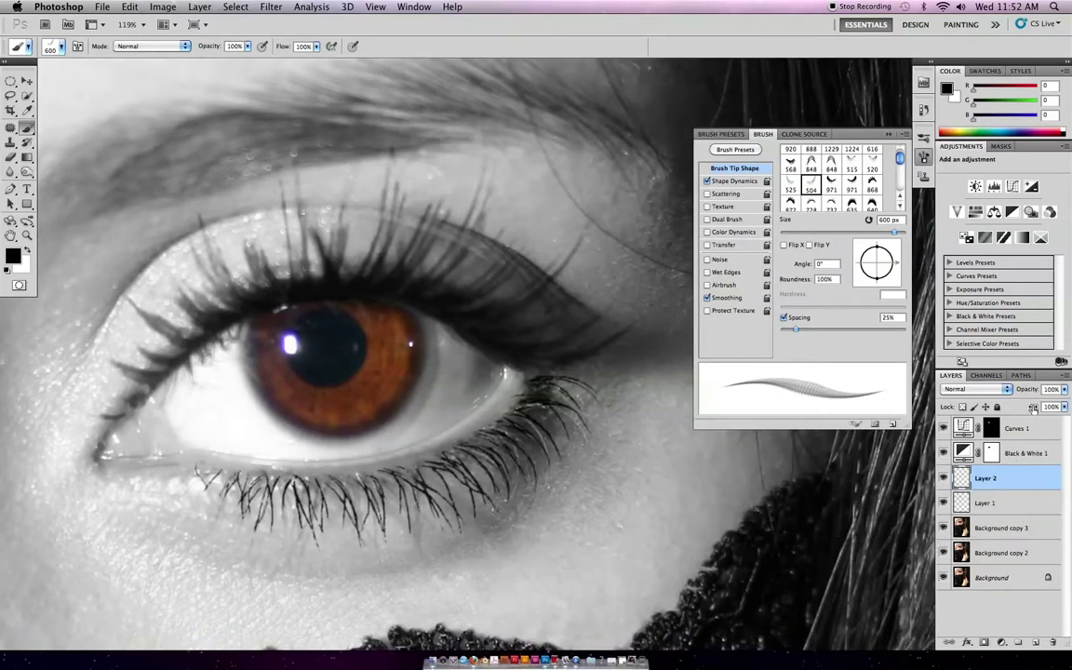
left_click_drag(1027, 389, 1007, 393)
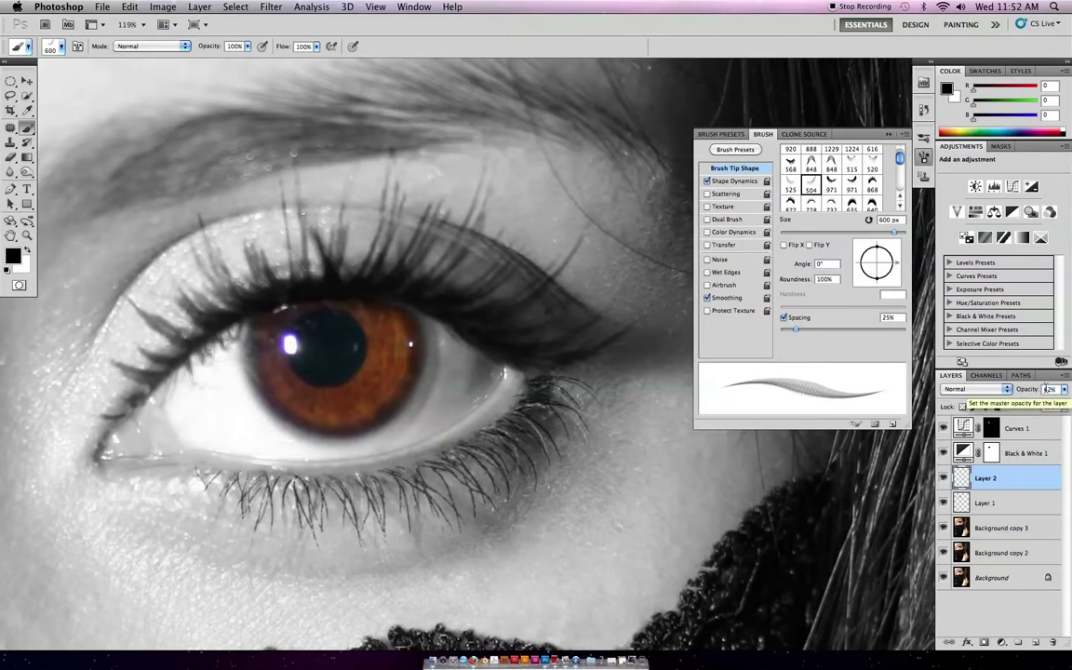
type("6")
type("60")
key("Return")
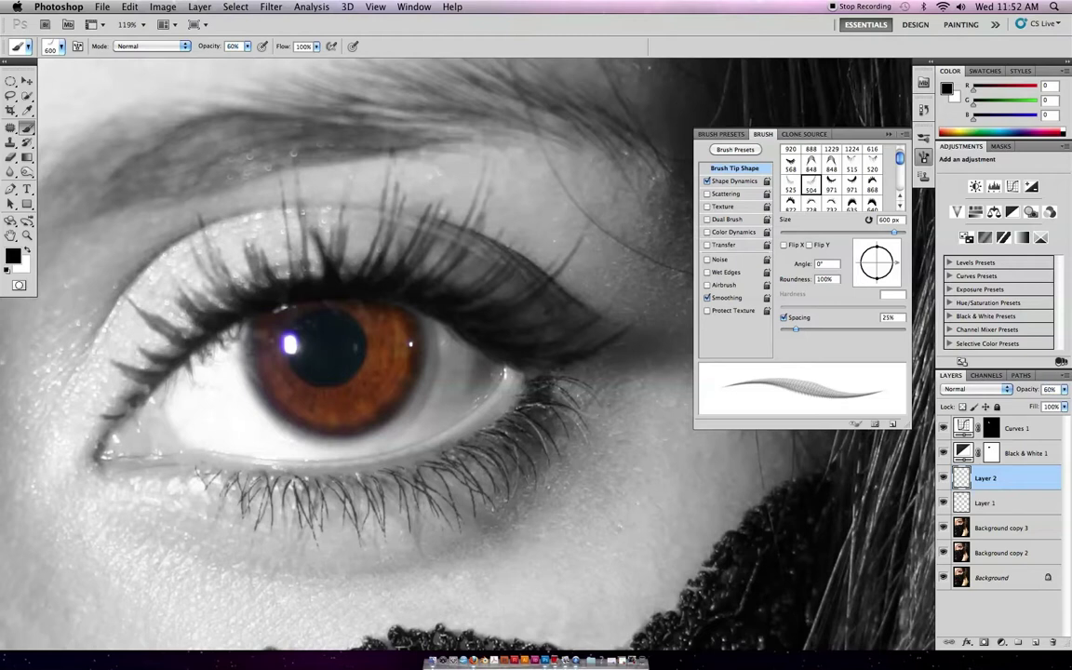
key("super+minus")
key("super+minus")
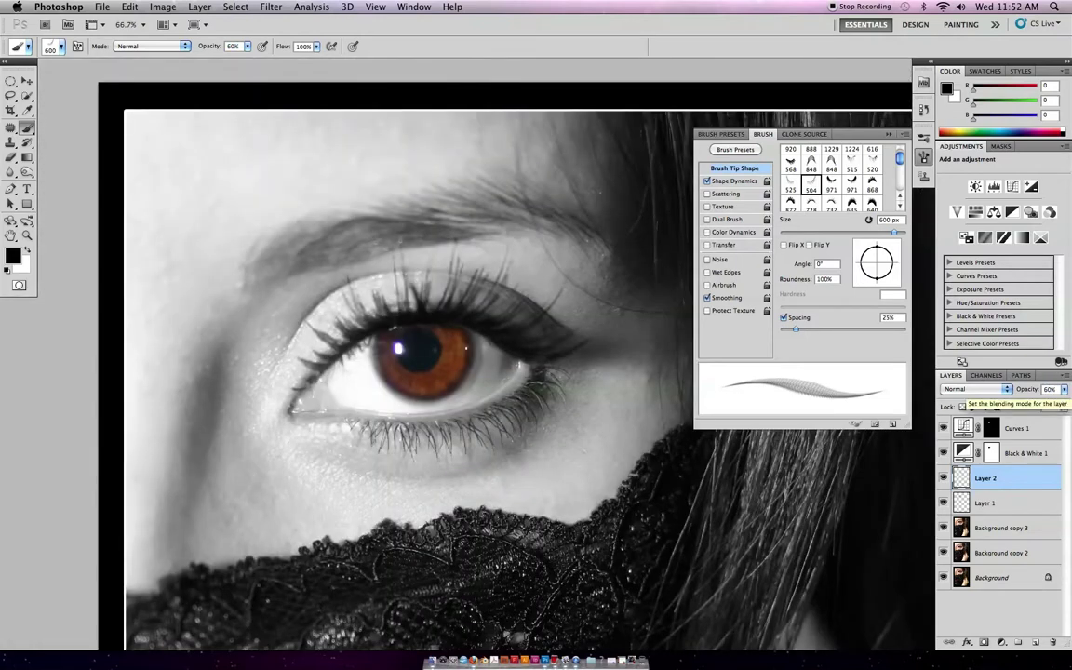
key("super+minus")
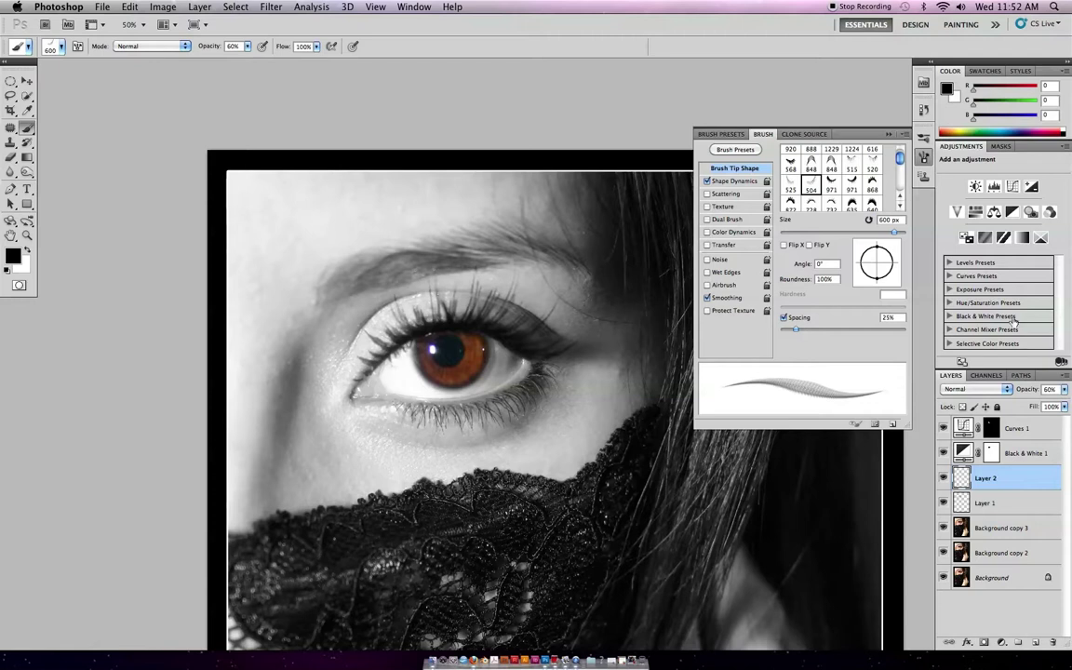
Close the Brush panel and fit the whole portrait in the window.
left_click(923, 154)
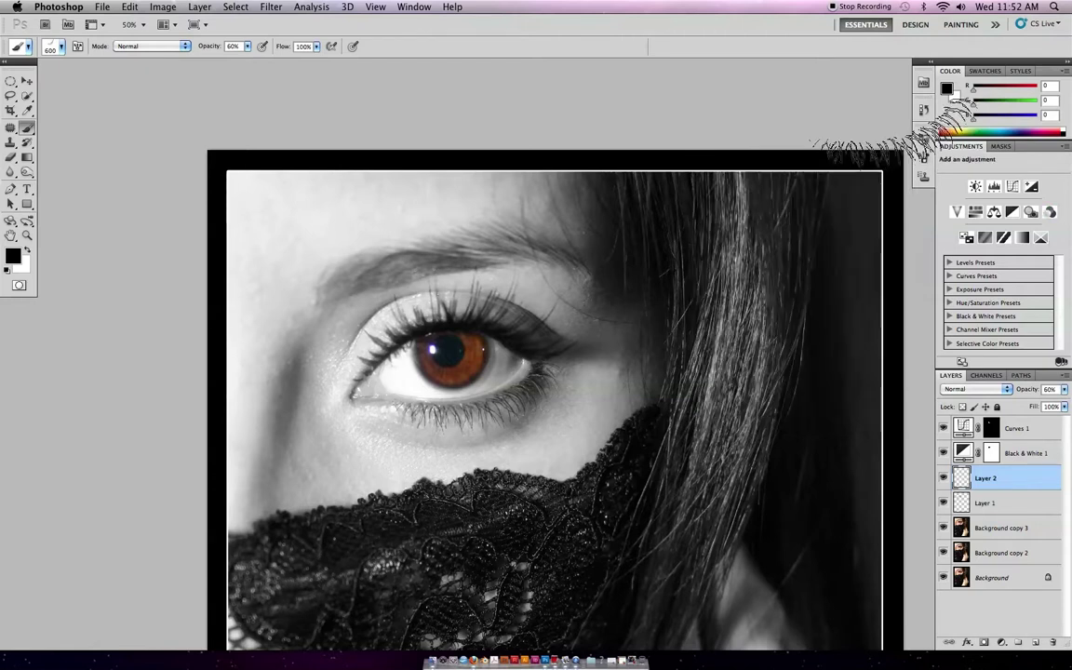
key("super+0")
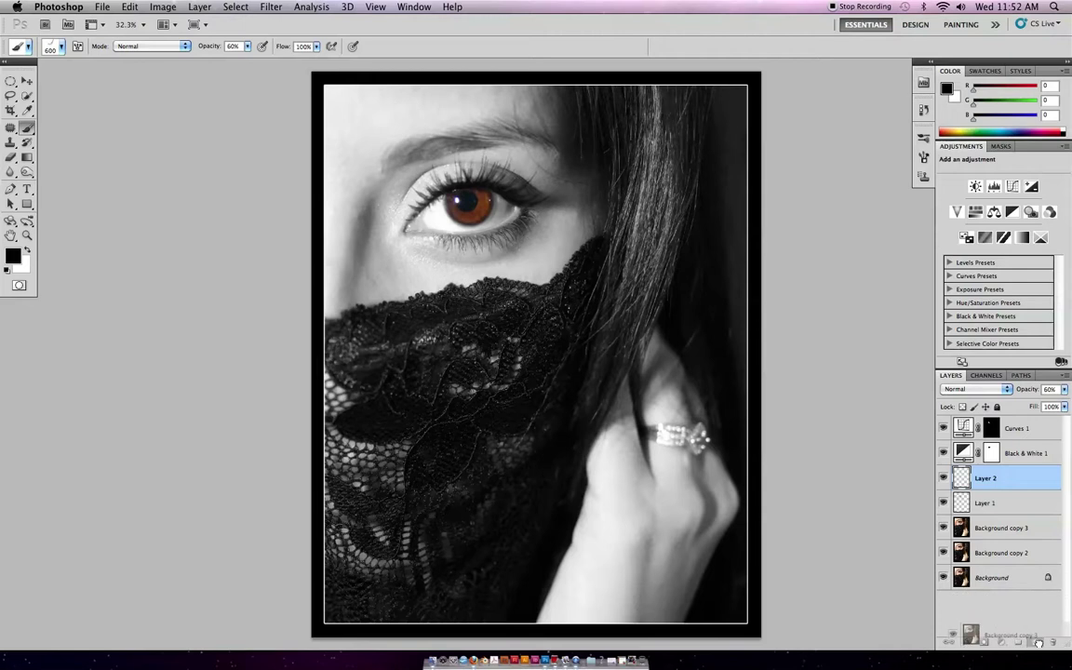
Duplicate Background copy 3 as Background copy 4 and apply High Pass at 10.0 px radius.
left_click_drag(1028, 532, 1038, 643)
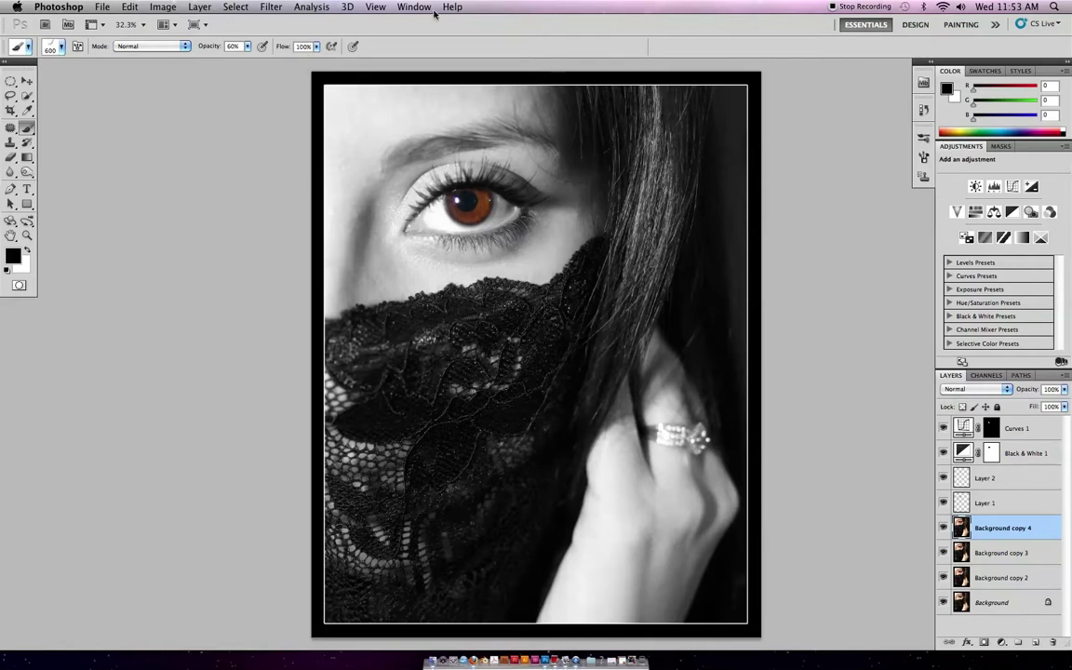
left_click(272, 7)
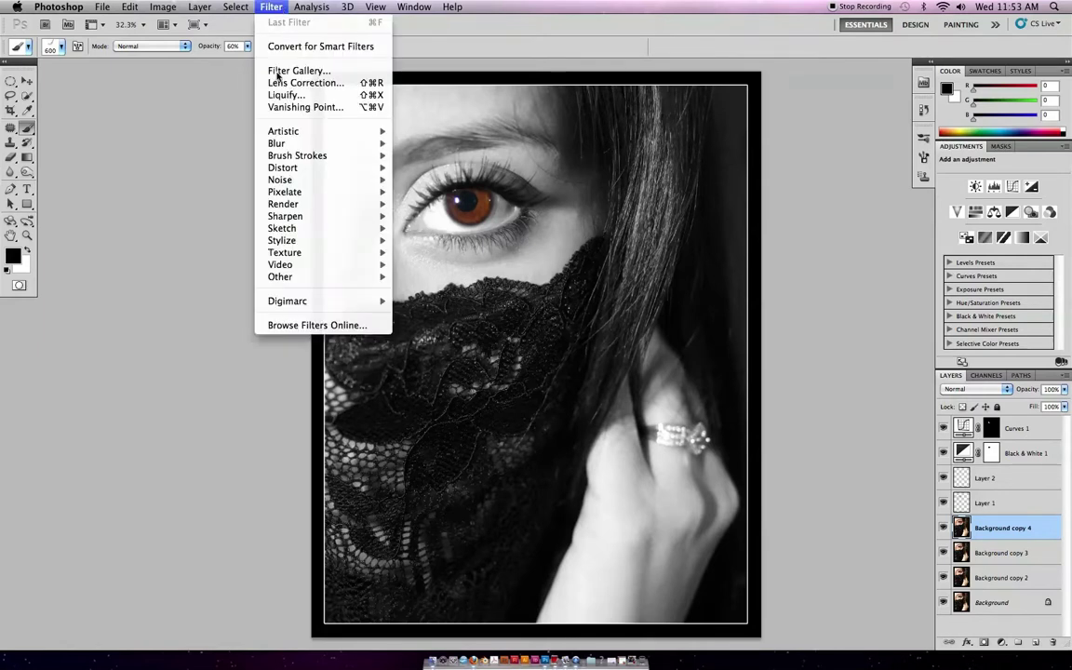
mouse_move(320, 282)
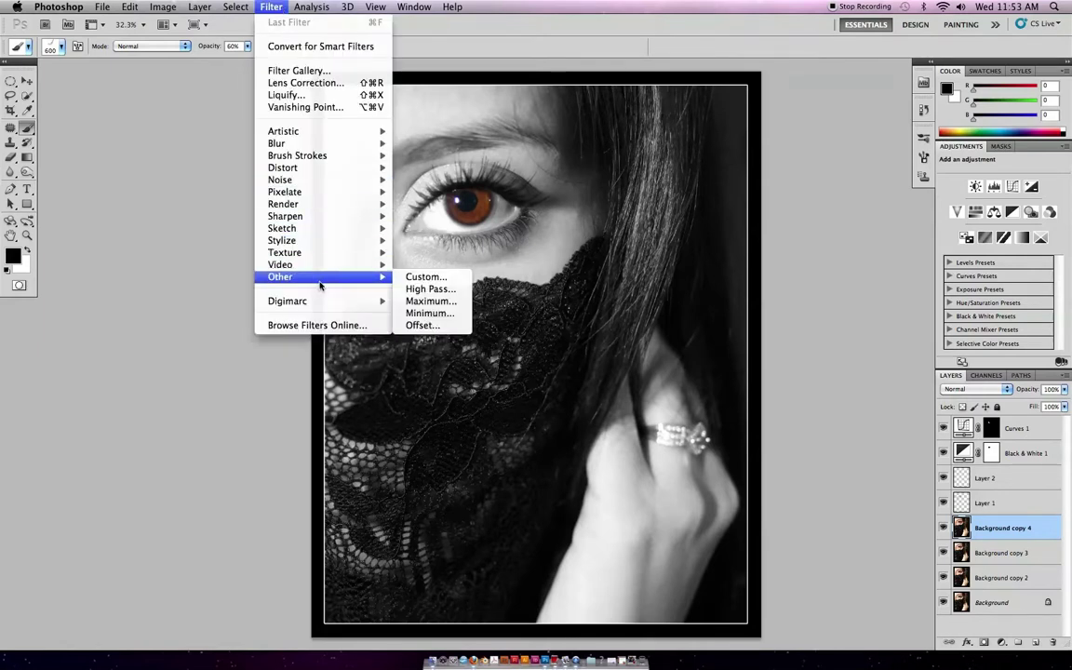
left_click(417, 291)
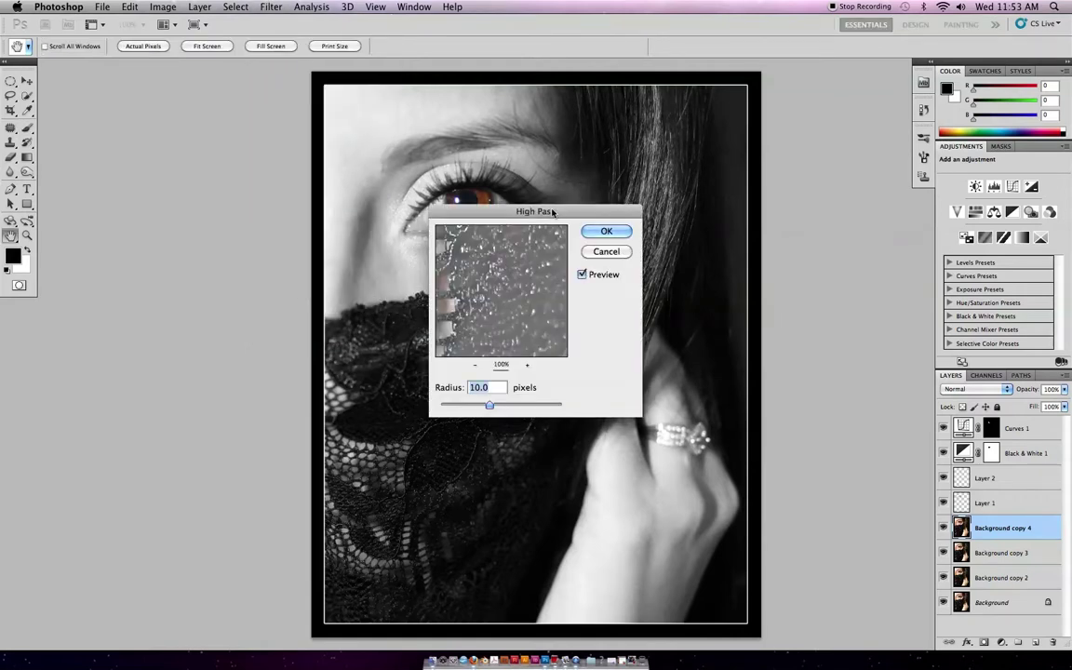
left_click_drag(556, 208, 889, 163)
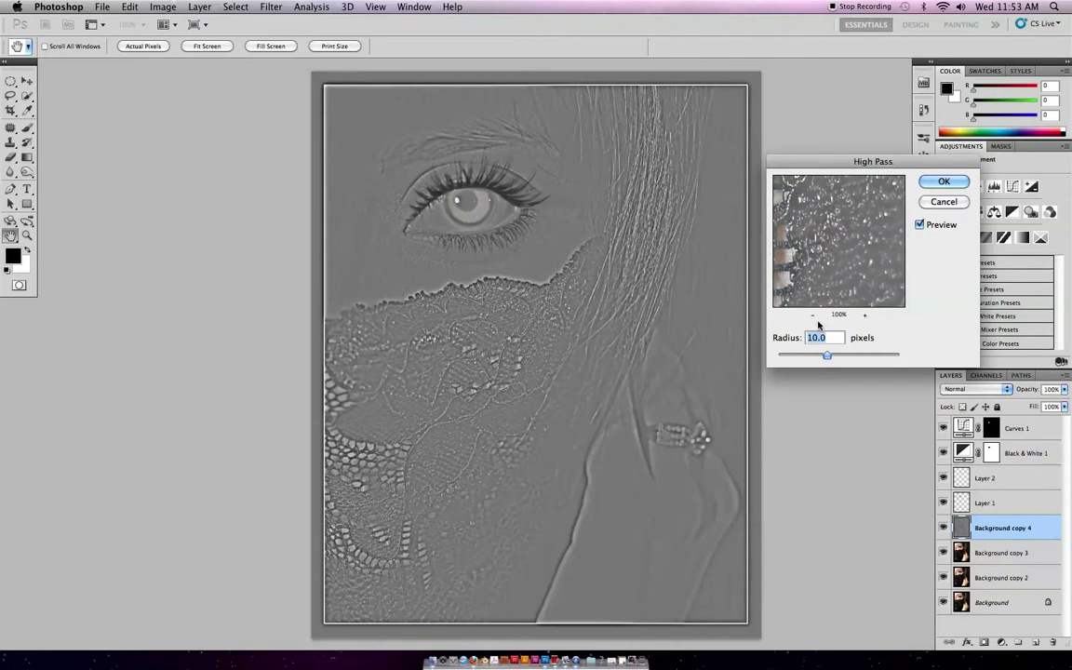
left_click(930, 182)
key("b")
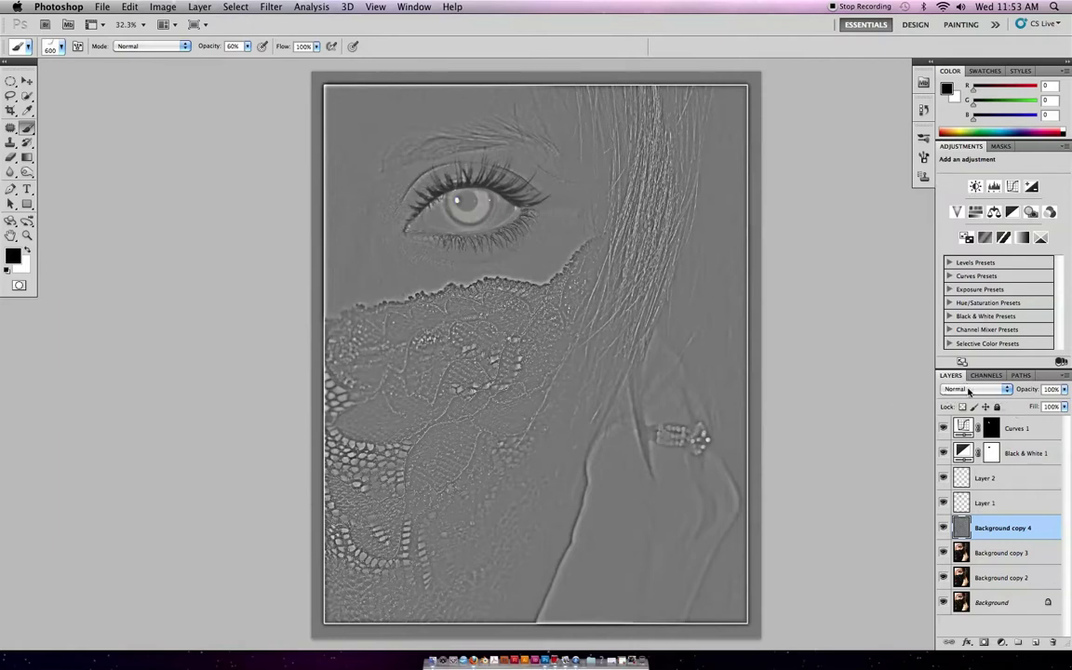
Set Background copy 4 to Overlay blending and toggle its visibility twice to compare.
key("v")
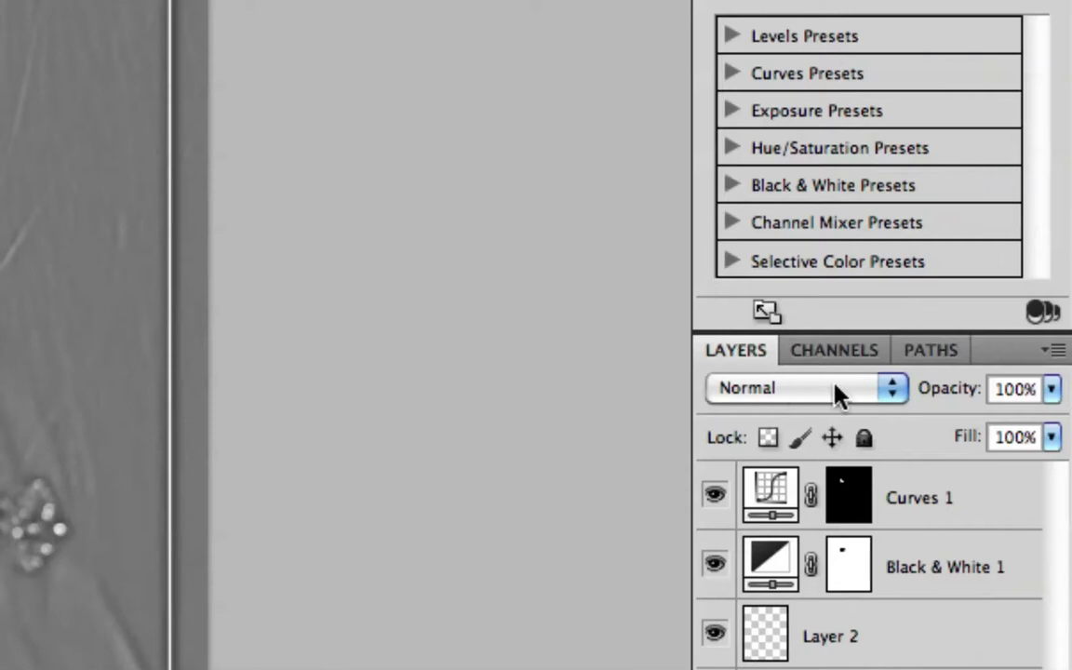
left_click(951, 390)
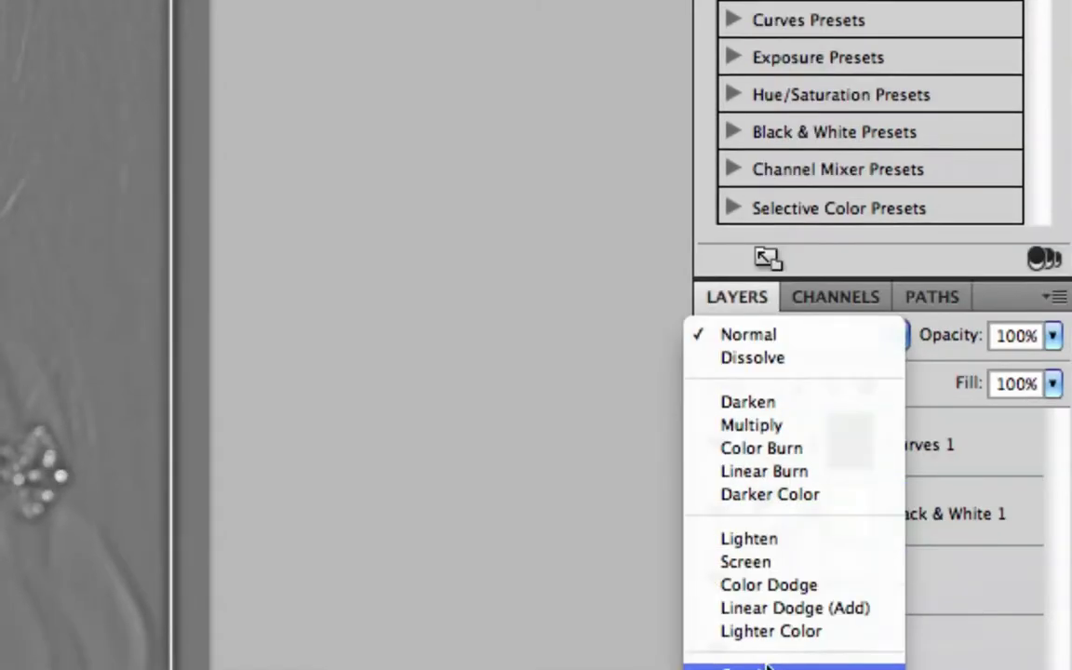
left_click(704, 610)
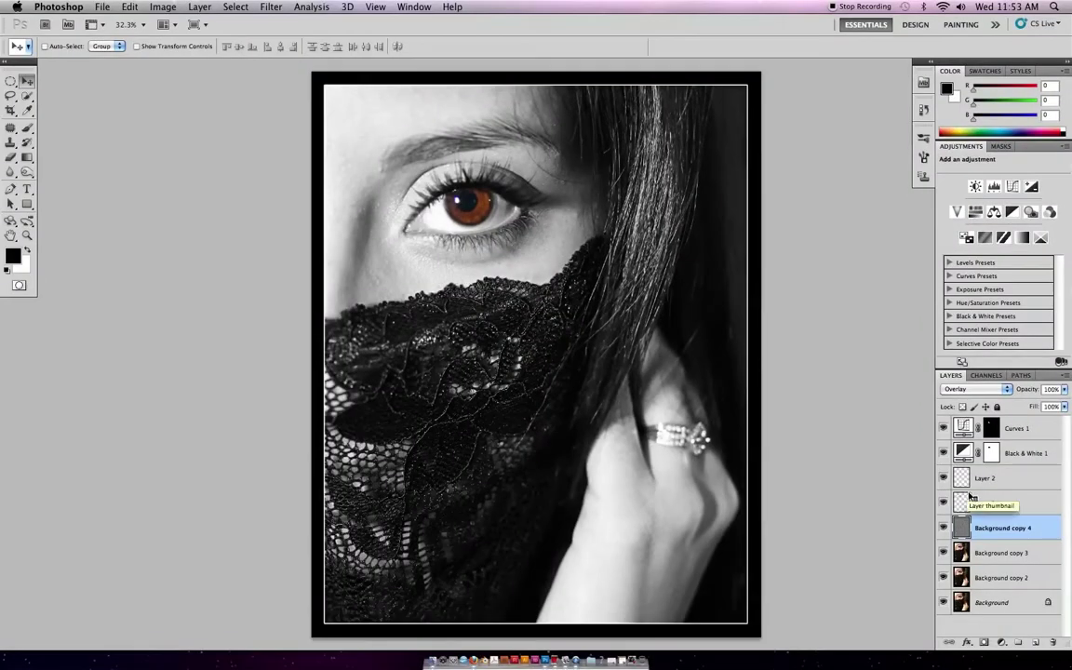
left_click(942, 529)
left_click(942, 528)
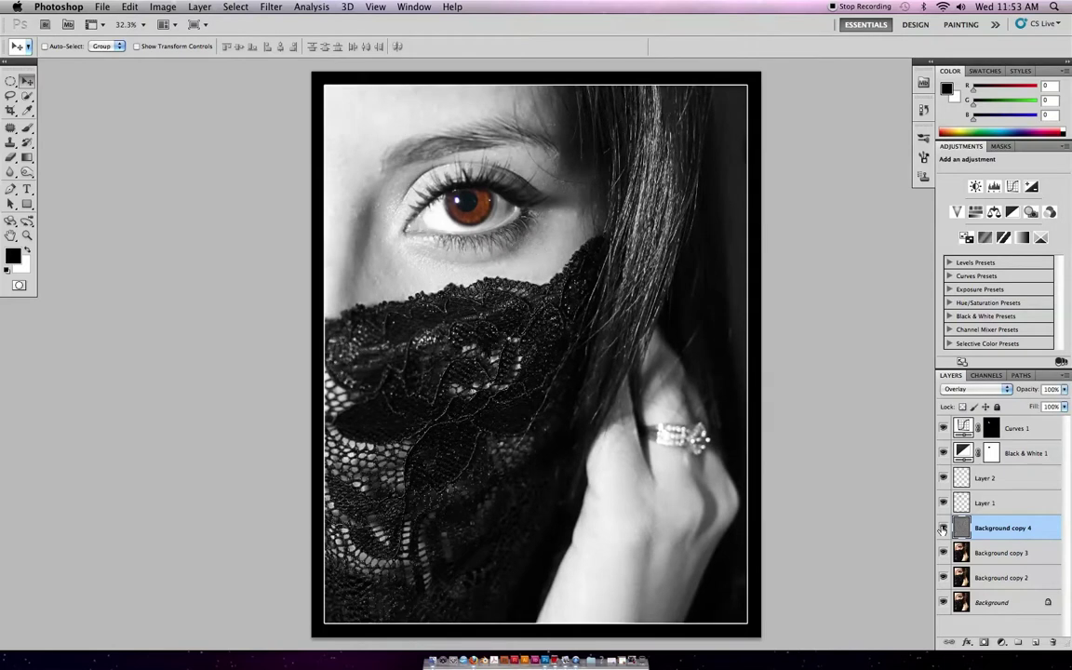
left_click(942, 528)
left_click(942, 529)
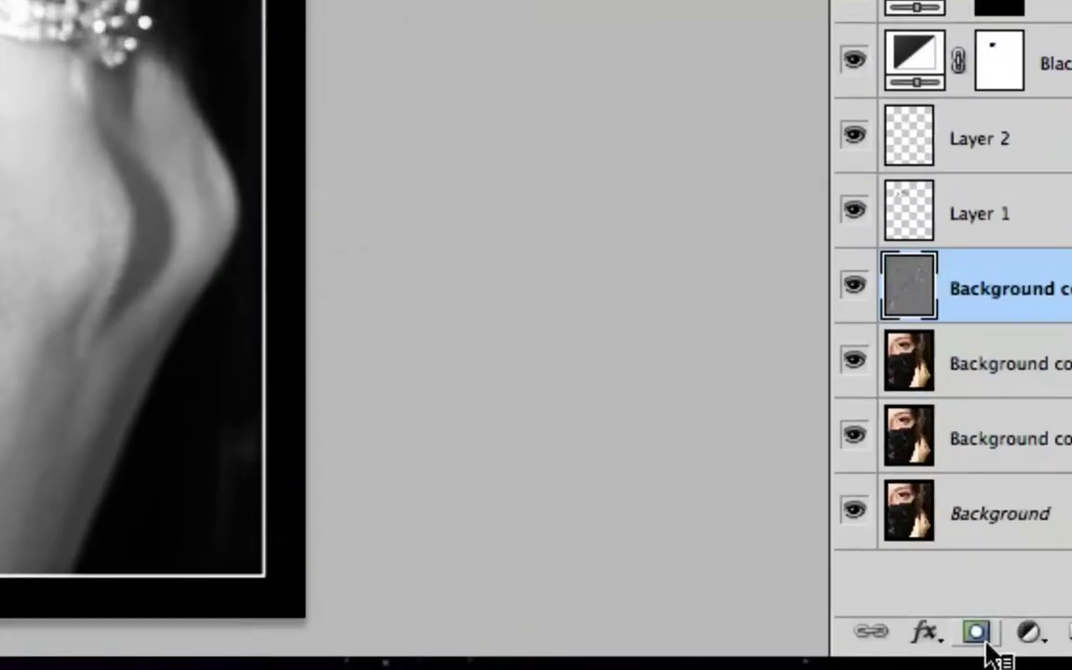
Add a layer mask to Background copy 4 and invert it to solid black.
left_click(983, 642)
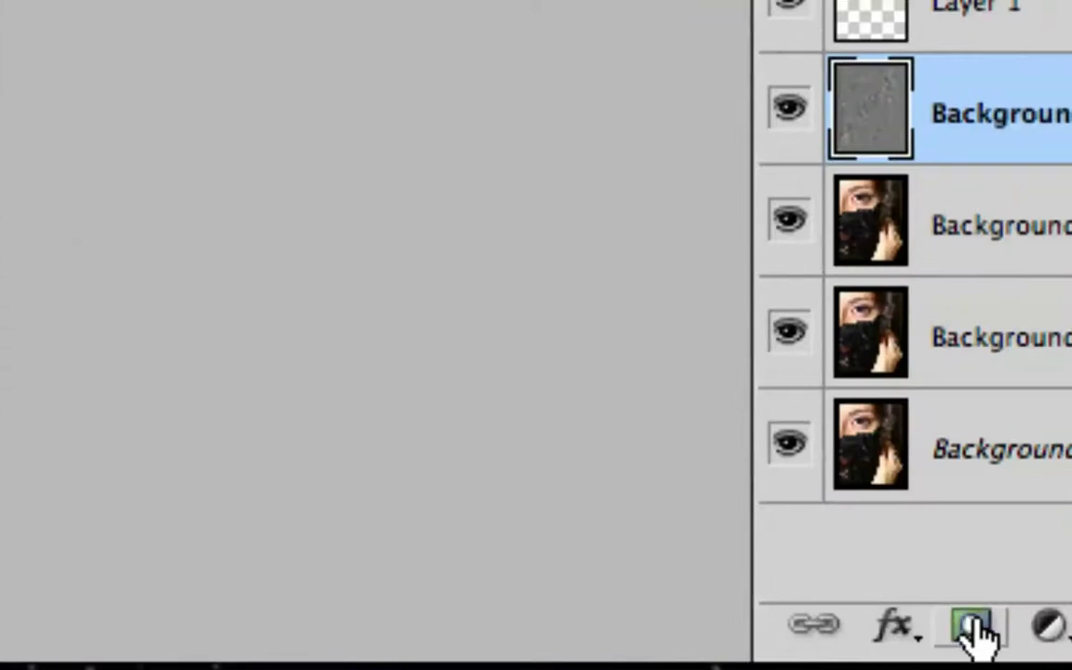
left_click(970, 633)
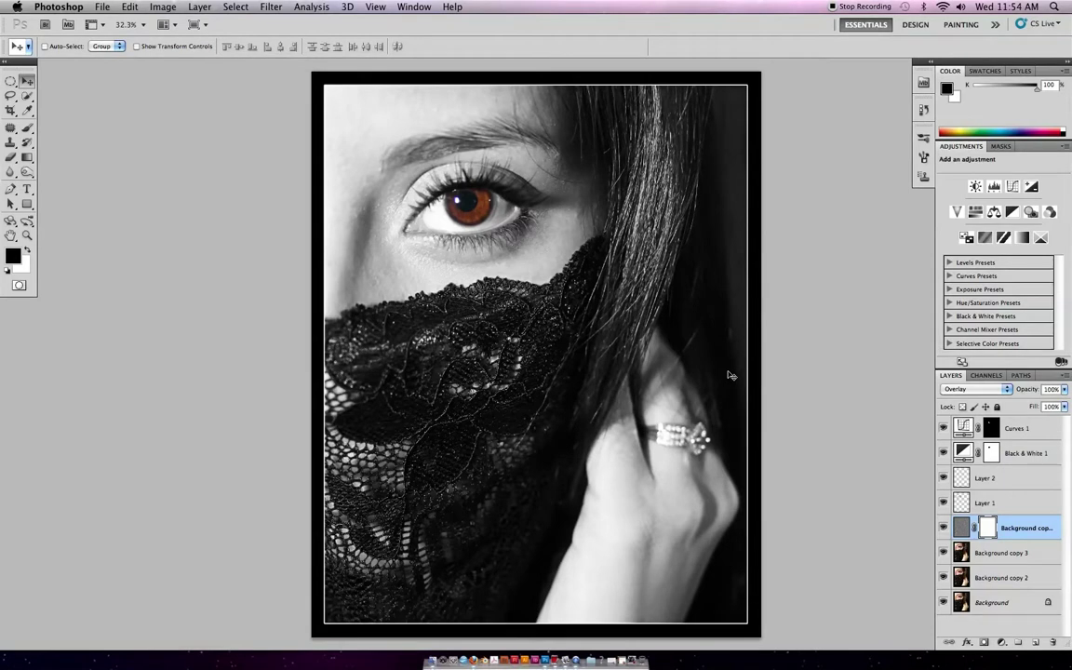
key("super+i")
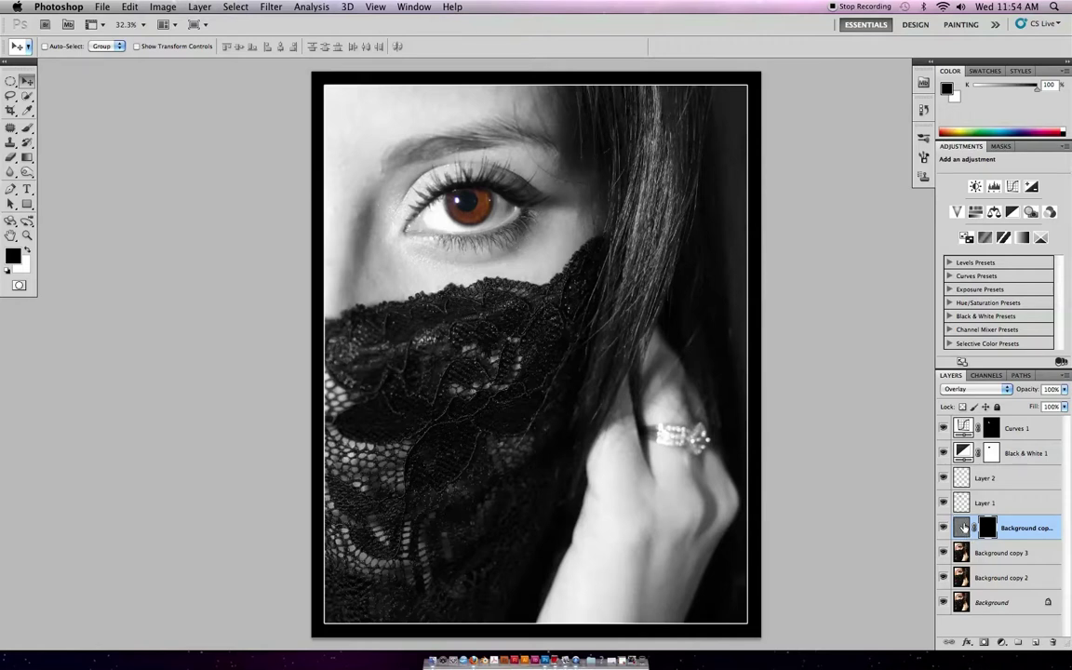
Choose the 45 px soft round tip, set spacing to 1%, and enlarge it to 250 px.
key("b")
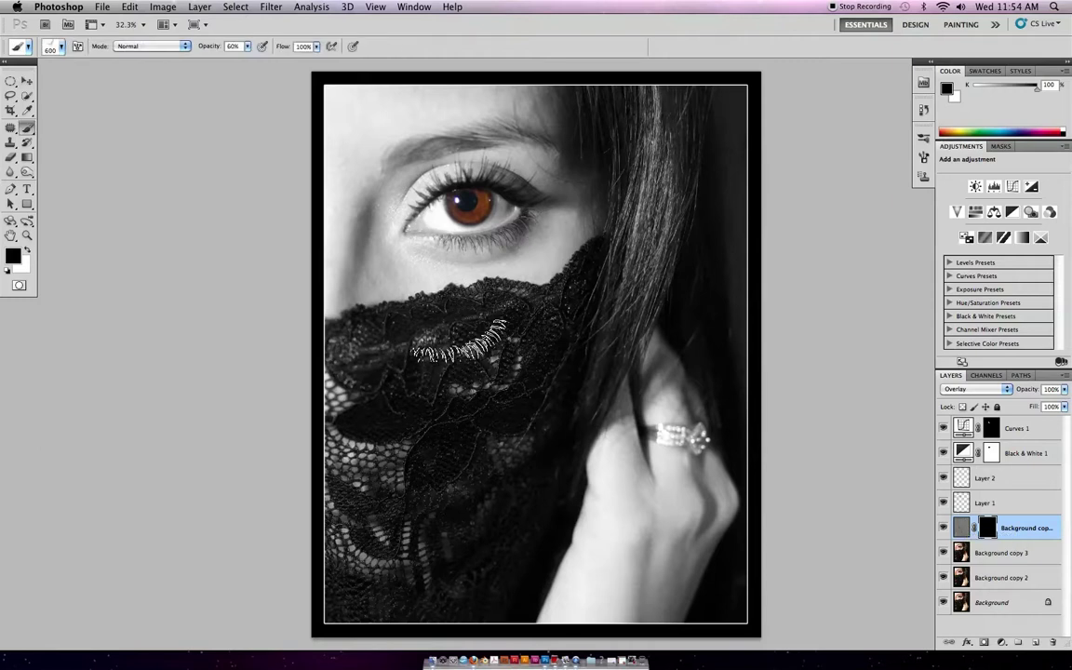
key("F5")
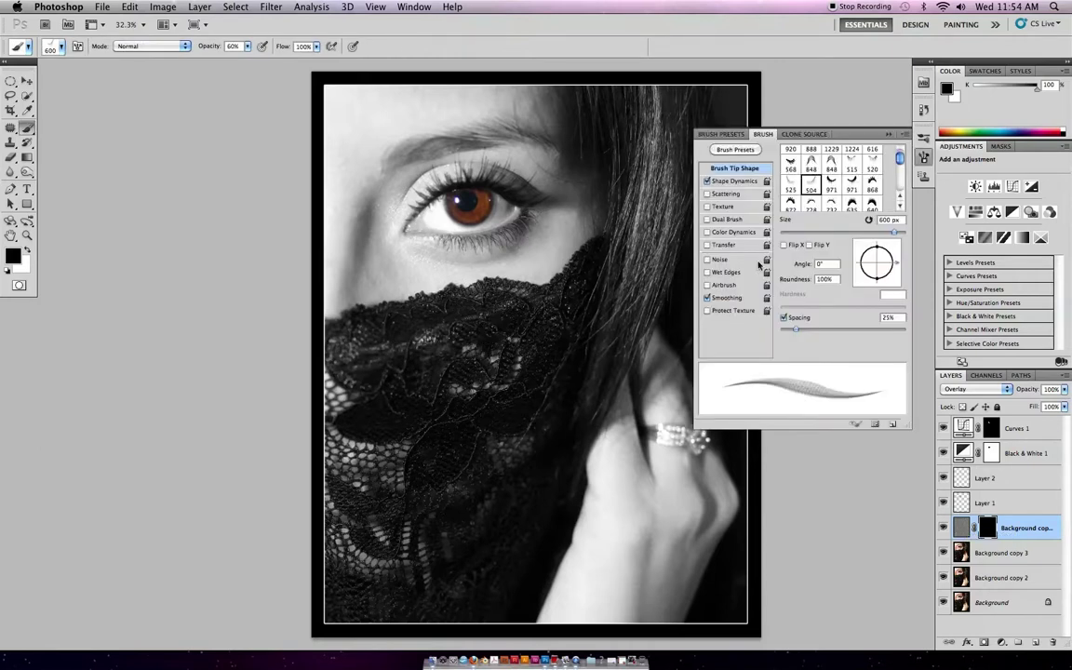
left_click_drag(898, 160, 899, 184)
left_click(872, 182)
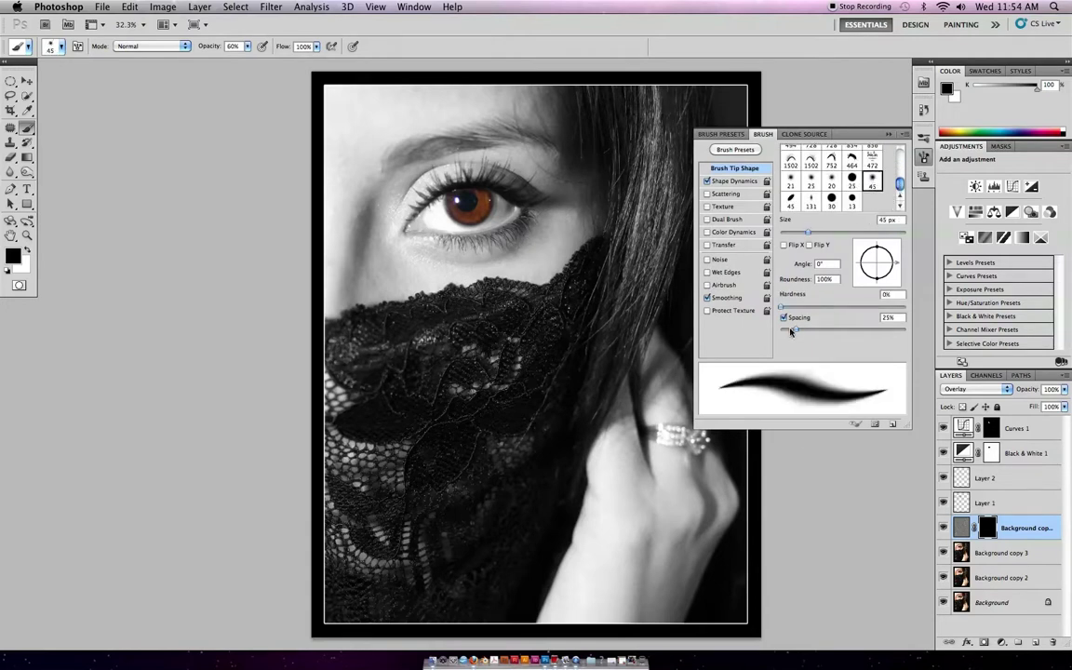
left_click_drag(795, 332, 780, 330)
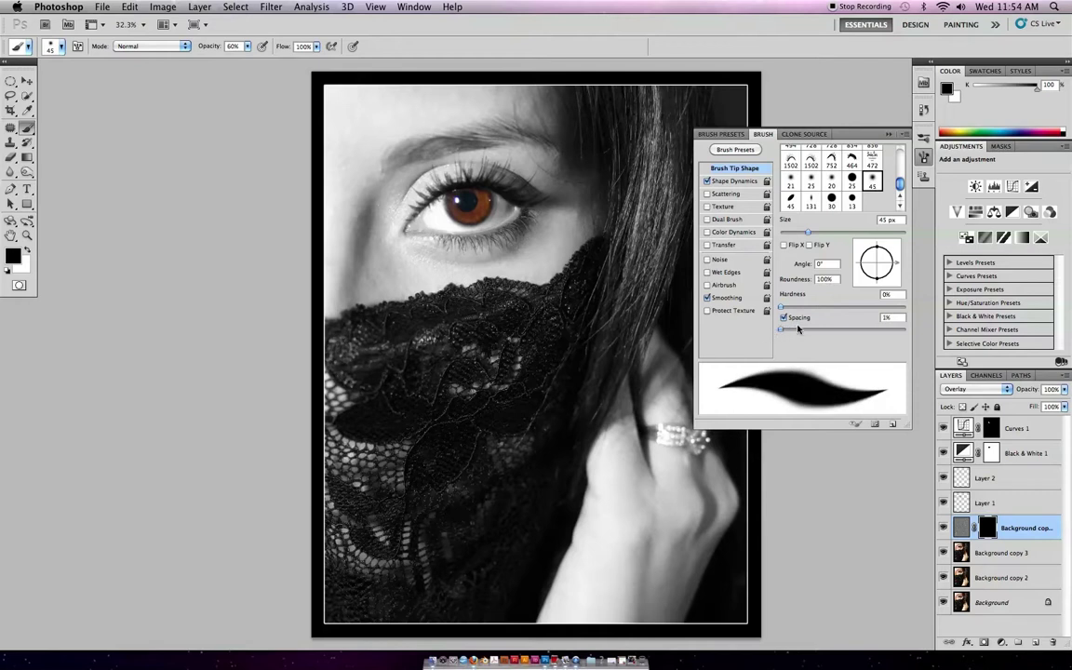
left_click(904, 136)
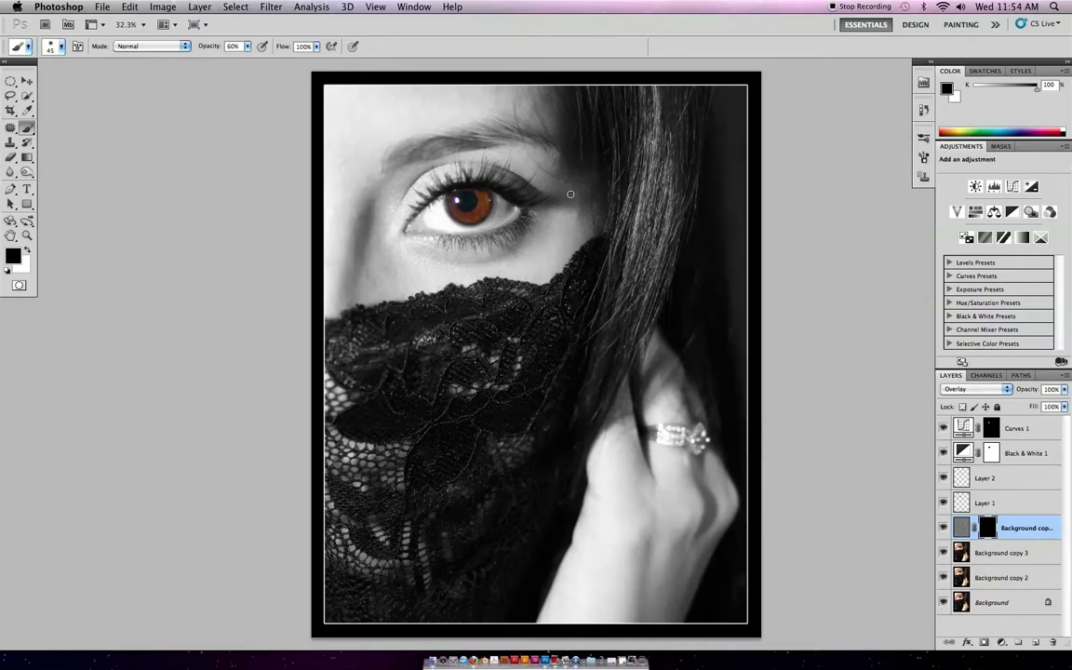
key("bracketright")
key("bracketright")
key("bracketright")
key("bracketright")
key("bracketright")
key("bracketright")
key("bracketright")
key("bracketright")
Paint white on the mask over the hair strands and raise brush opacity to 100%.
key("x")
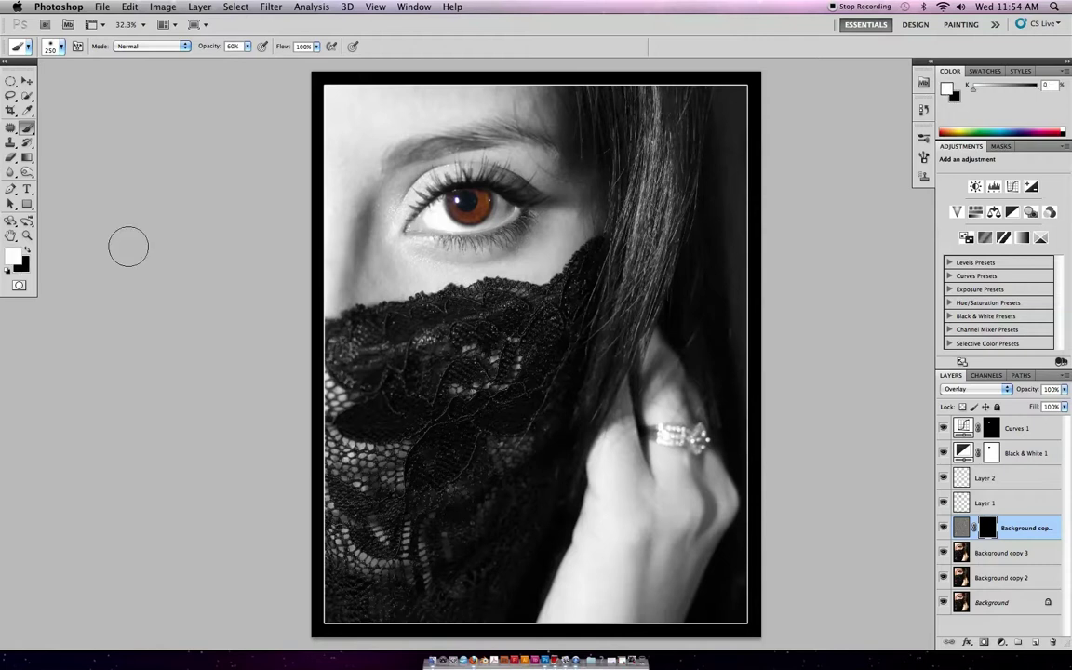
mouse_move(699, 155)
left_mouse_down()
mouse_move(648, 135)
mouse_move(650, 119)
mouse_move(650, 193)
mouse_move(638, 213)
mouse_move(649, 158)
mouse_move(635, 250)
mouse_move(618, 279)
mouse_move(641, 188)
mouse_move(639, 276)
mouse_move(668, 179)
mouse_move(534, 480)
mouse_move(413, 536)
mouse_move(467, 457)
mouse_move(422, 432)
mouse_move(402, 484)
mouse_move(453, 470)
left_mouse_up()
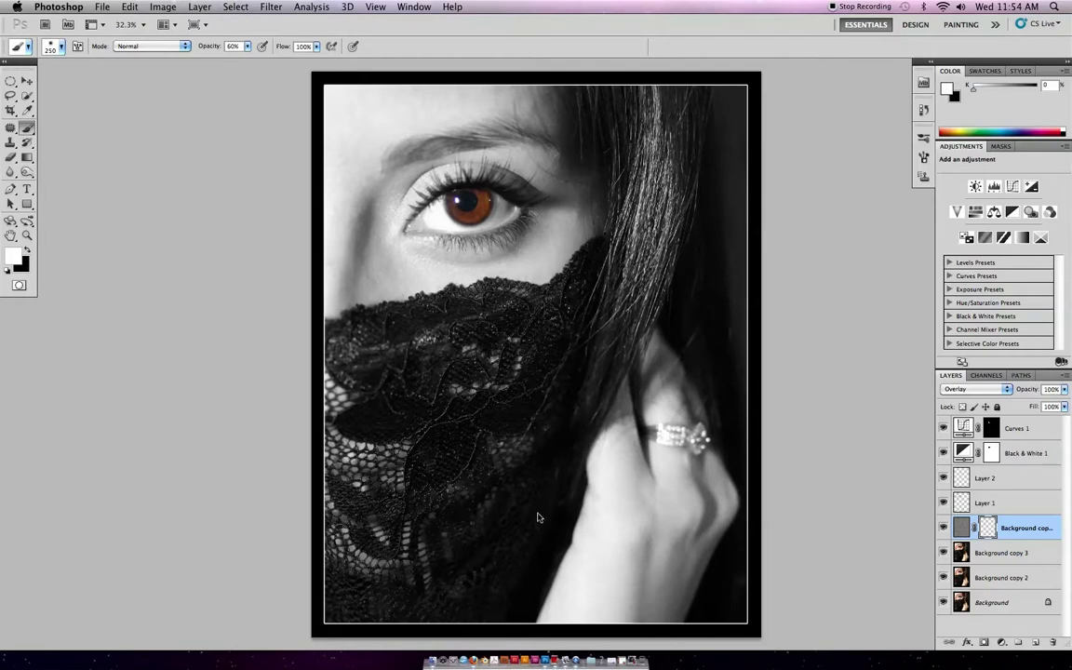
key("super+i")
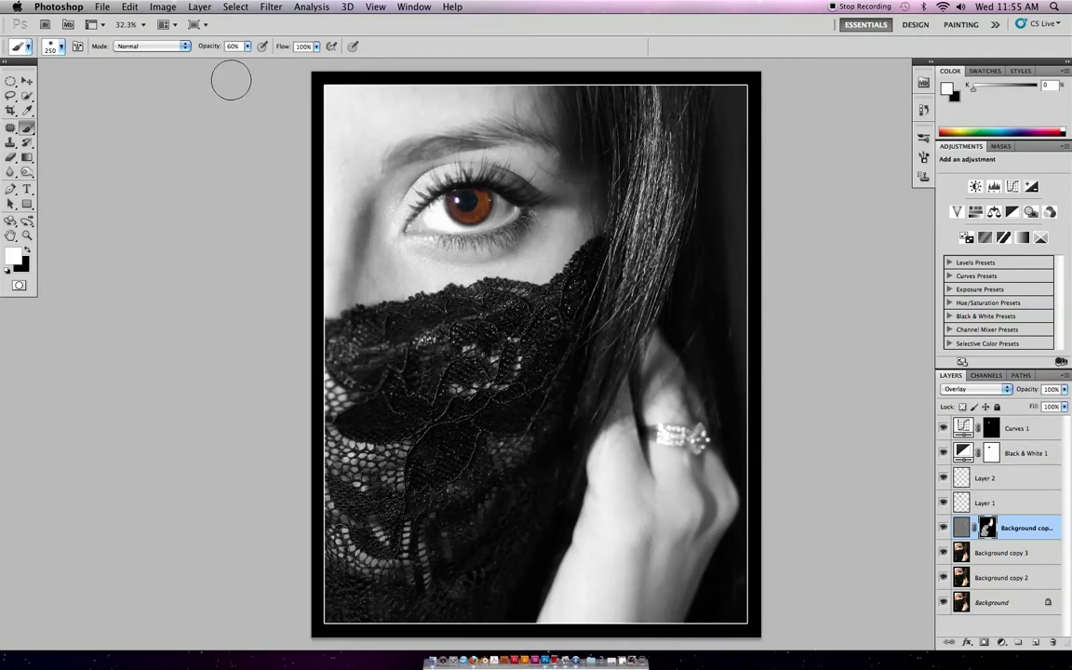
left_click_drag(208, 50, 289, 59)
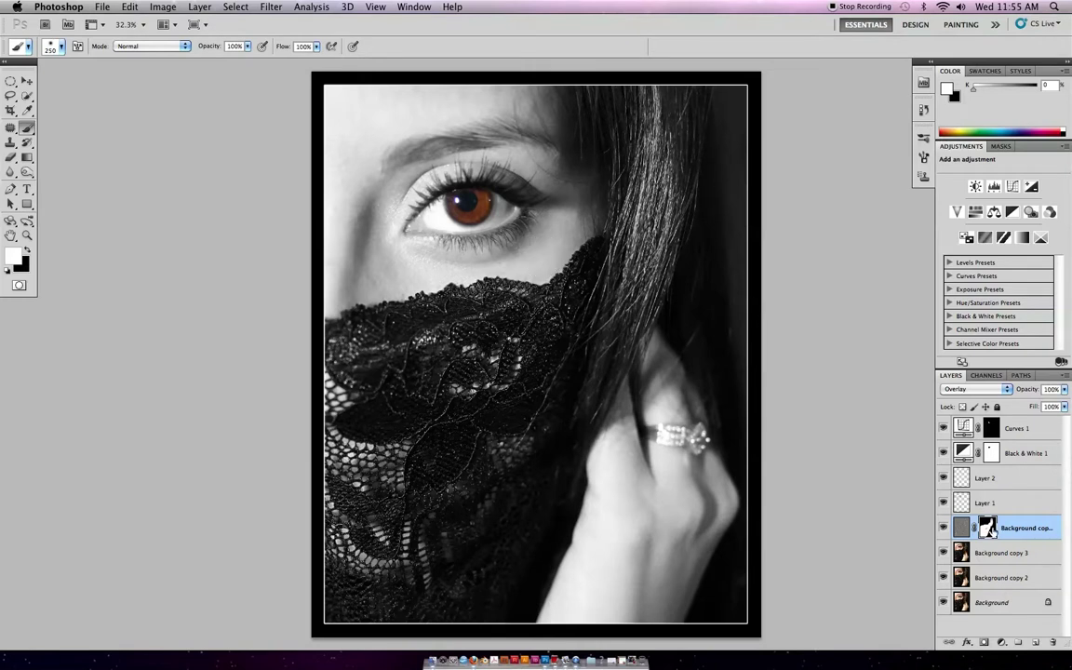
In the mask-only view, paint white over the grey streak, then return to the photo.
left_click(986, 527, "ctrl")
left_click(986, 527, "alt")
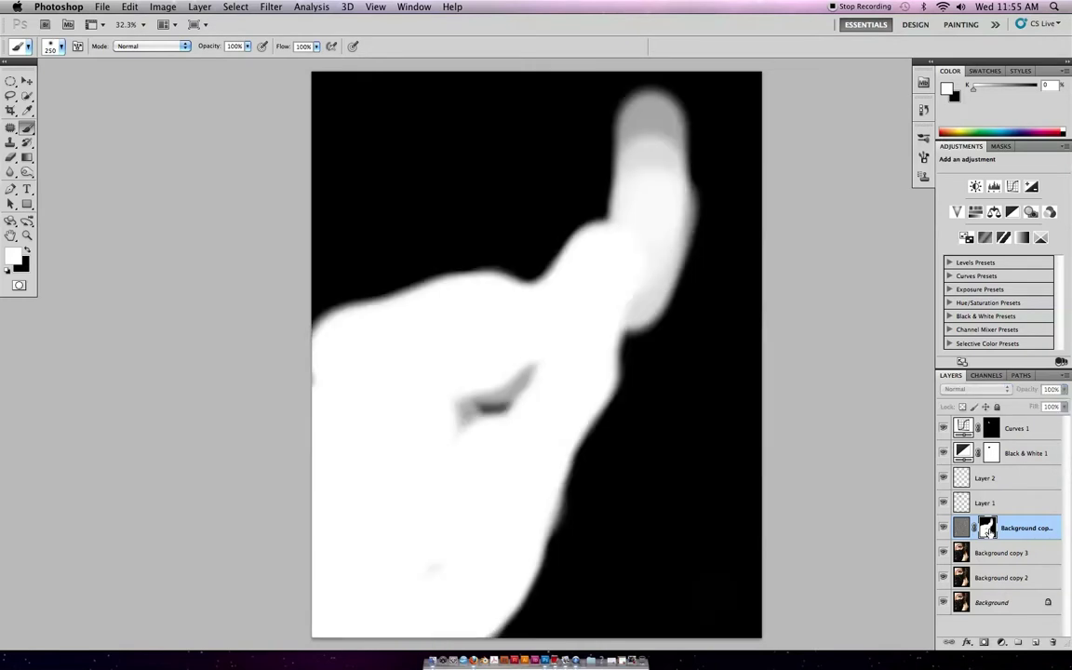
mouse_move(461, 411)
left_mouse_down()
mouse_move(517, 384)
mouse_move(468, 399)
left_mouse_up()
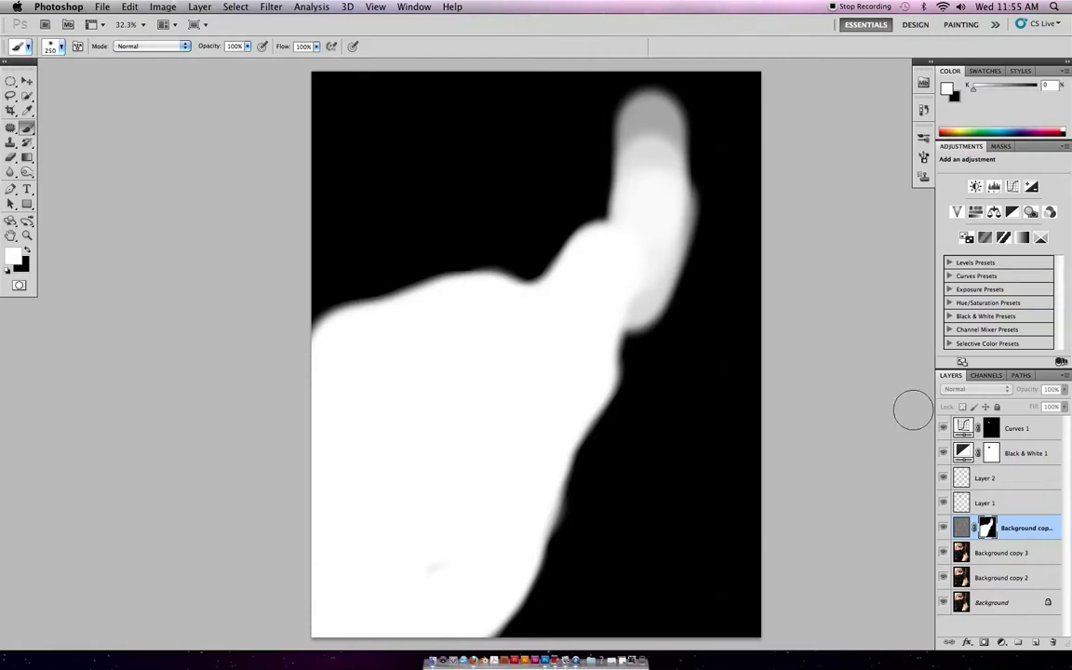
left_click(986, 528, "alt")
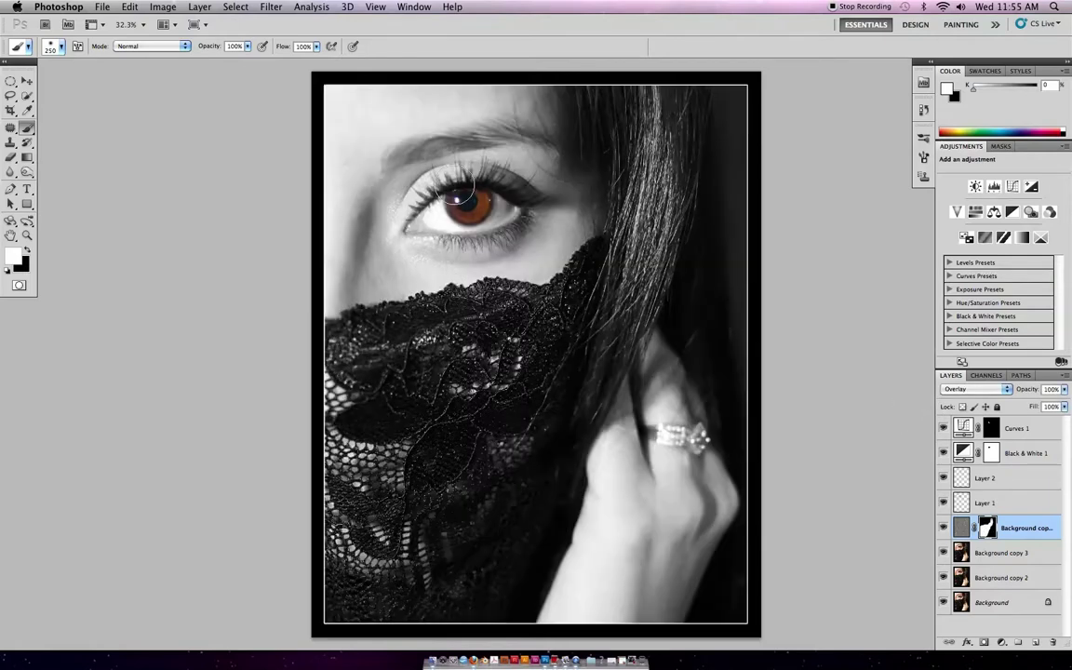
On the eye, paint white on the mask with an 80 px brush along the lower lash line.
scroll(460, 181, "up", 6)
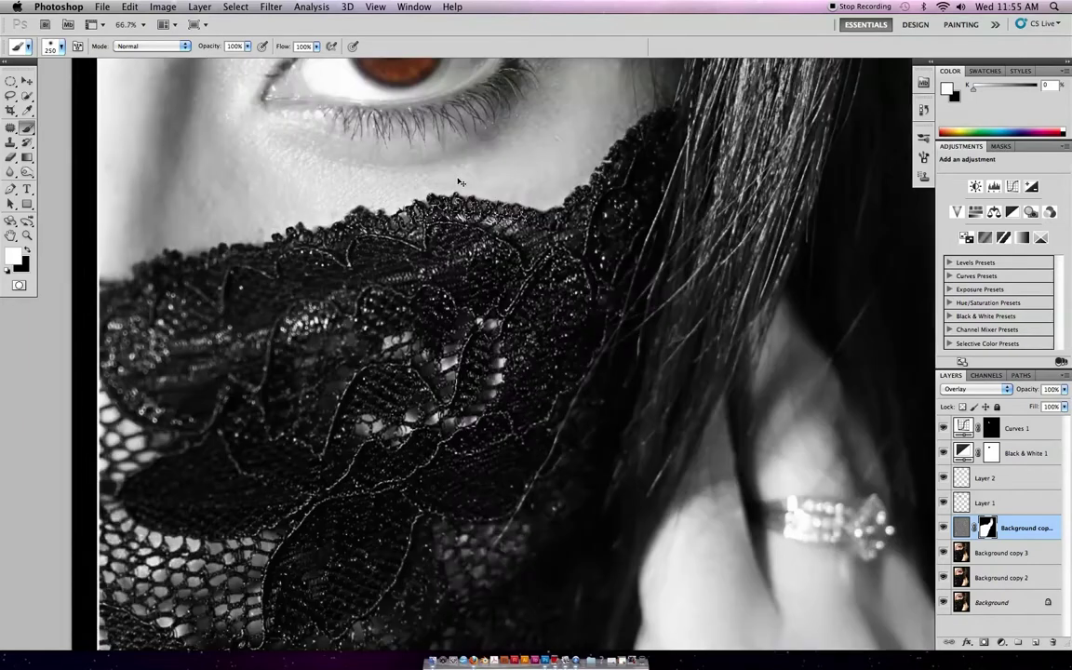
left_click_drag(436, 233, 446, 614)
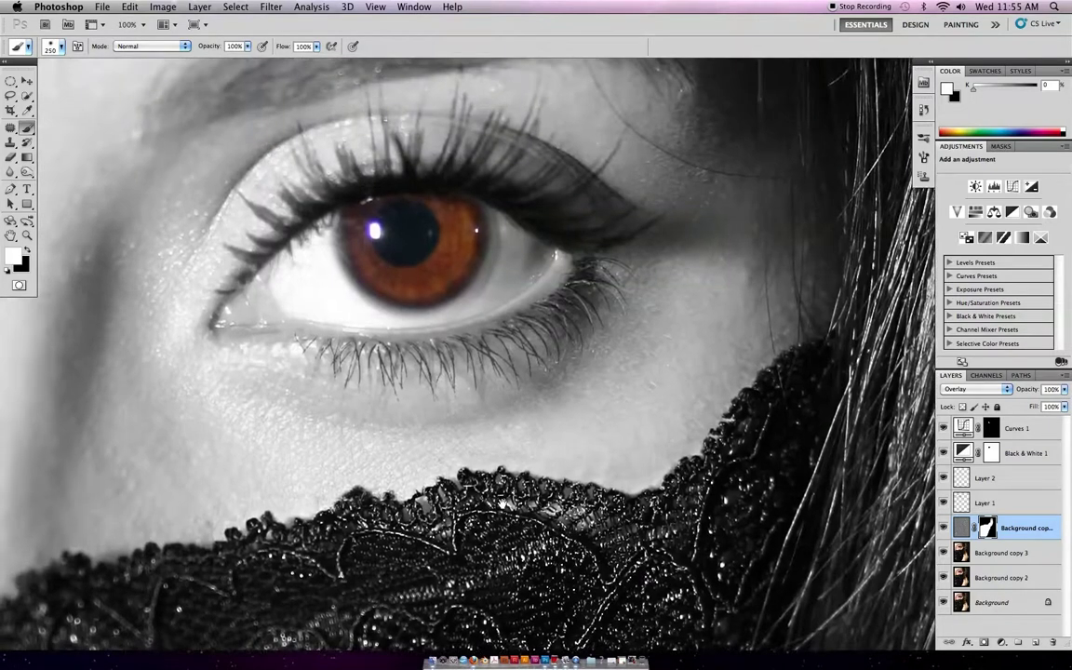
key("bracketleft")
key("bracketleft")
key("bracketleft")
key("bracketleft")
key("bracketleft")
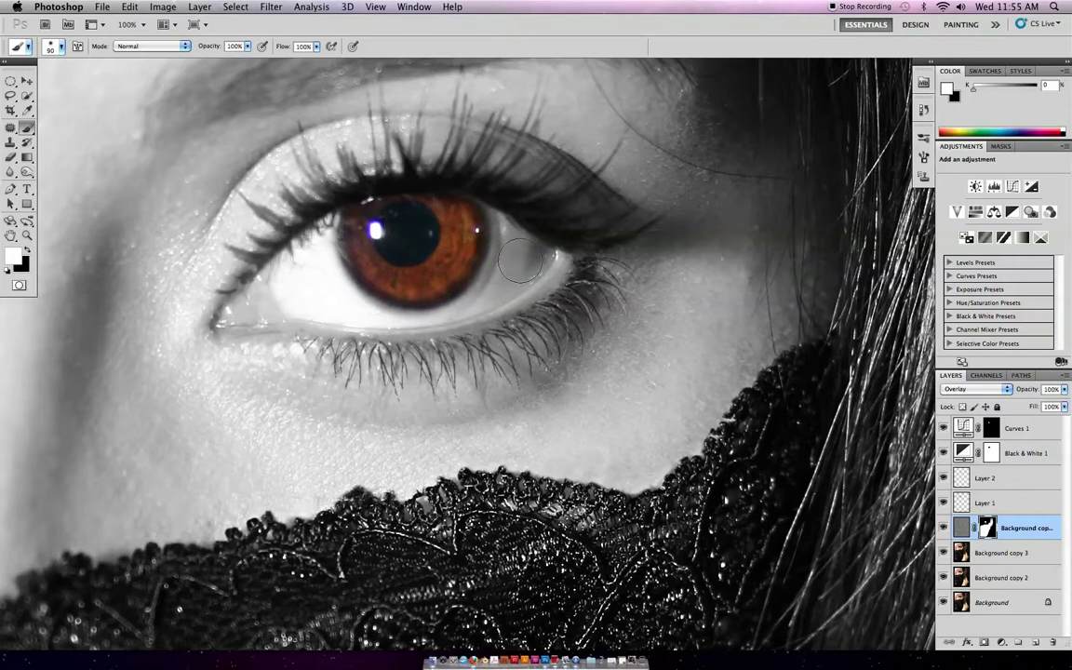
key("x")
key("bracketleft")
key("bracketleft")
key("bracketleft")
key("bracketleft")
key("bracketleft")
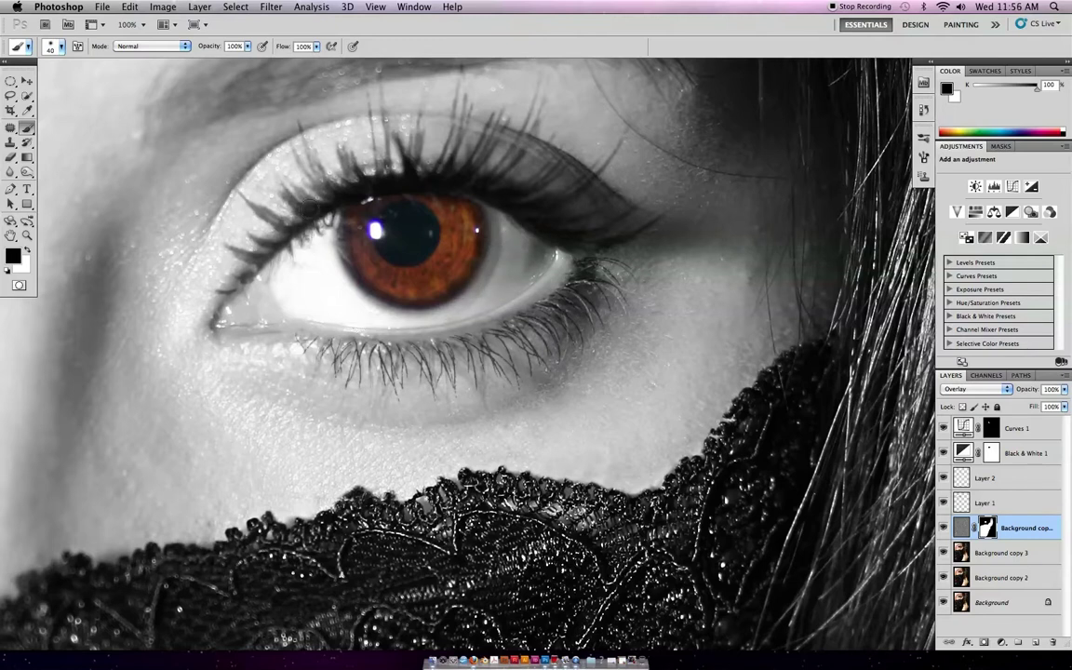
key("x")
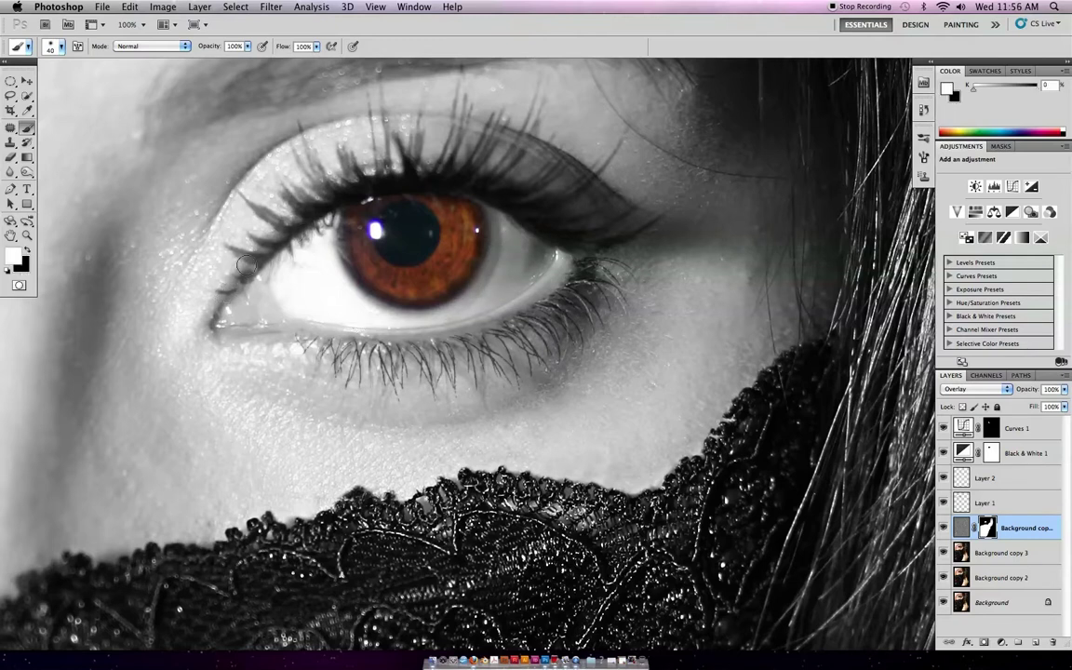
key("bracketright")
key("bracketright")
key("bracketright")
key("bracketright")
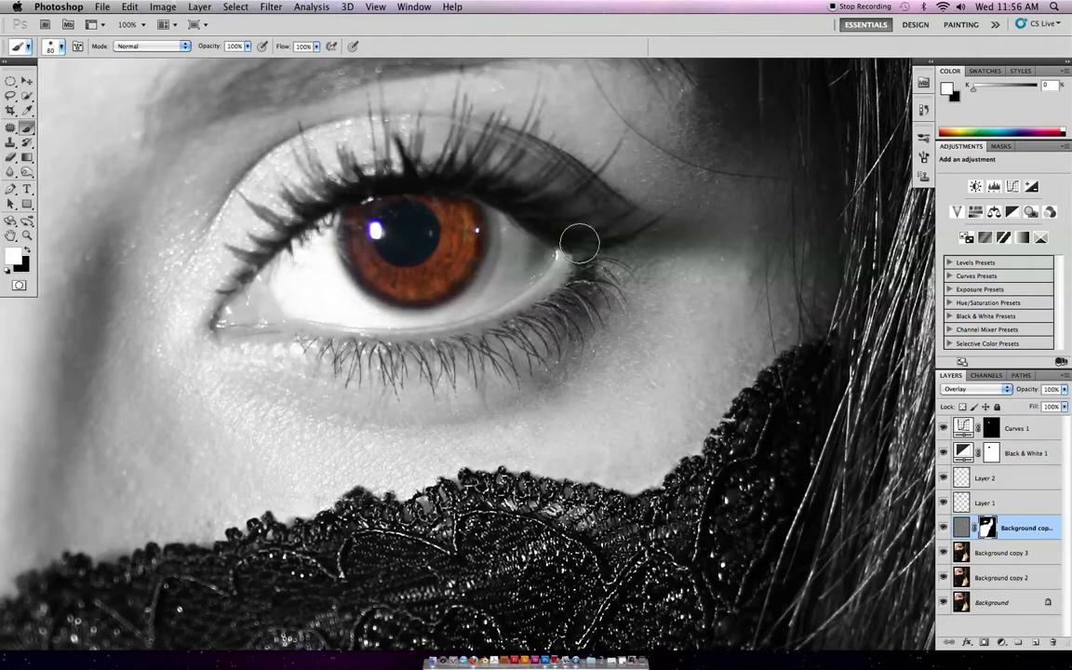
mouse_move(554, 307)
left_mouse_down()
mouse_move(451, 300)
mouse_move(414, 311)
mouse_move(274, 315)
left_mouse_up()
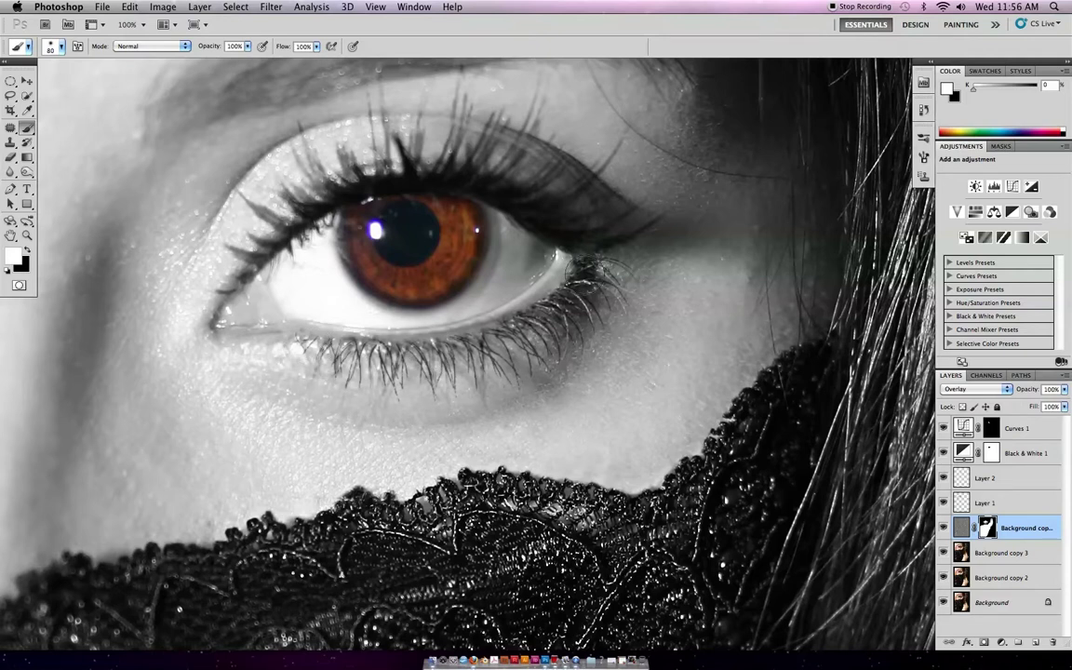
Zoom out to fit the image and set the brush to black, 69% opacity, 400 px.
key("super+minus")
key("super+minus")
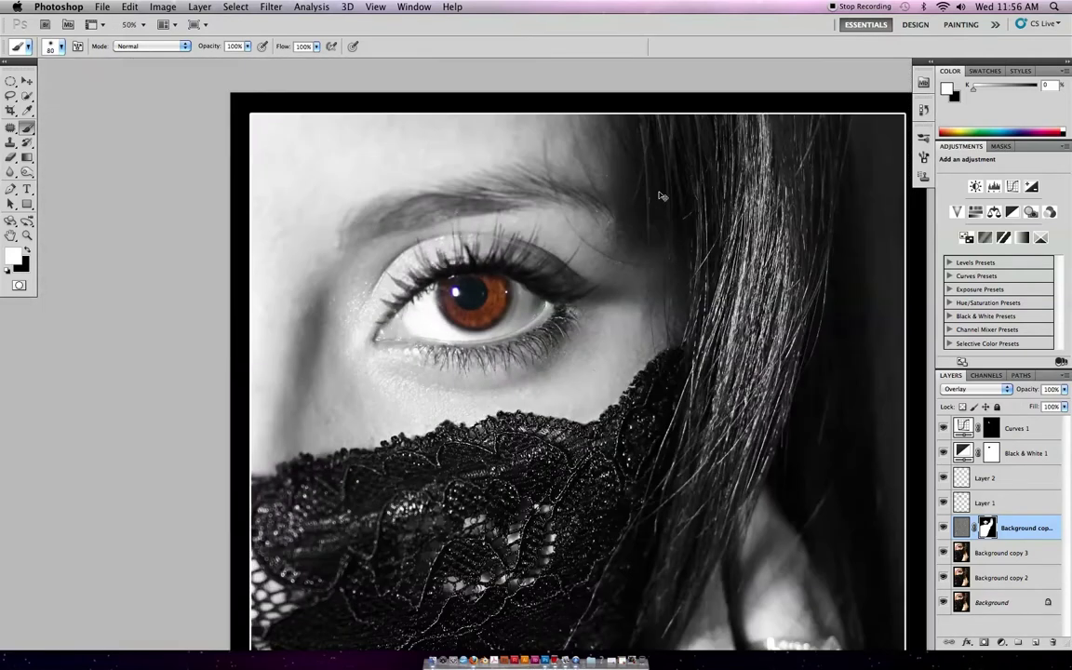
key("super+minus")
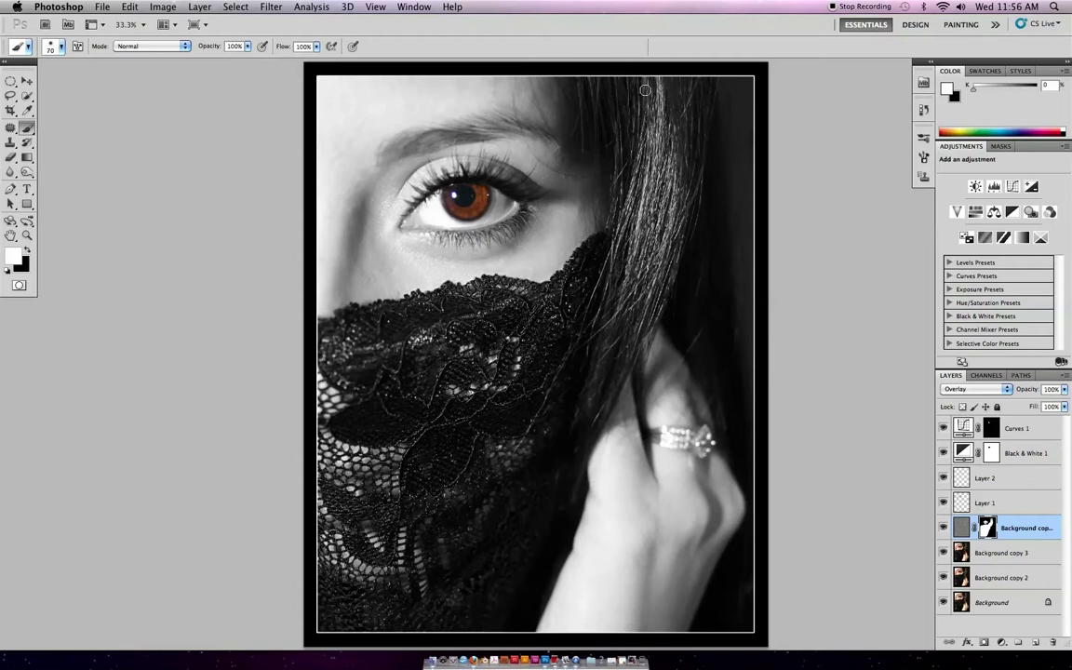
key("bracketright")
left_click_drag(215, 48, 177, 49)
key("x")
key("bracketright")
key("bracketright")
key("bracketright")
key("bracketright")
key("bracketright")
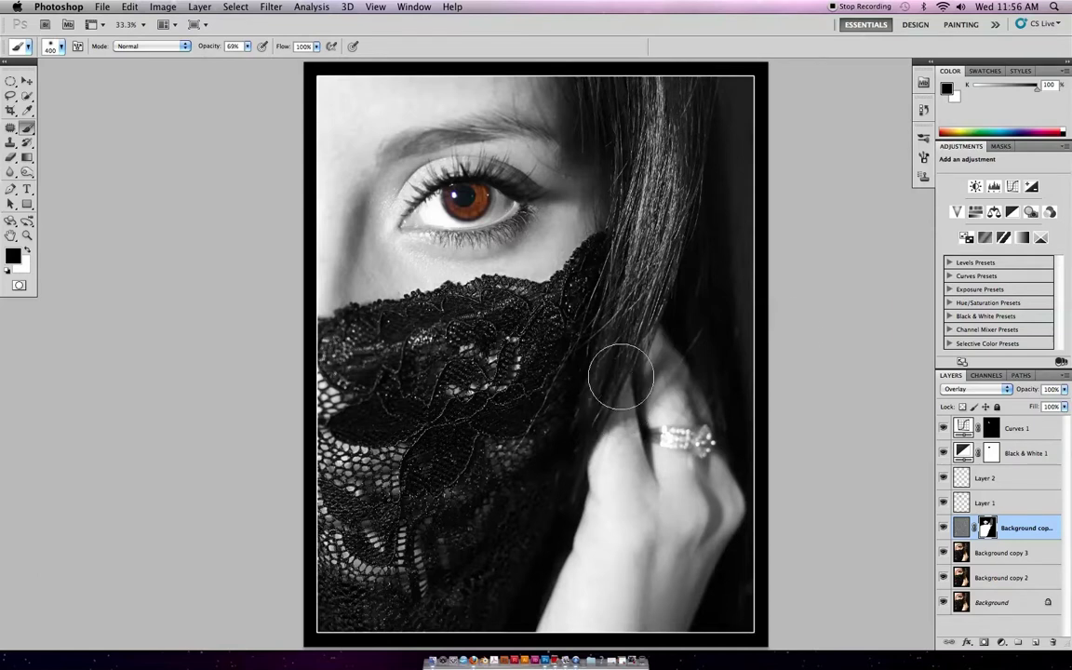
mouse_move(761, 335)
left_mouse_down()
mouse_move(749, 326)
mouse_move(739, 335)
left_mouse_up()
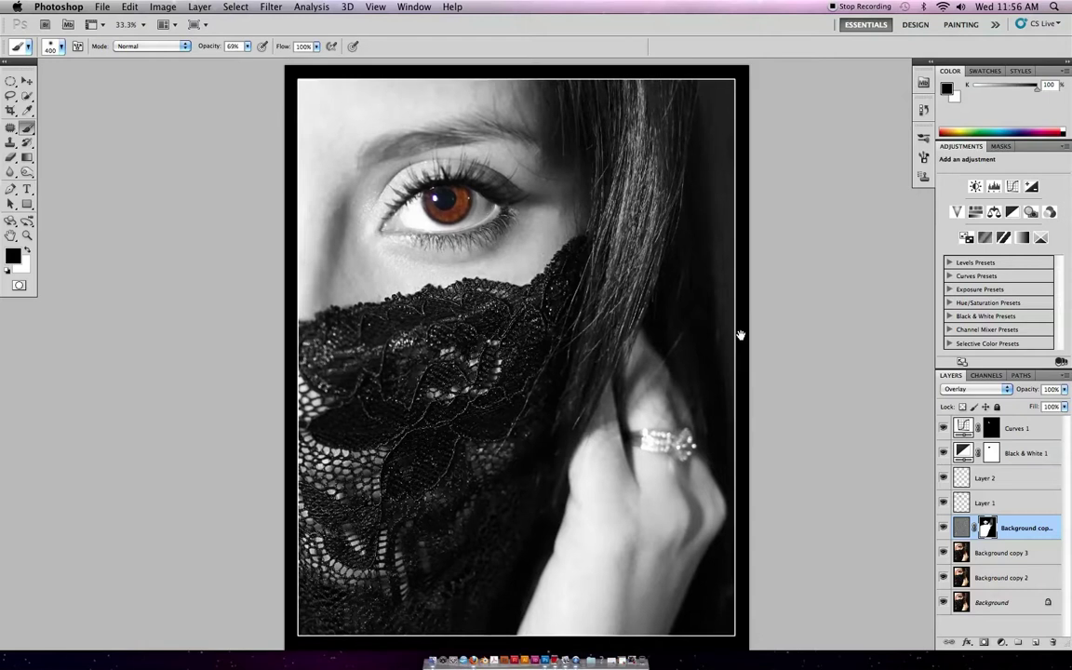
Group the layers from Curves 1 through Background copy 2 into Group 1.
left_click(1025, 432)
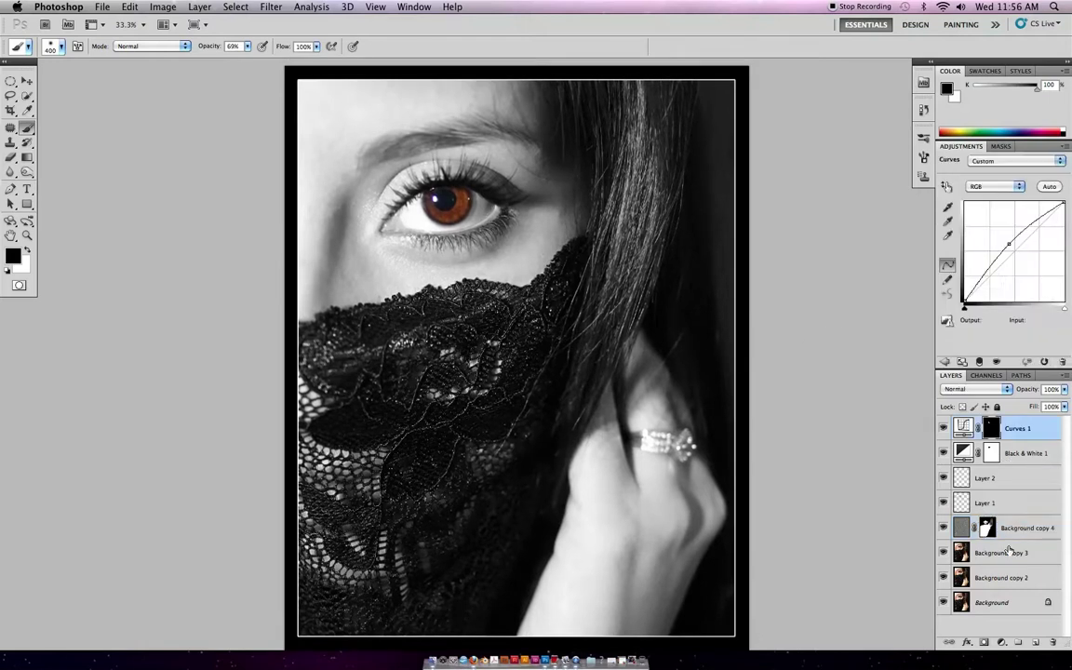
left_click(1012, 578, "shift")
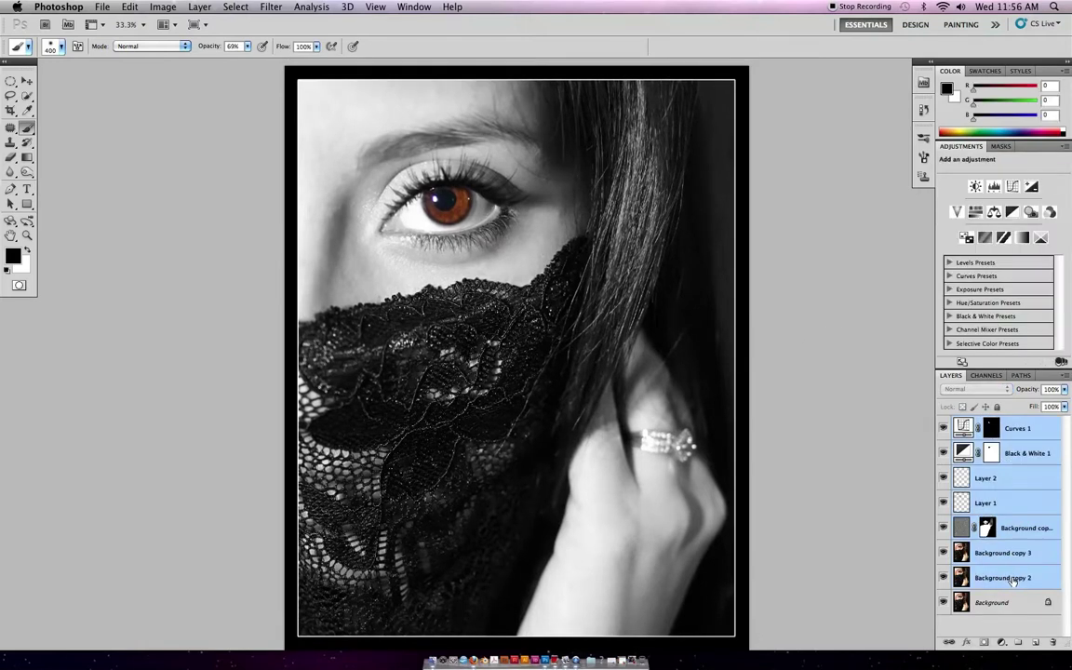
key("super+g")
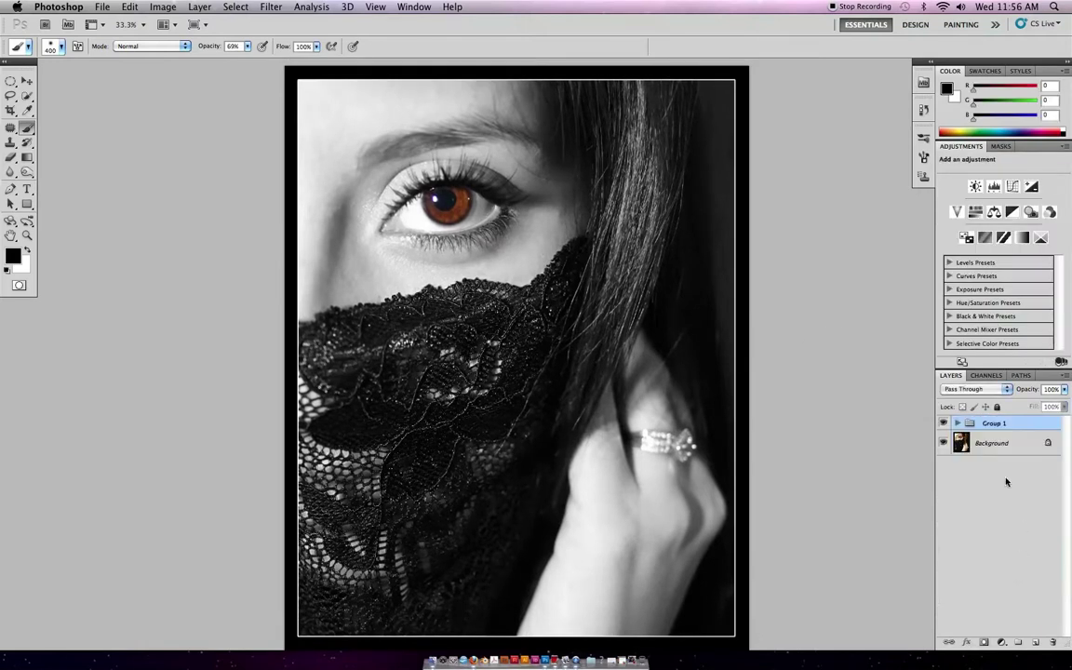
Hide and show Group 1 twice to compare the edits with the original photo.
left_click(943, 423)
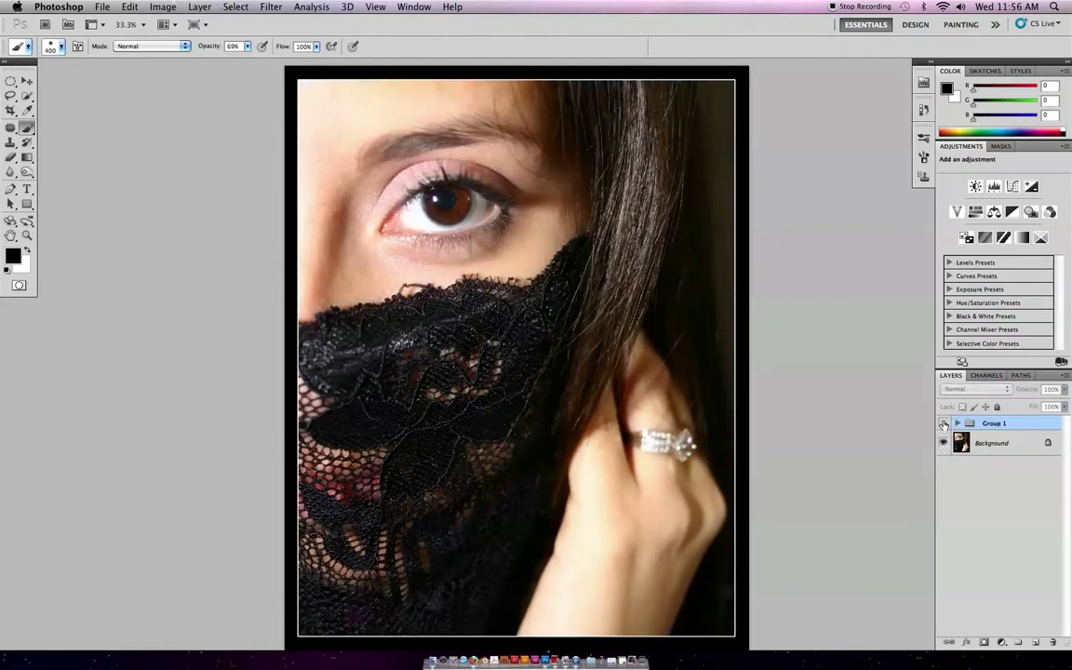
left_click(943, 423)
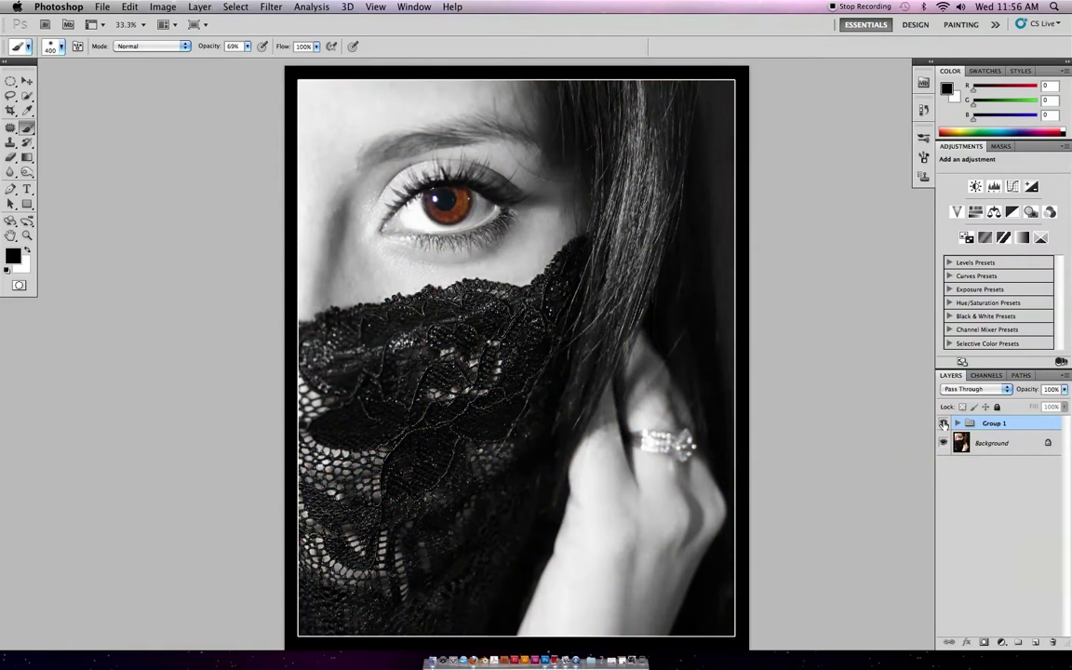
left_click(943, 424)
left_click(944, 424)
At 66.7% zoom, compare the eye with and without Group 1, then fit the portrait.
key("super+equal")
left_click_drag(478, 149, 516, 455)
left_click(943, 423)
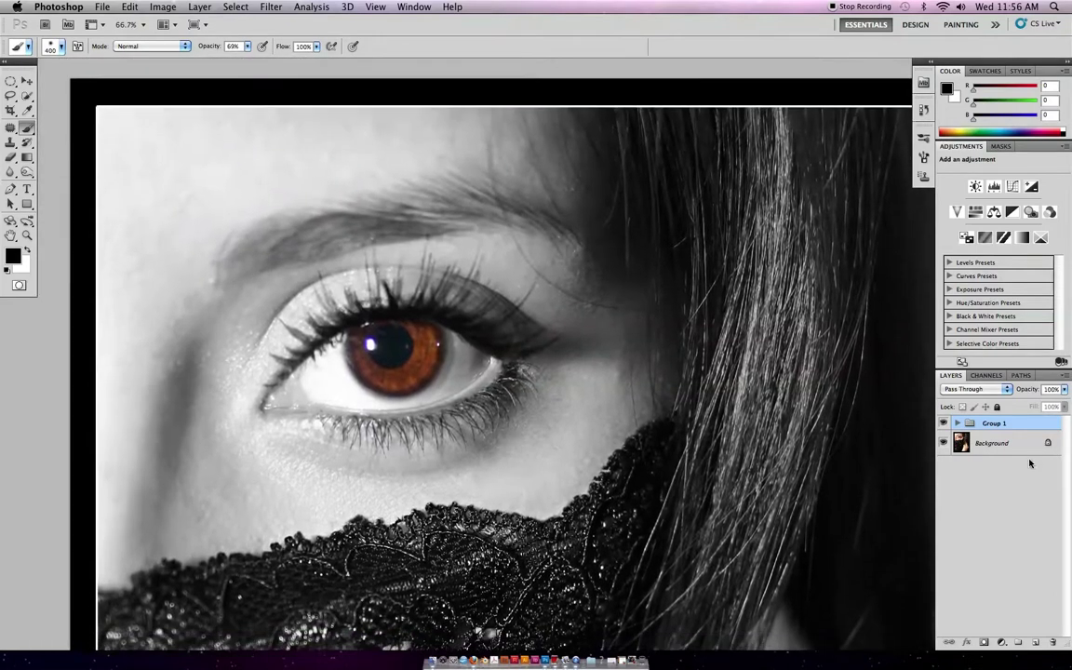
left_click(944, 424)
left_click(943, 424)
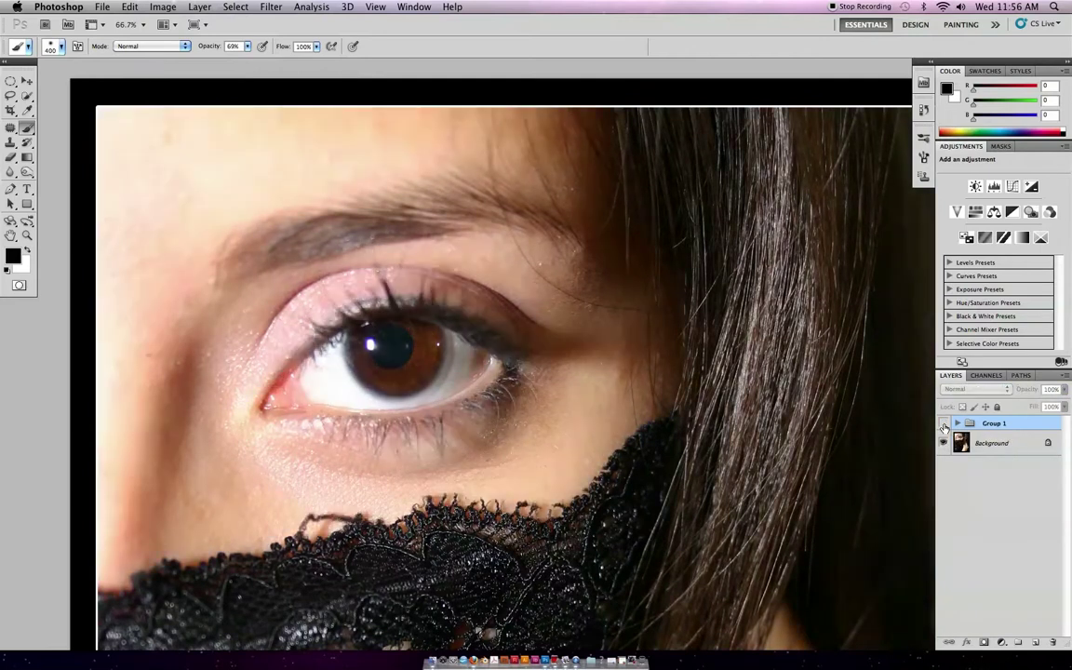
left_click(943, 424)
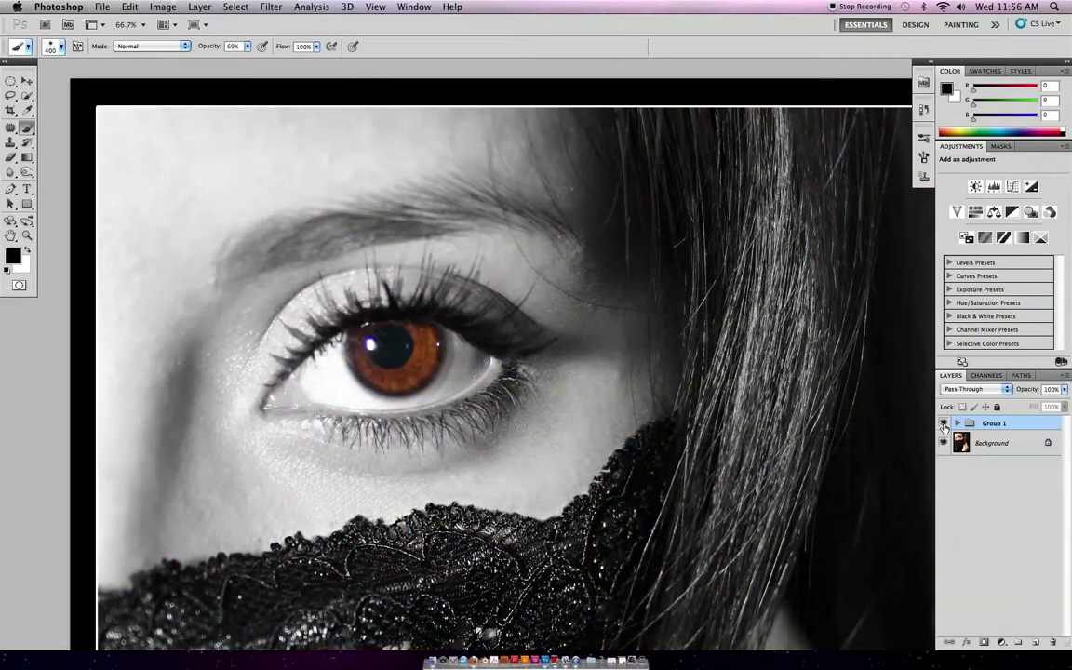
key("super+0")
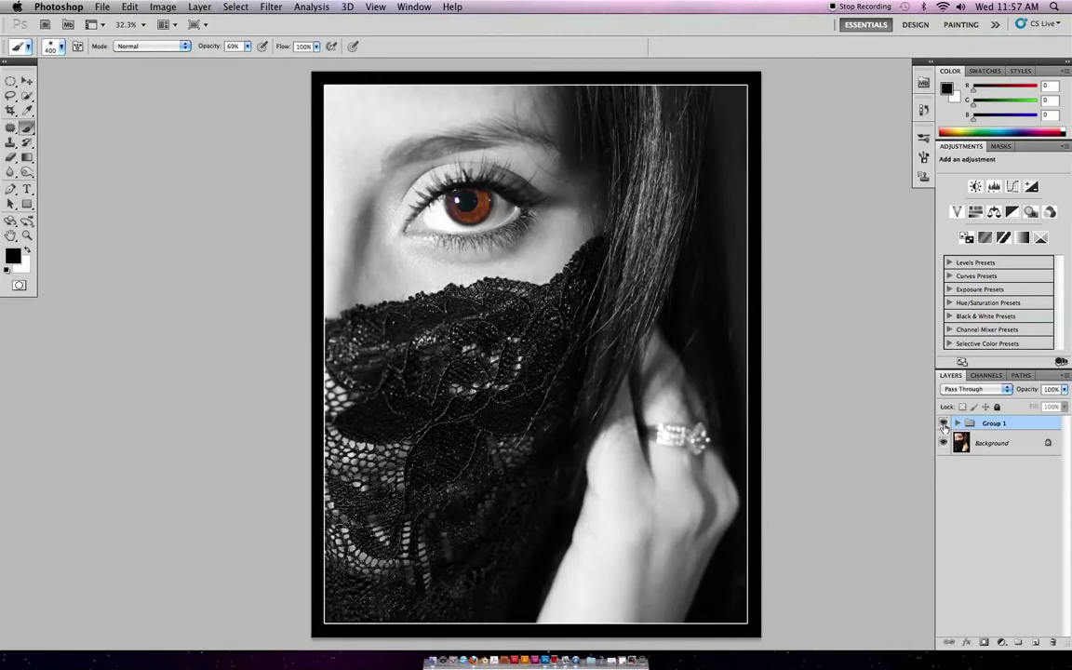
Return Photoshop to standard screen mode and launch Photo Booth from the Dock.
key("f")
key("f")
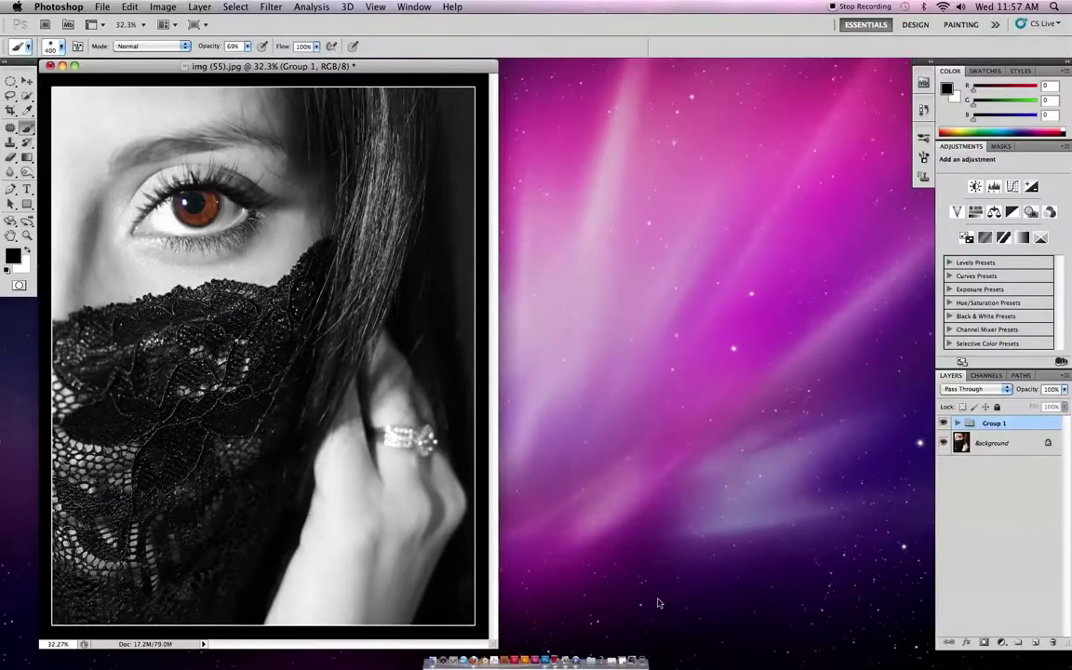
left_click(625, 660)
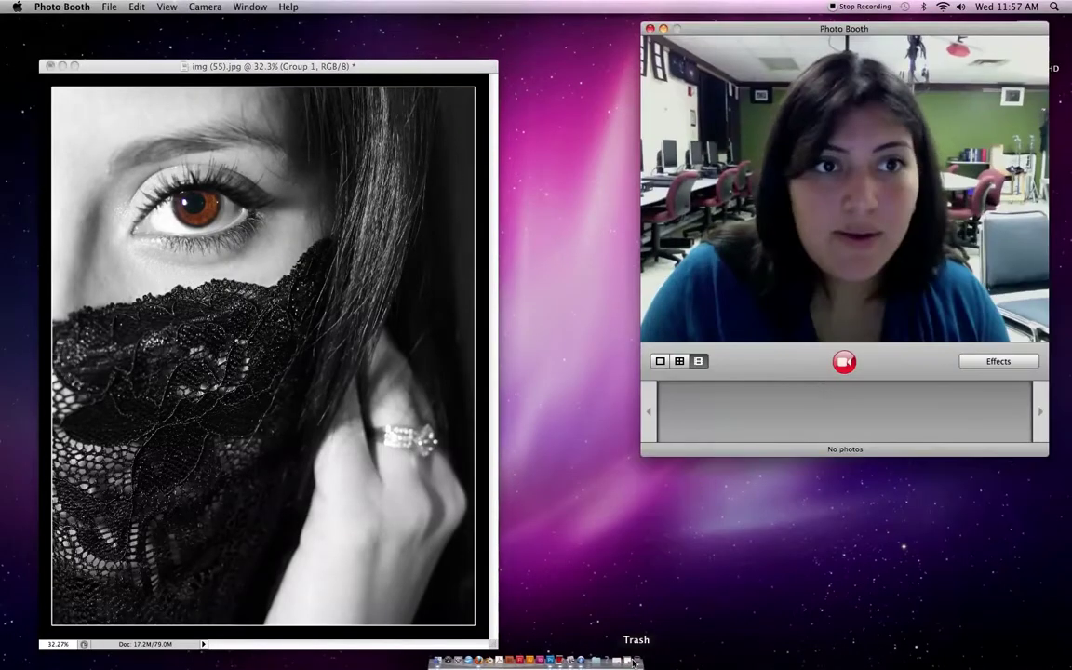